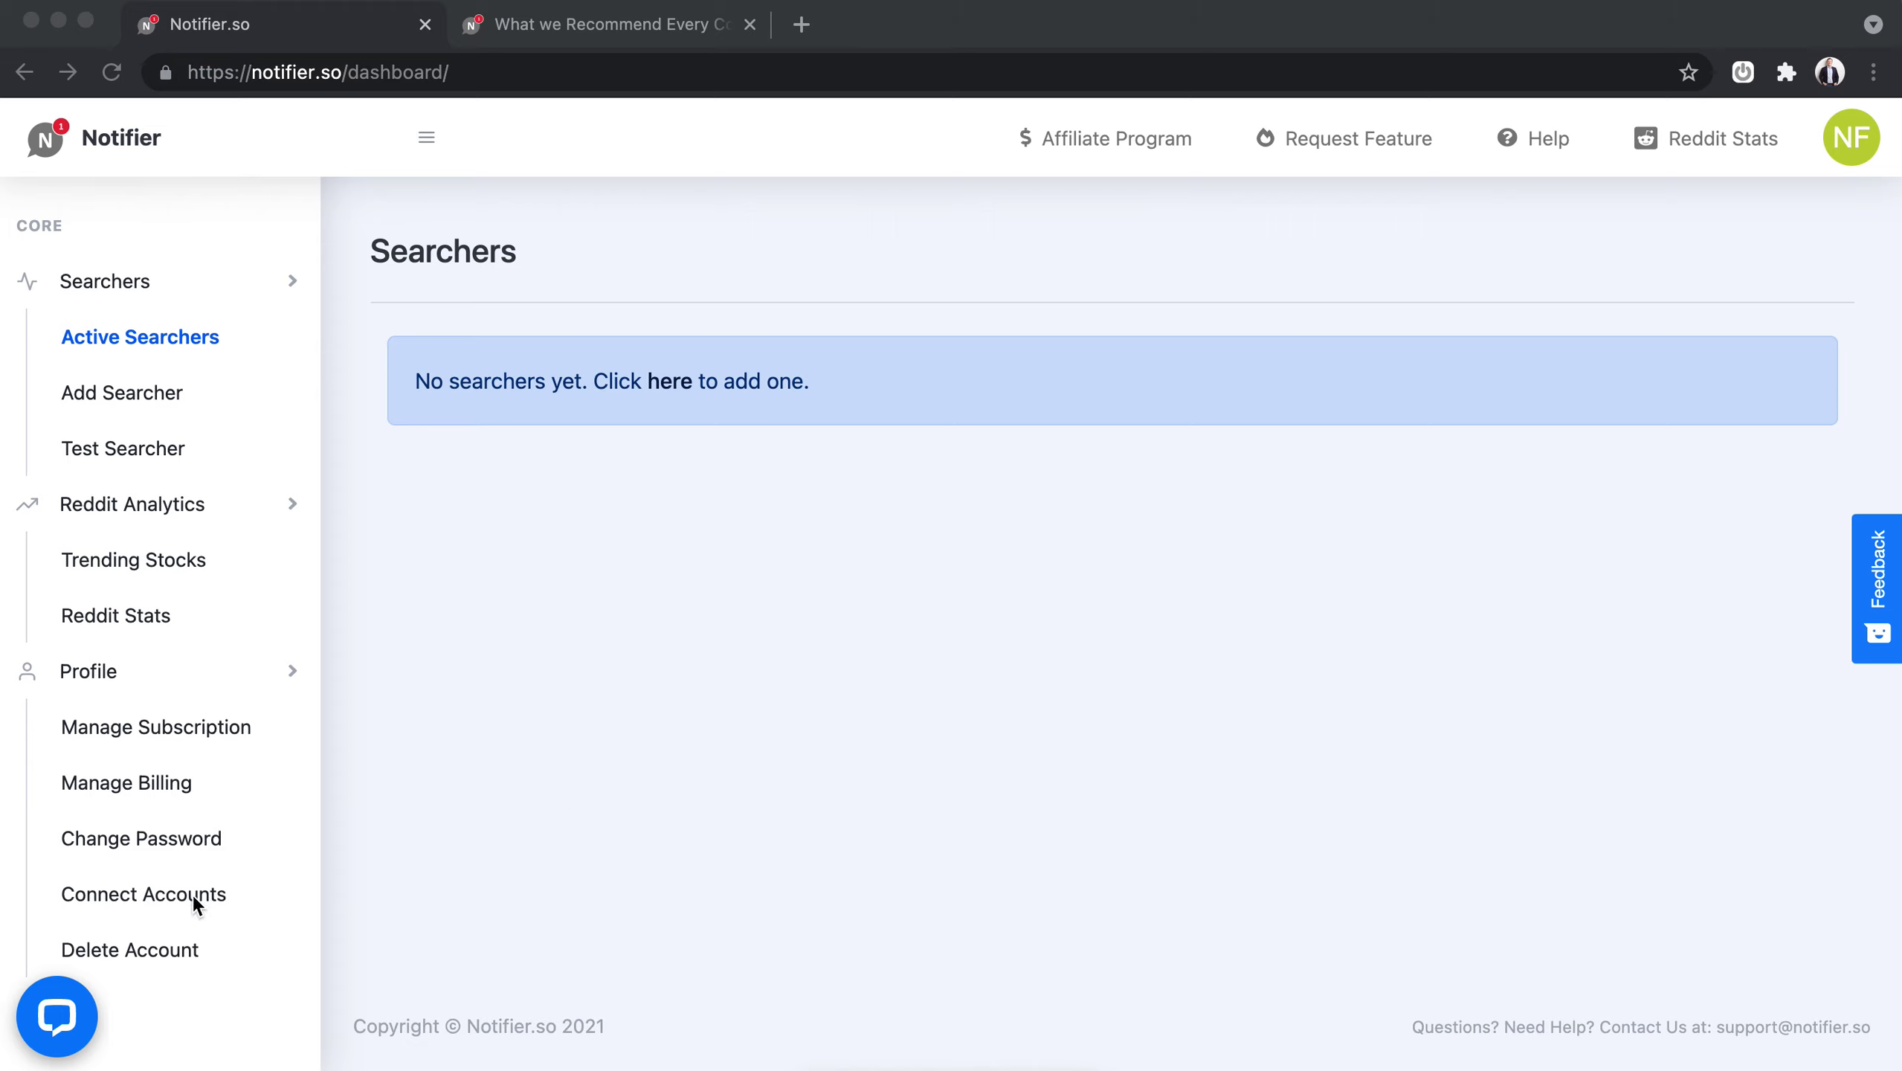
Open Notifier's Add Searcher form from Connect Accounts and deselect the Reddit platform.
left_click(259, 902)
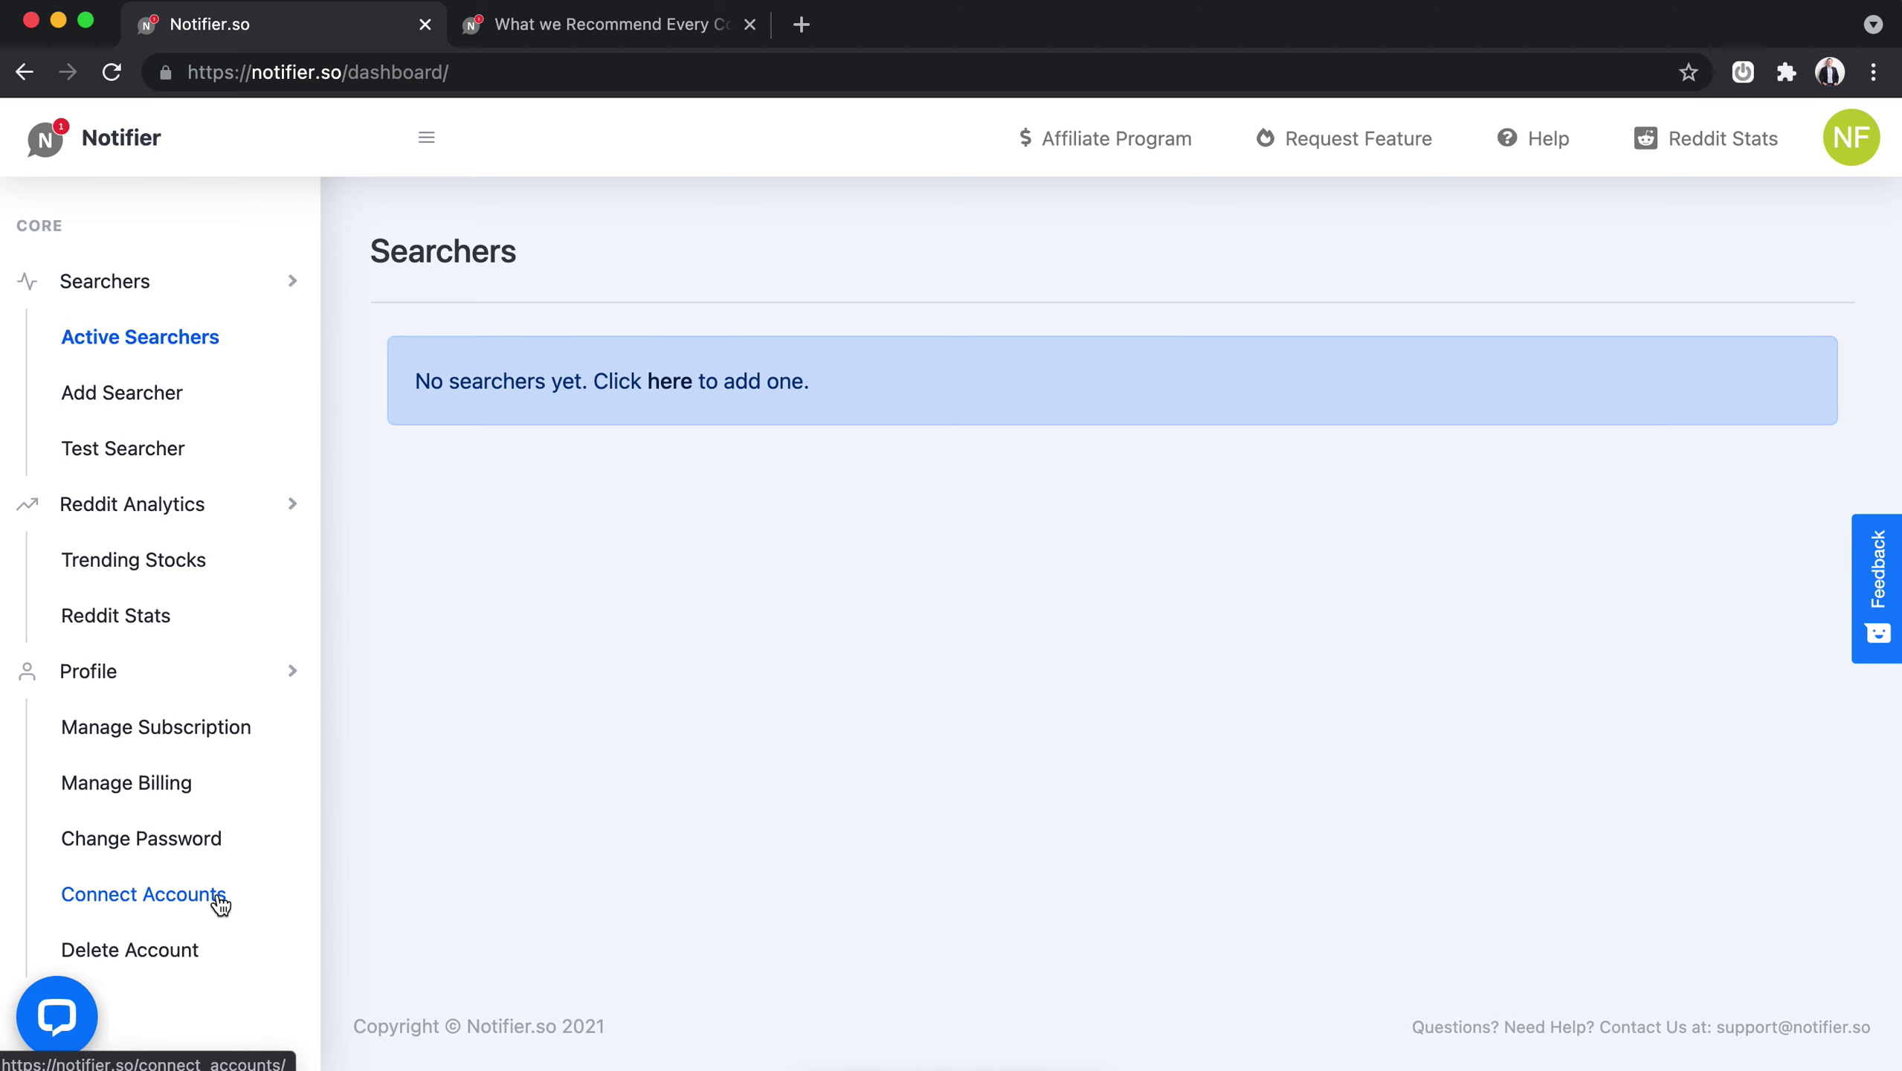
left_click(218, 896)
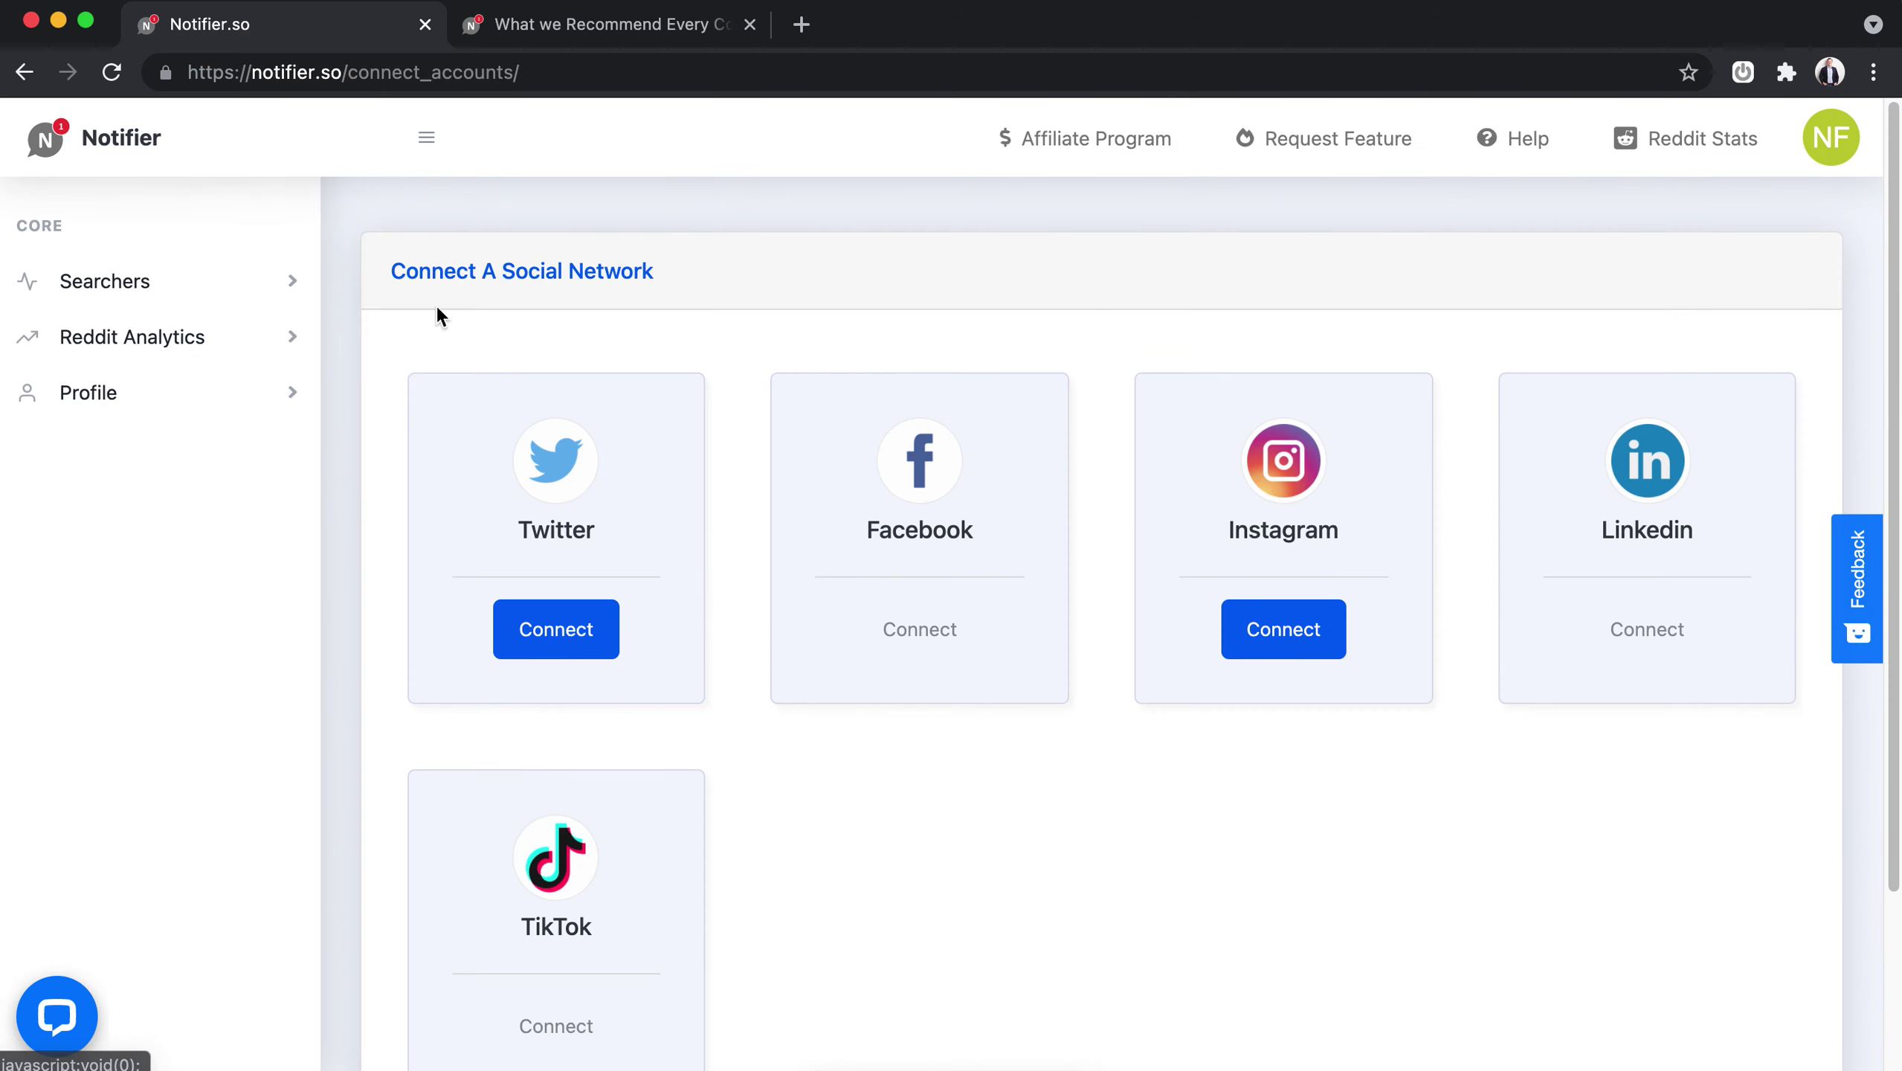
left_click(141, 279)
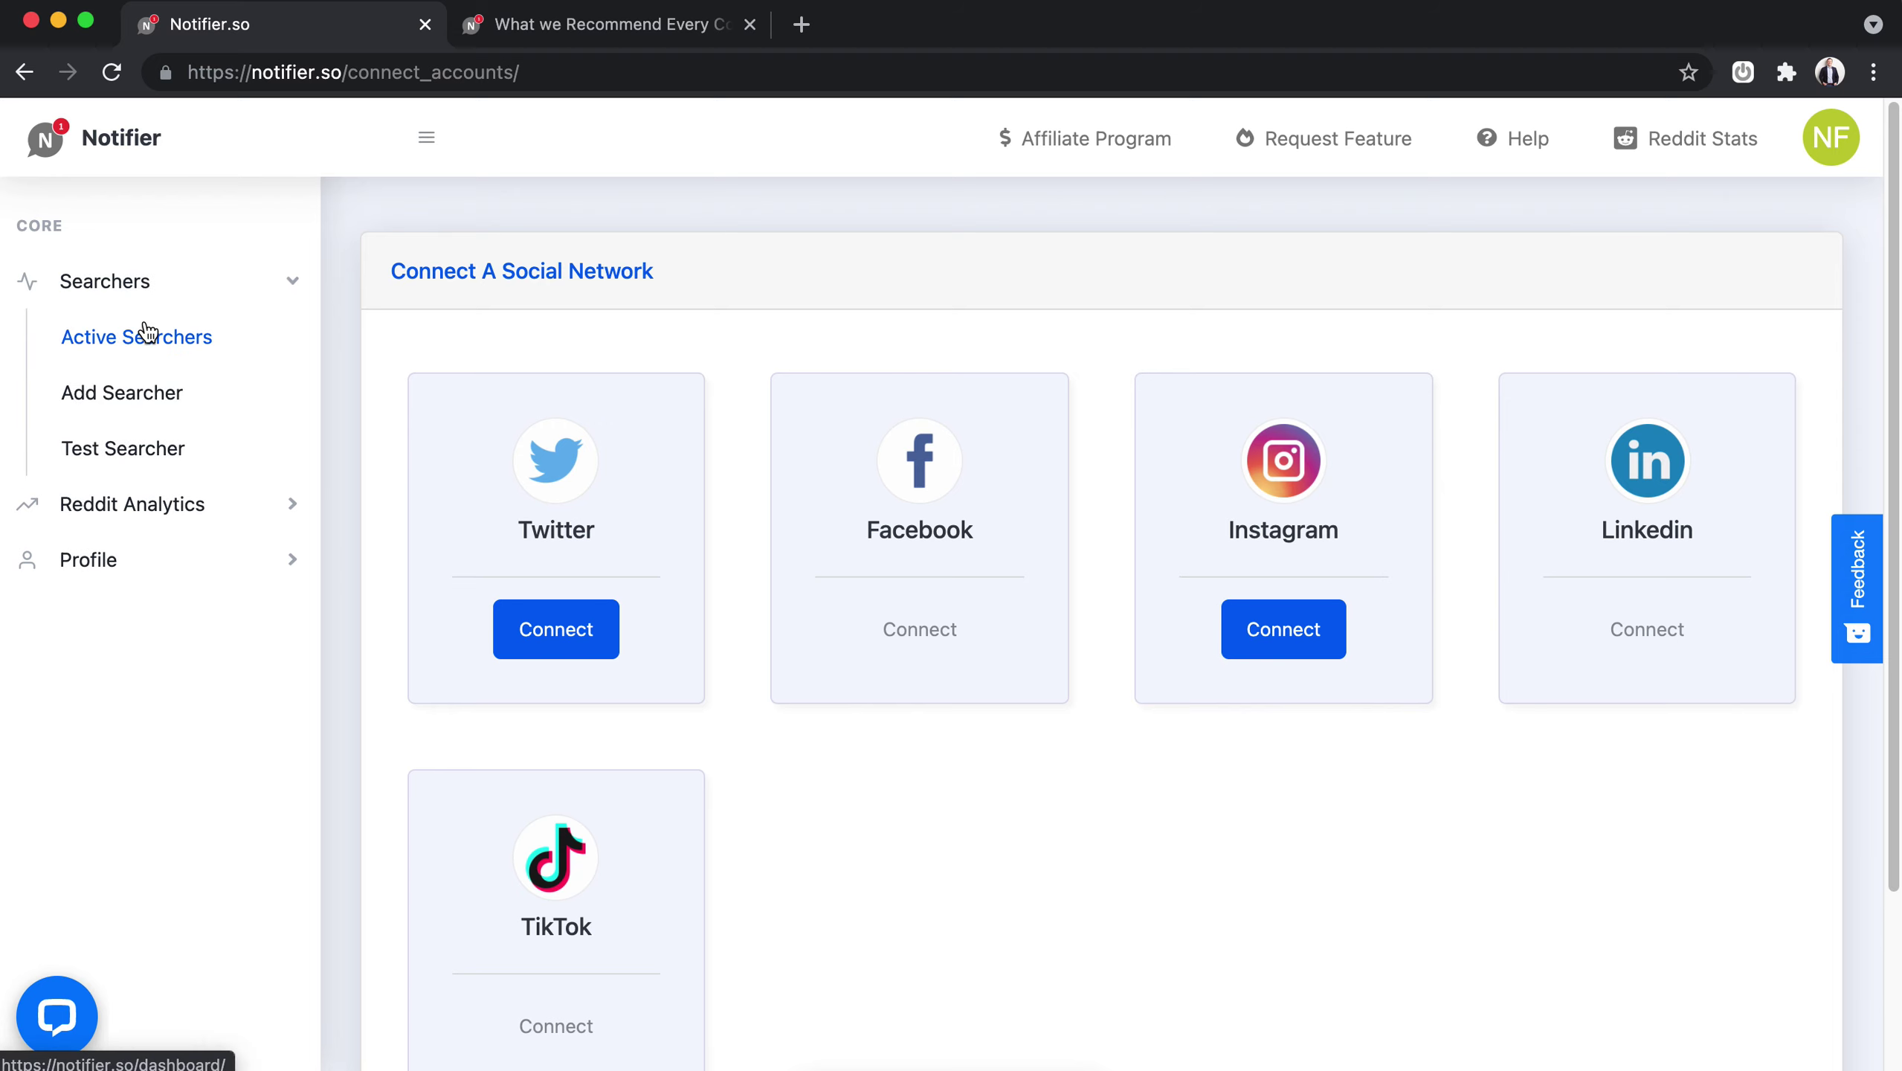
left_click(154, 392)
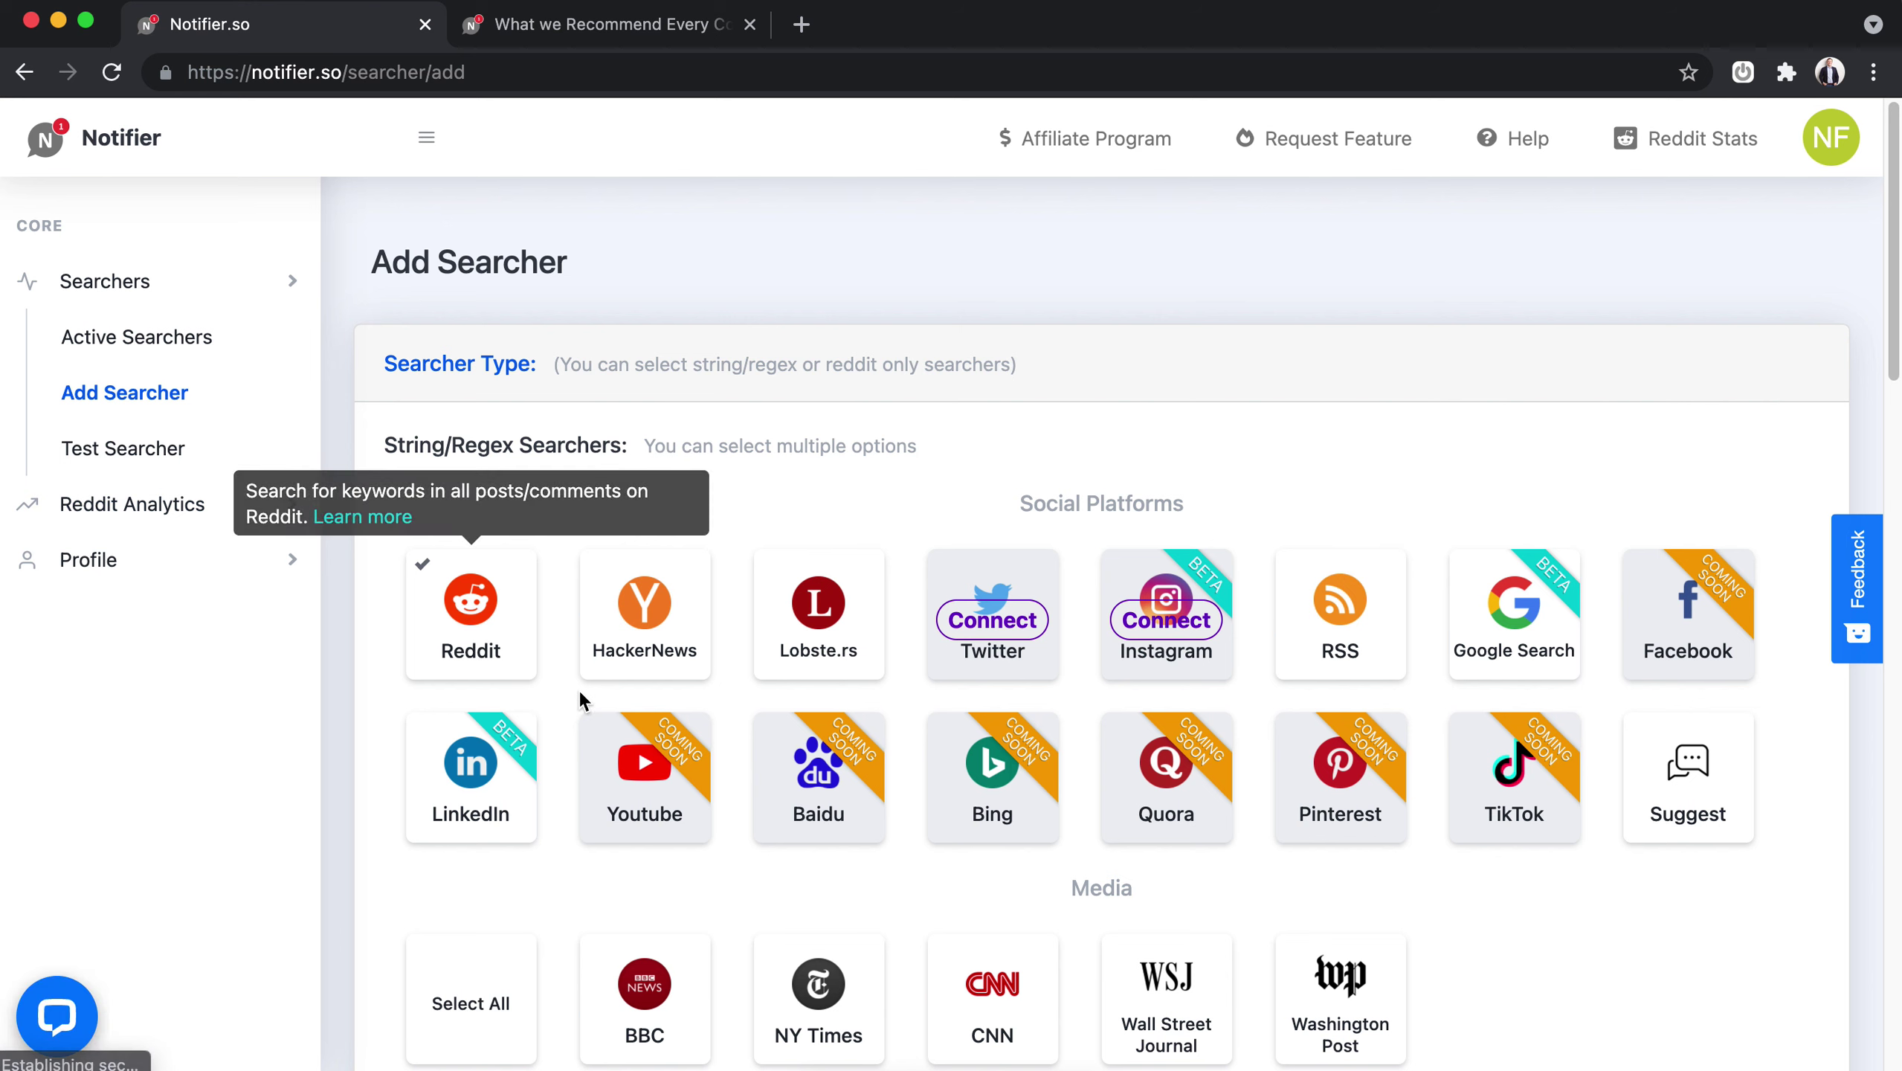
scroll(551, 686, "down", 1)
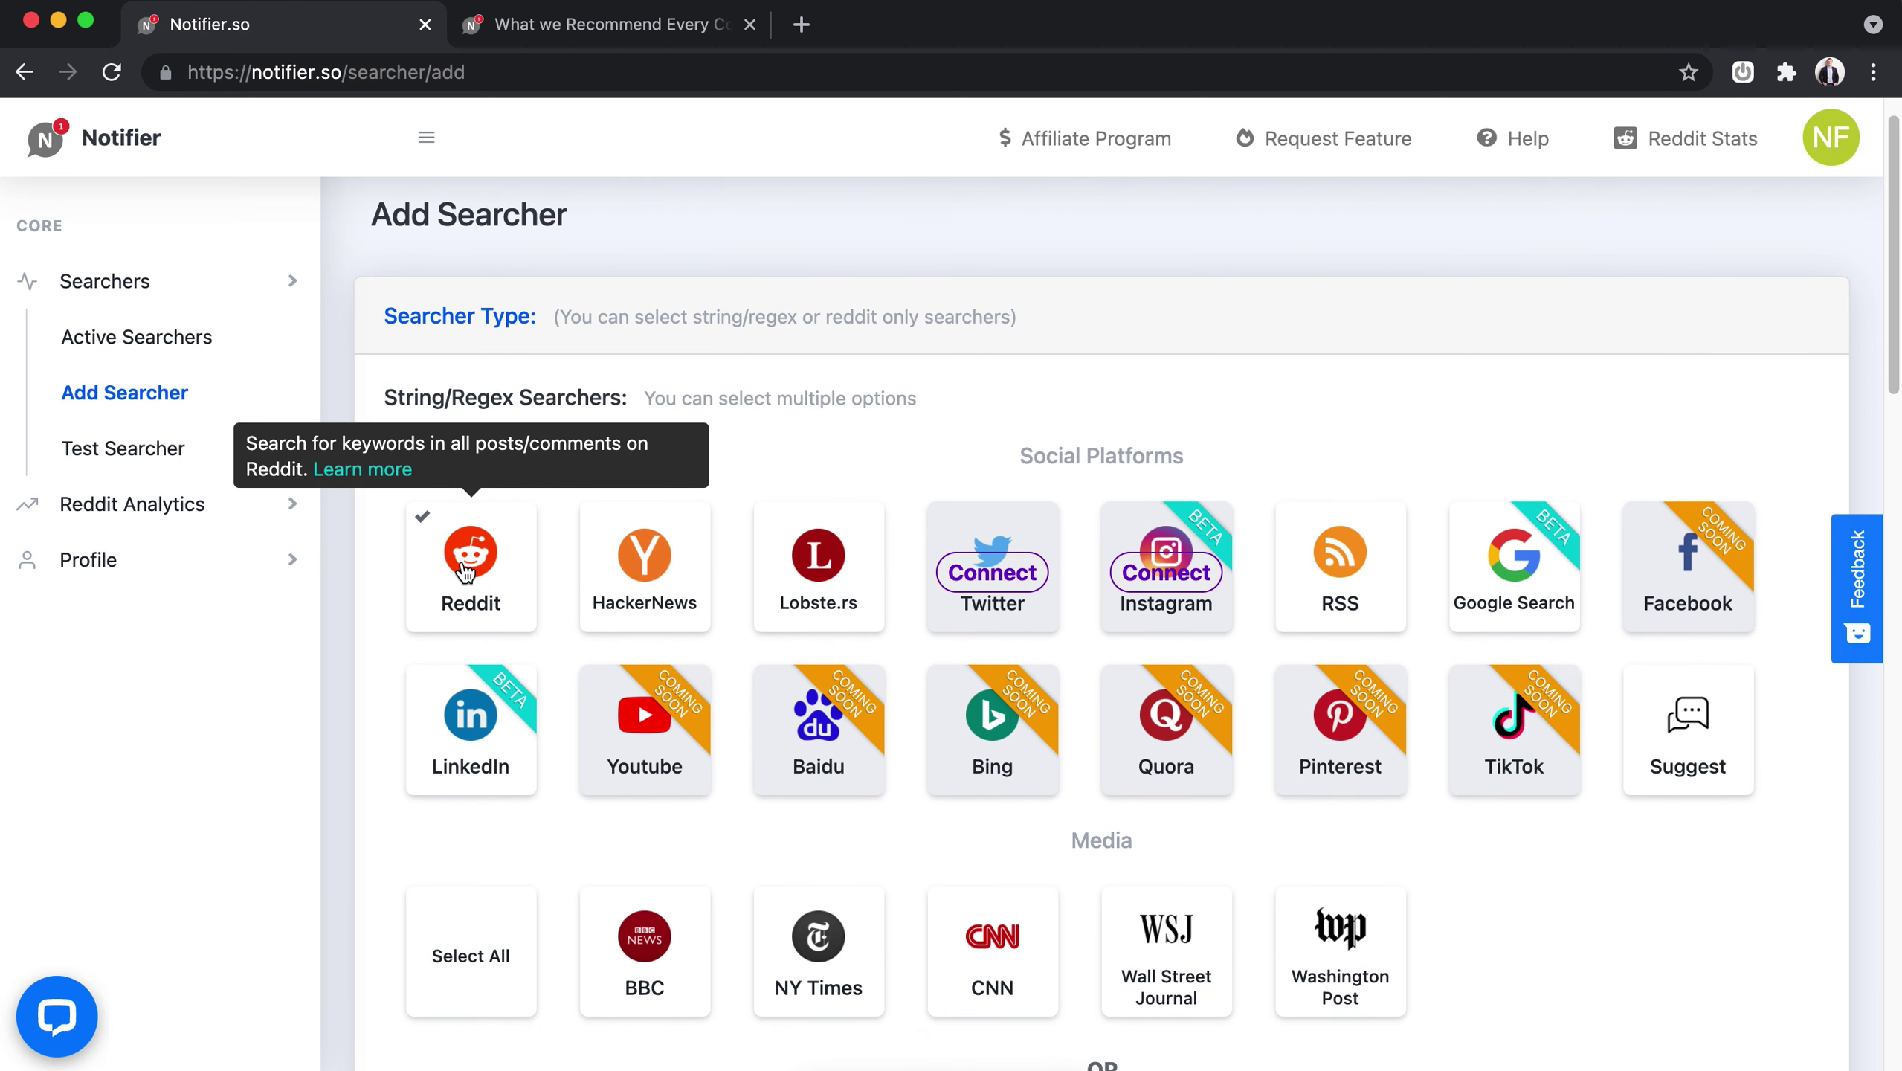
left_click(466, 571)
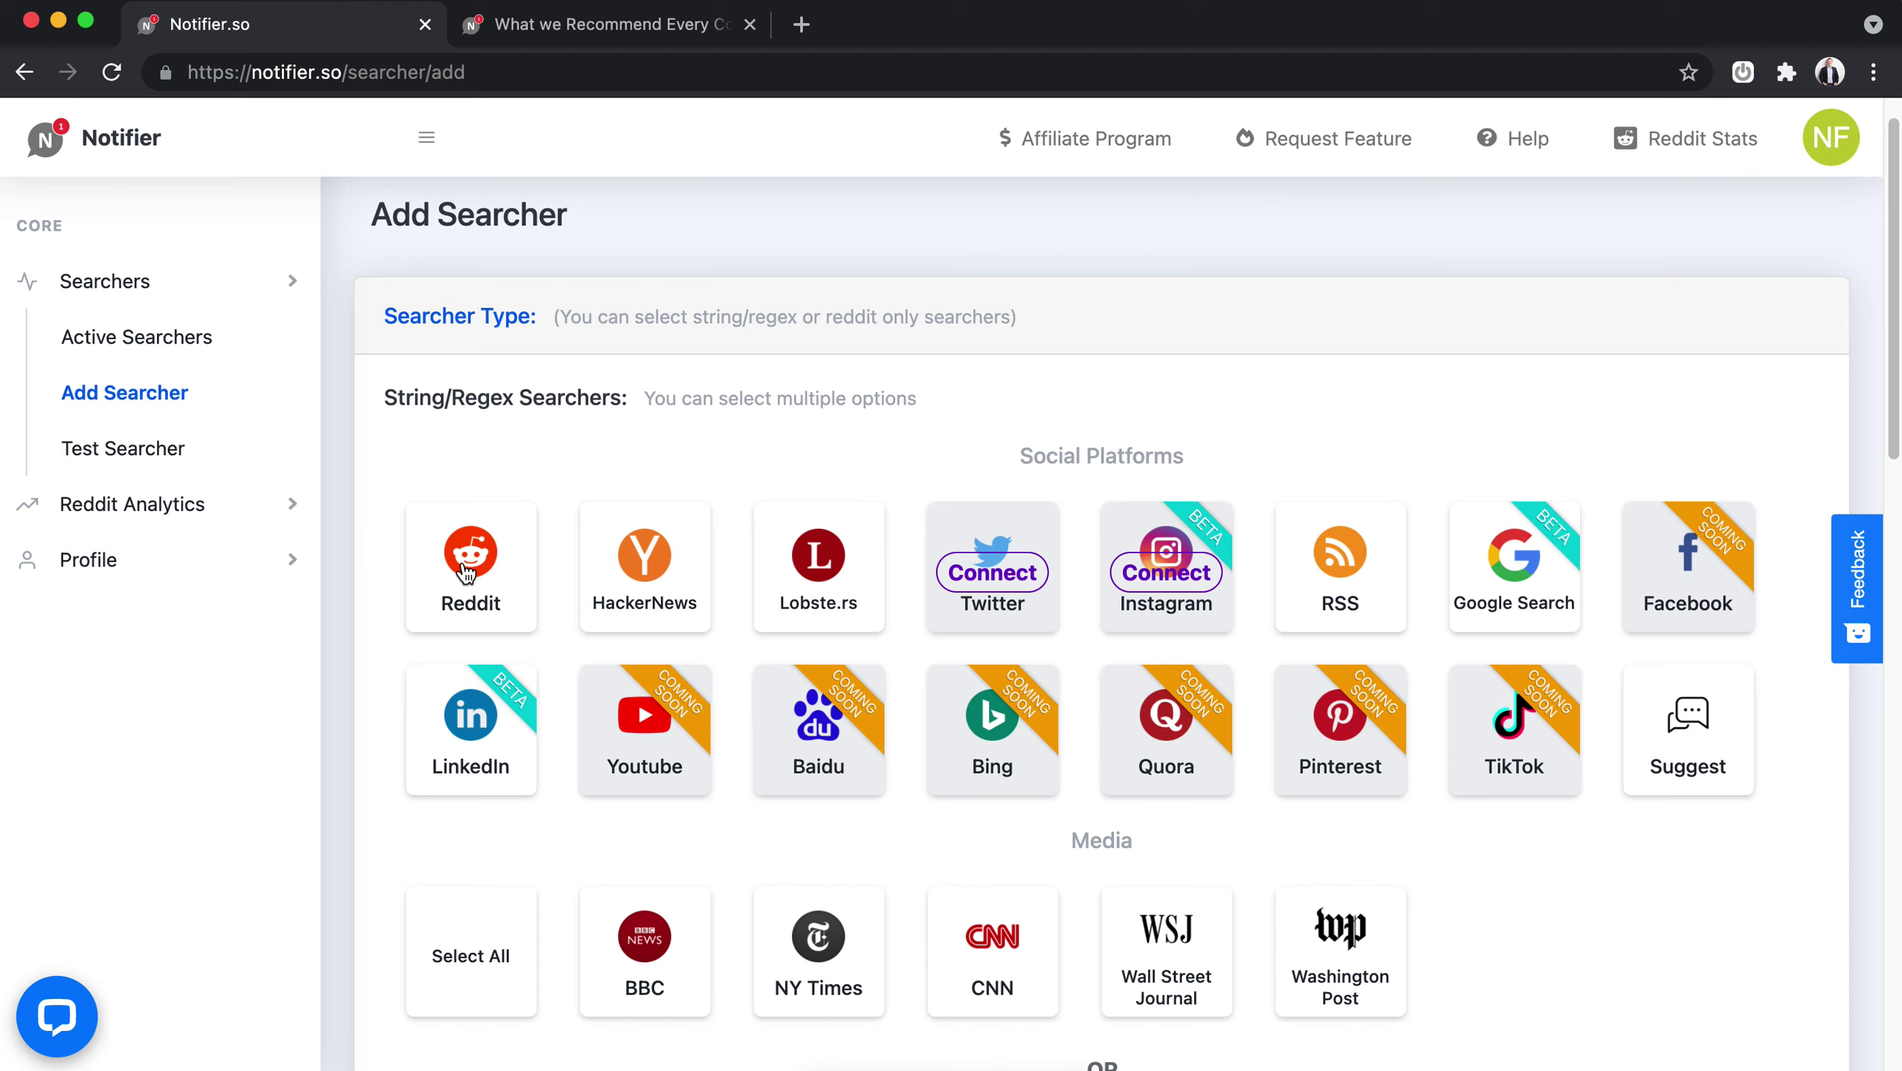
Link a Twitter account in a new tab, then return and reload the Add Searcher form.
left_click(970, 585)
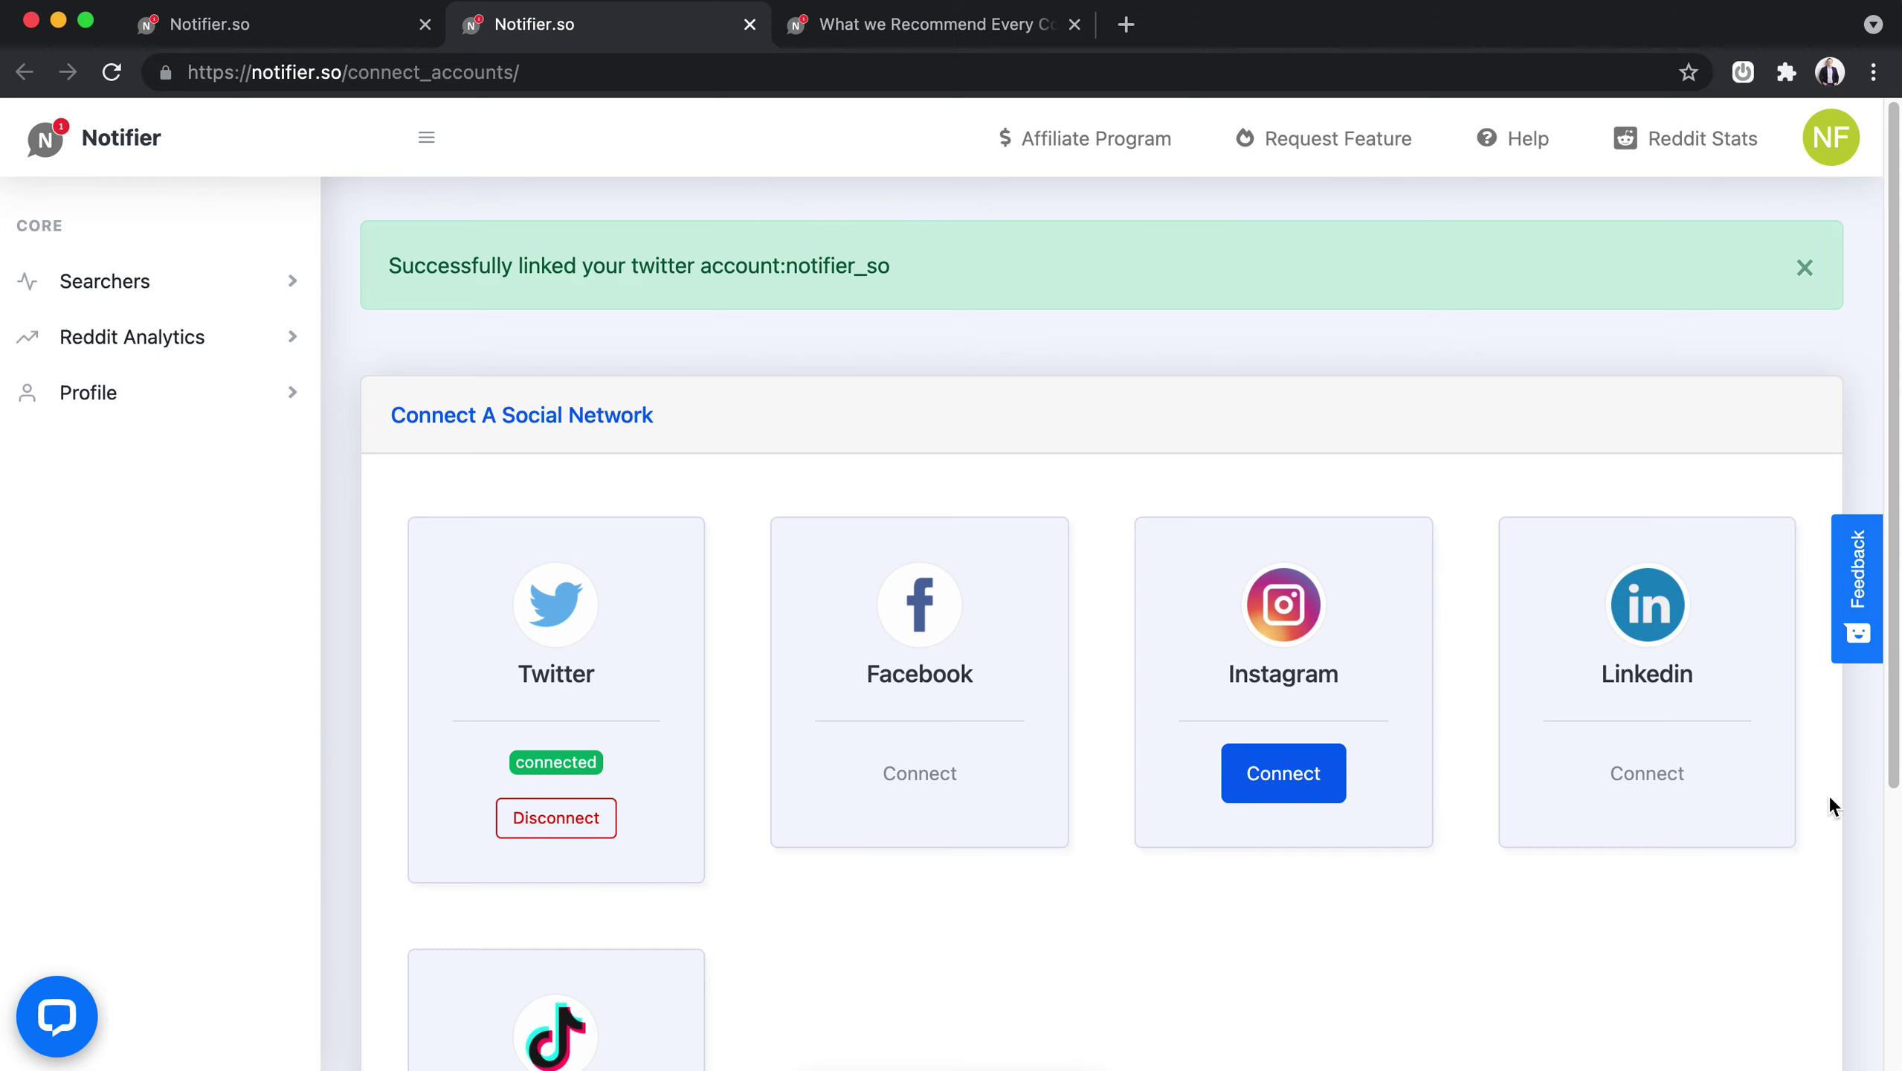
left_click(360, 18)
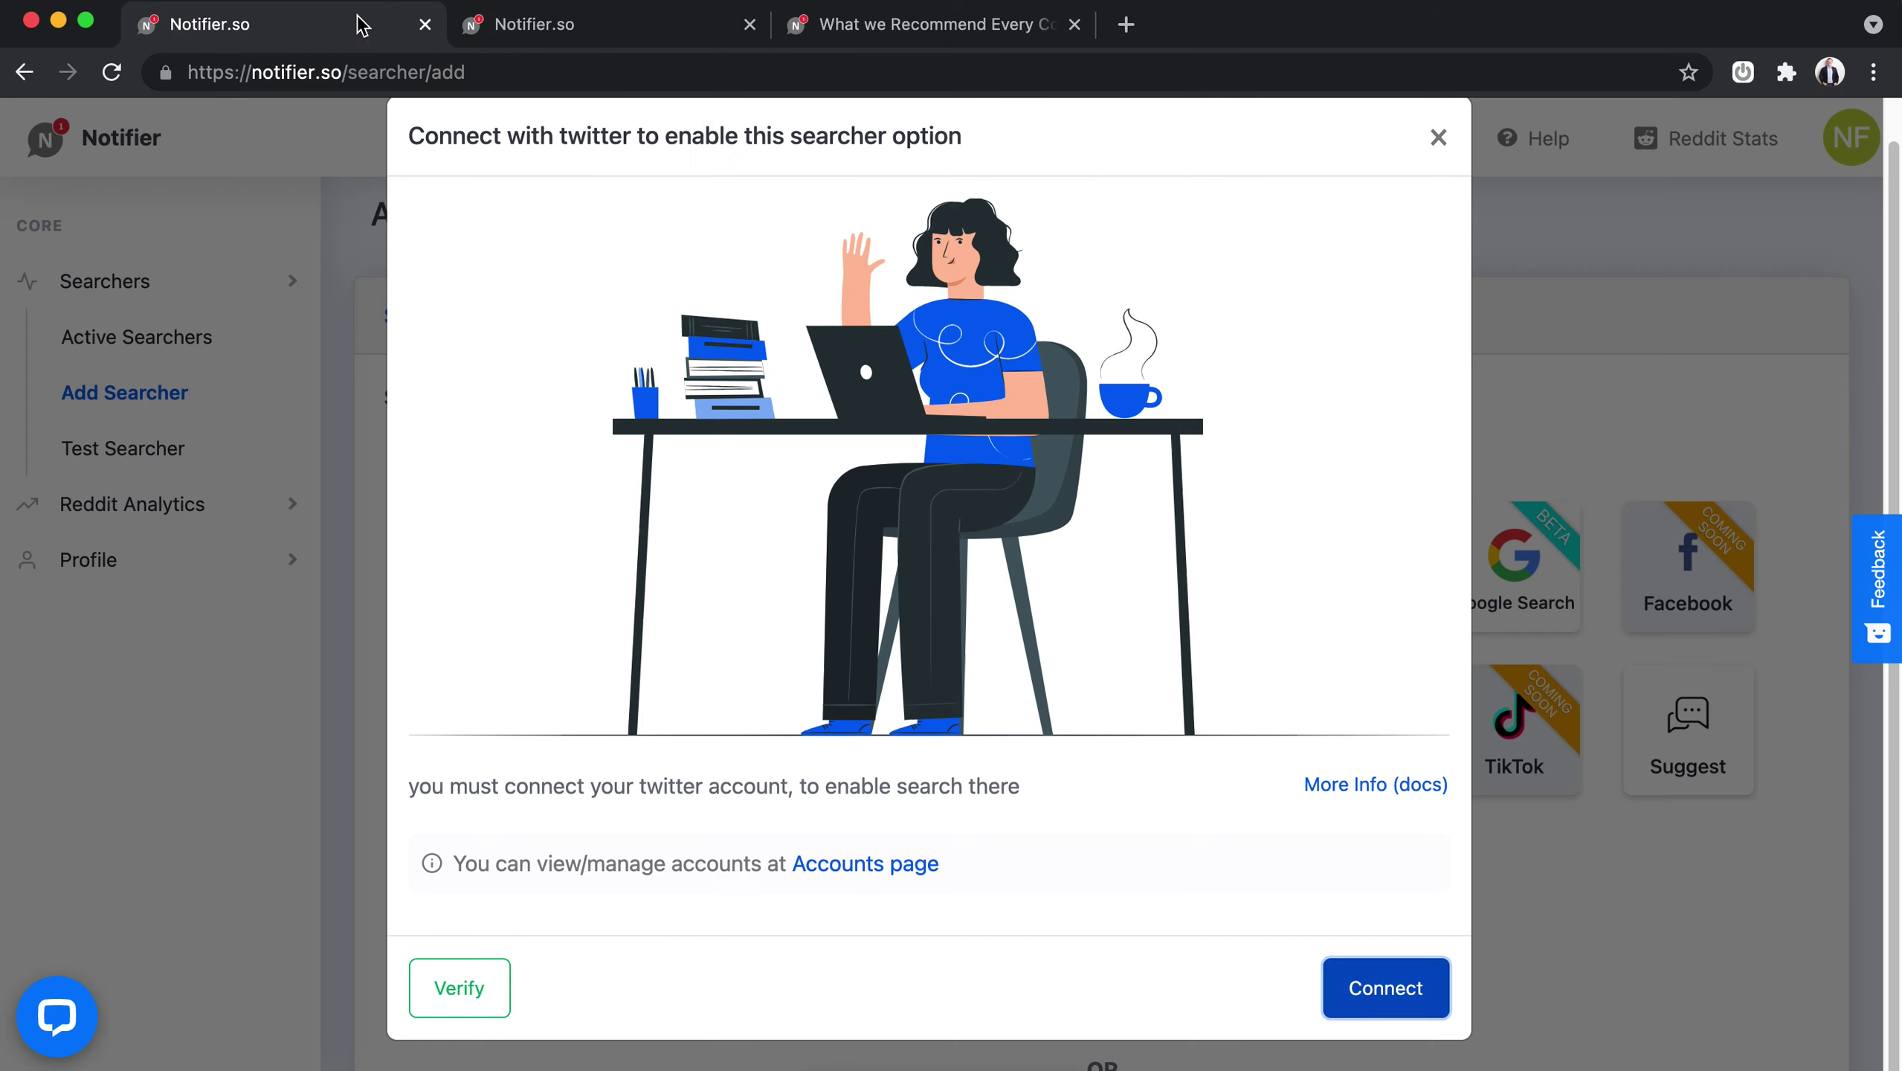
left_click(1436, 139)
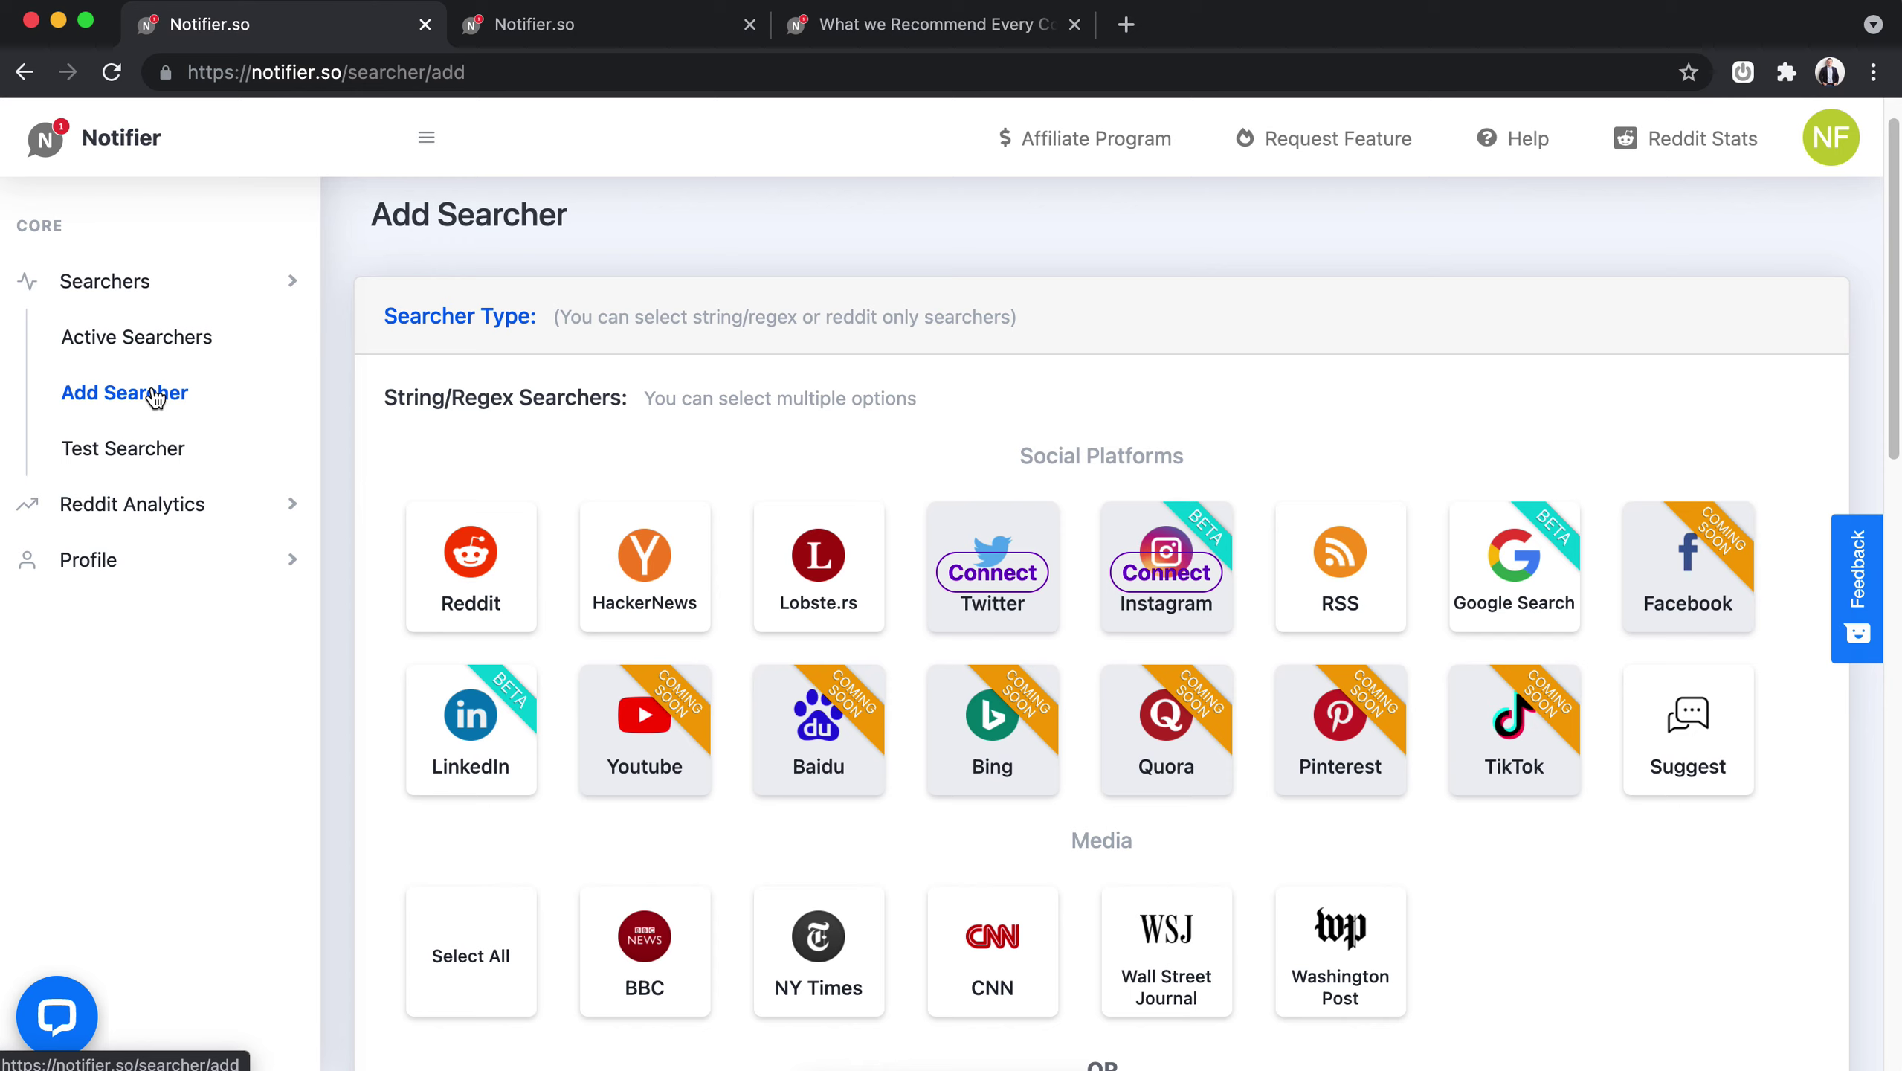
left_click(159, 389)
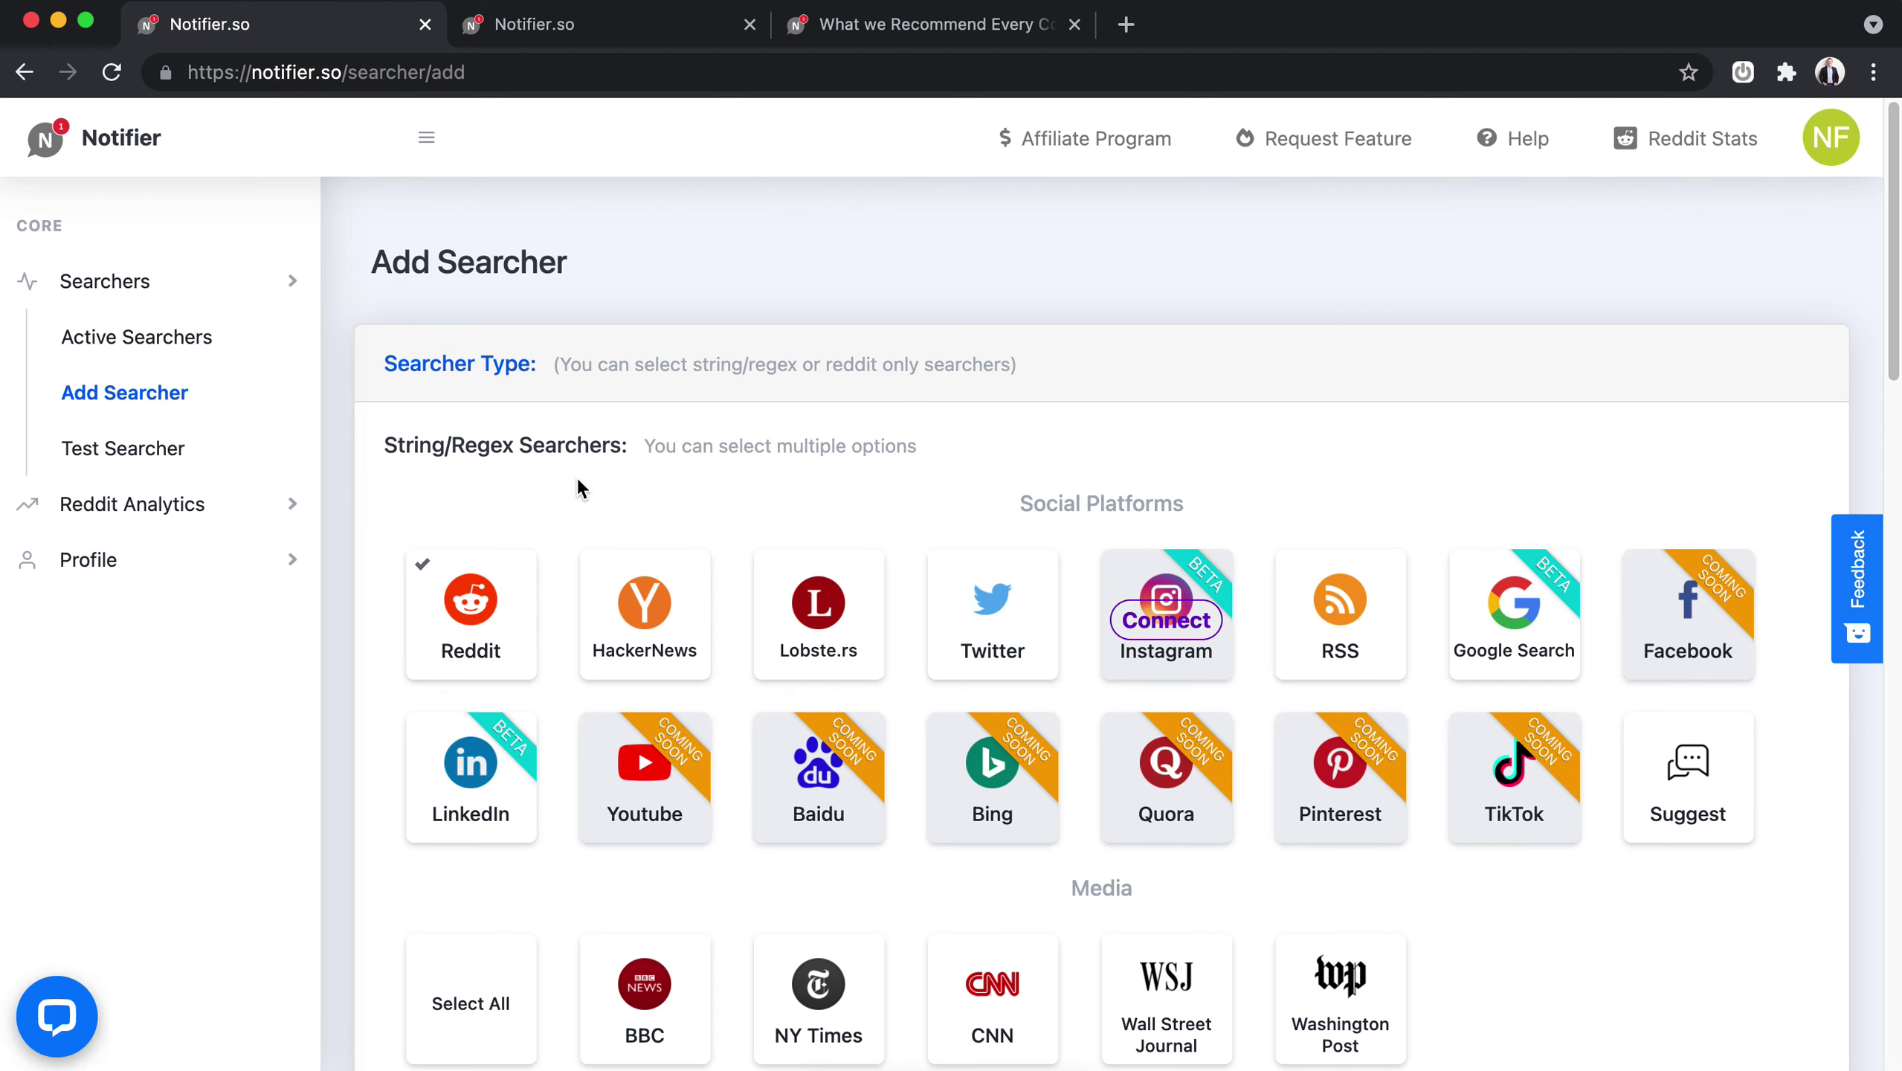
Select Twitter as the searcher platform and scroll down to the Search String field.
left_click(963, 630)
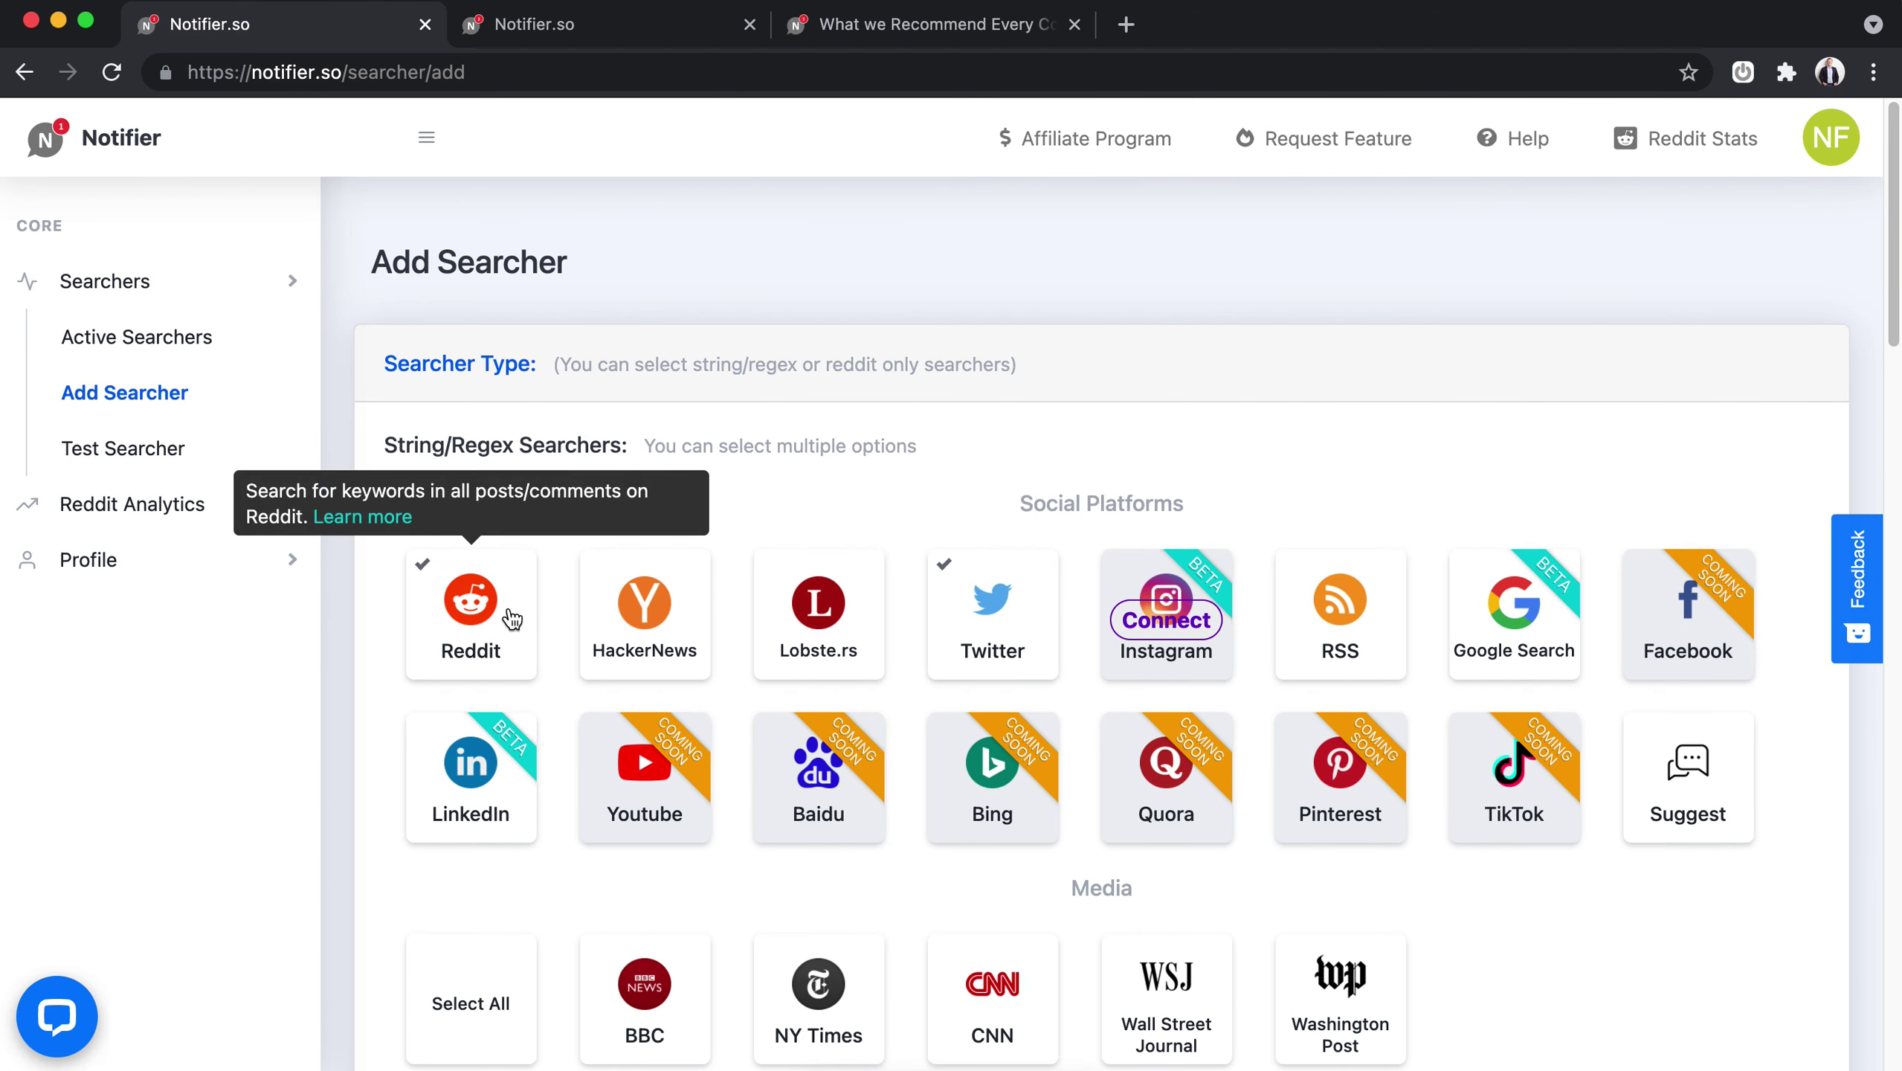
scroll(821, 687, "down", 6)
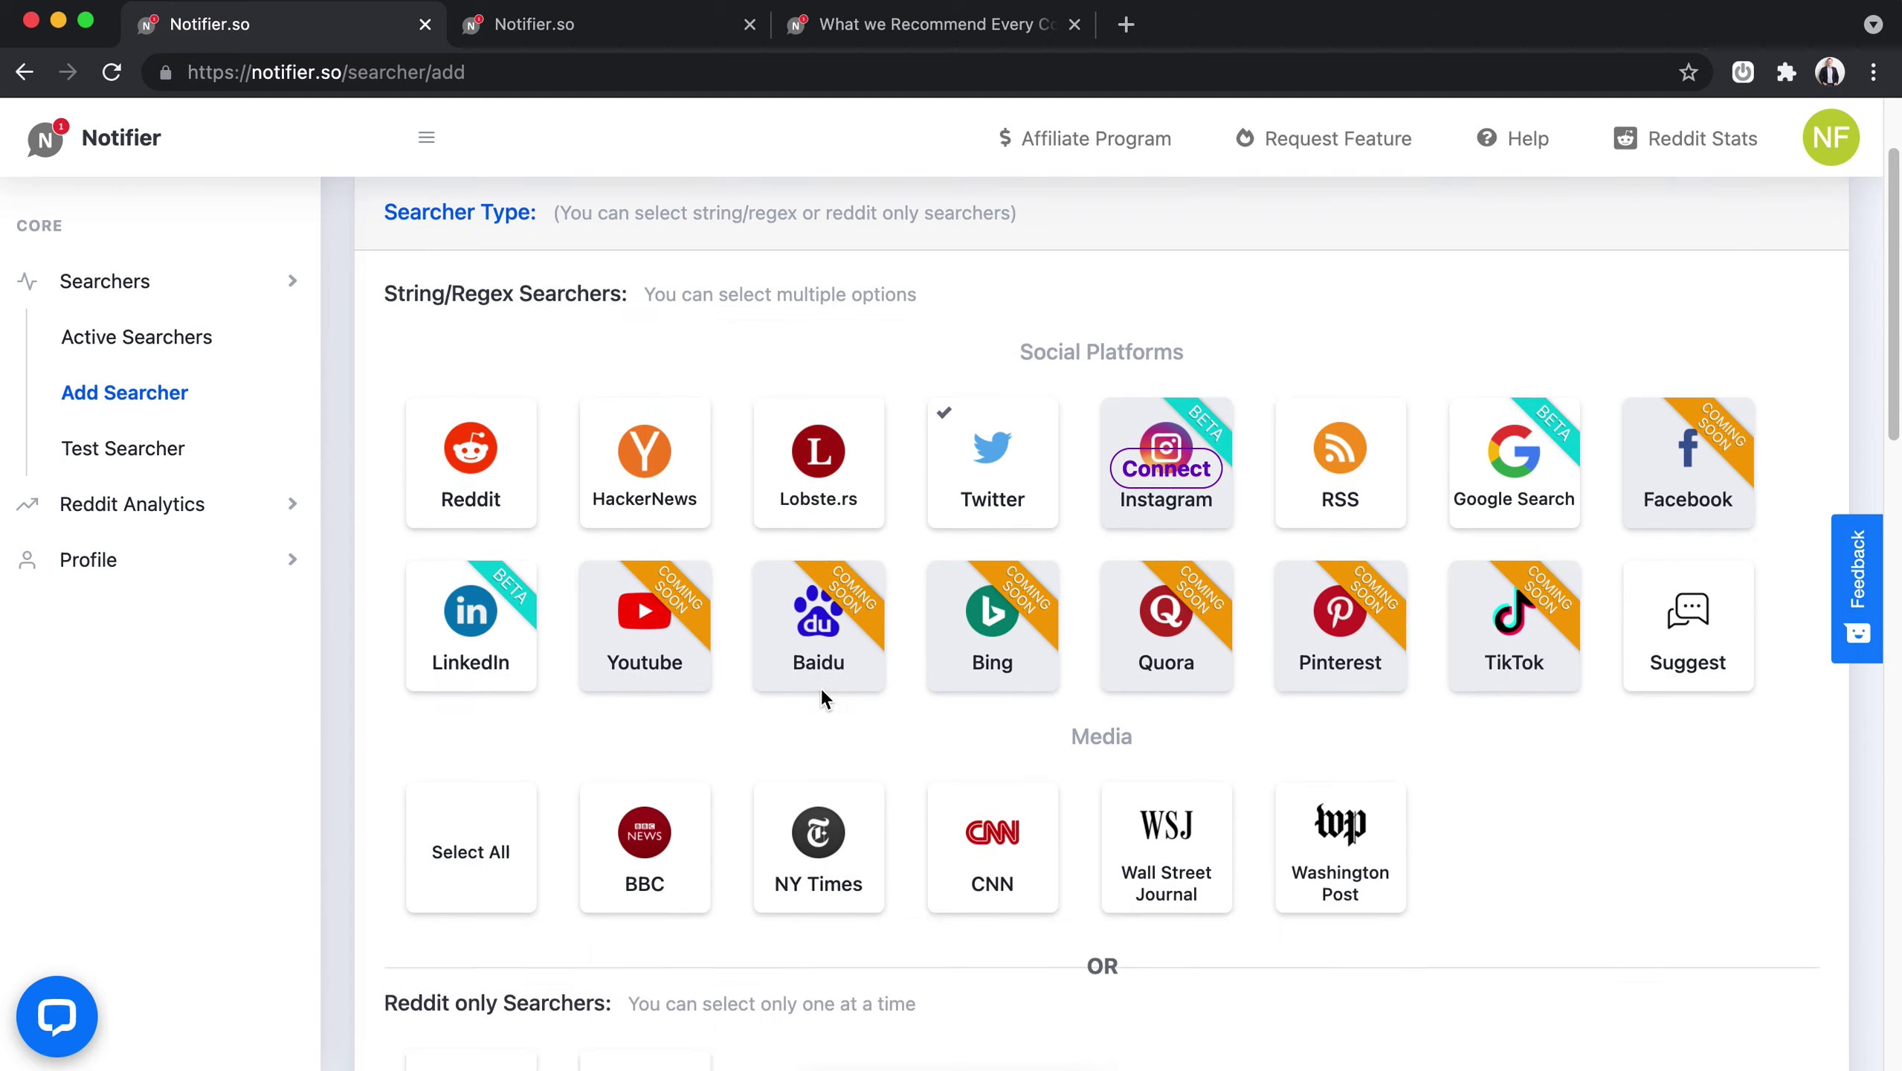
scroll(821, 687, "down", 5)
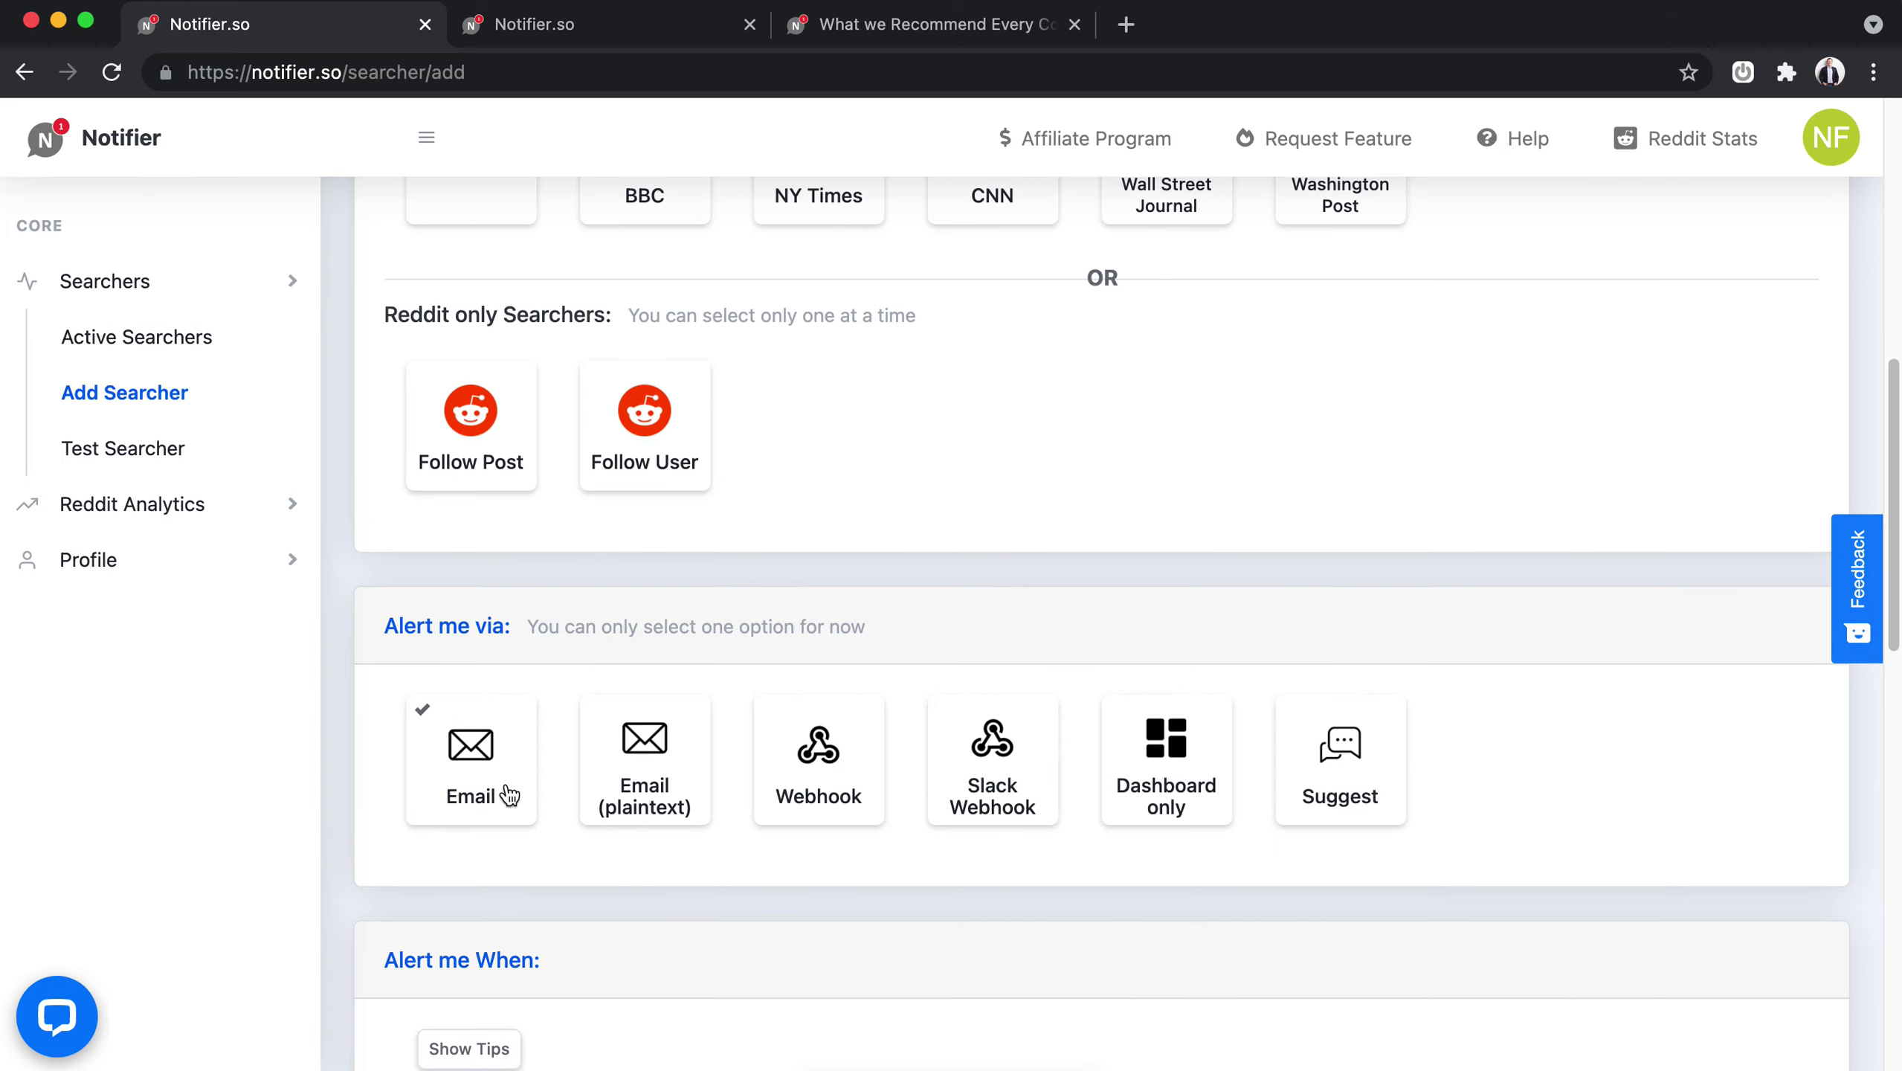
scroll(510, 795, "down", 6)
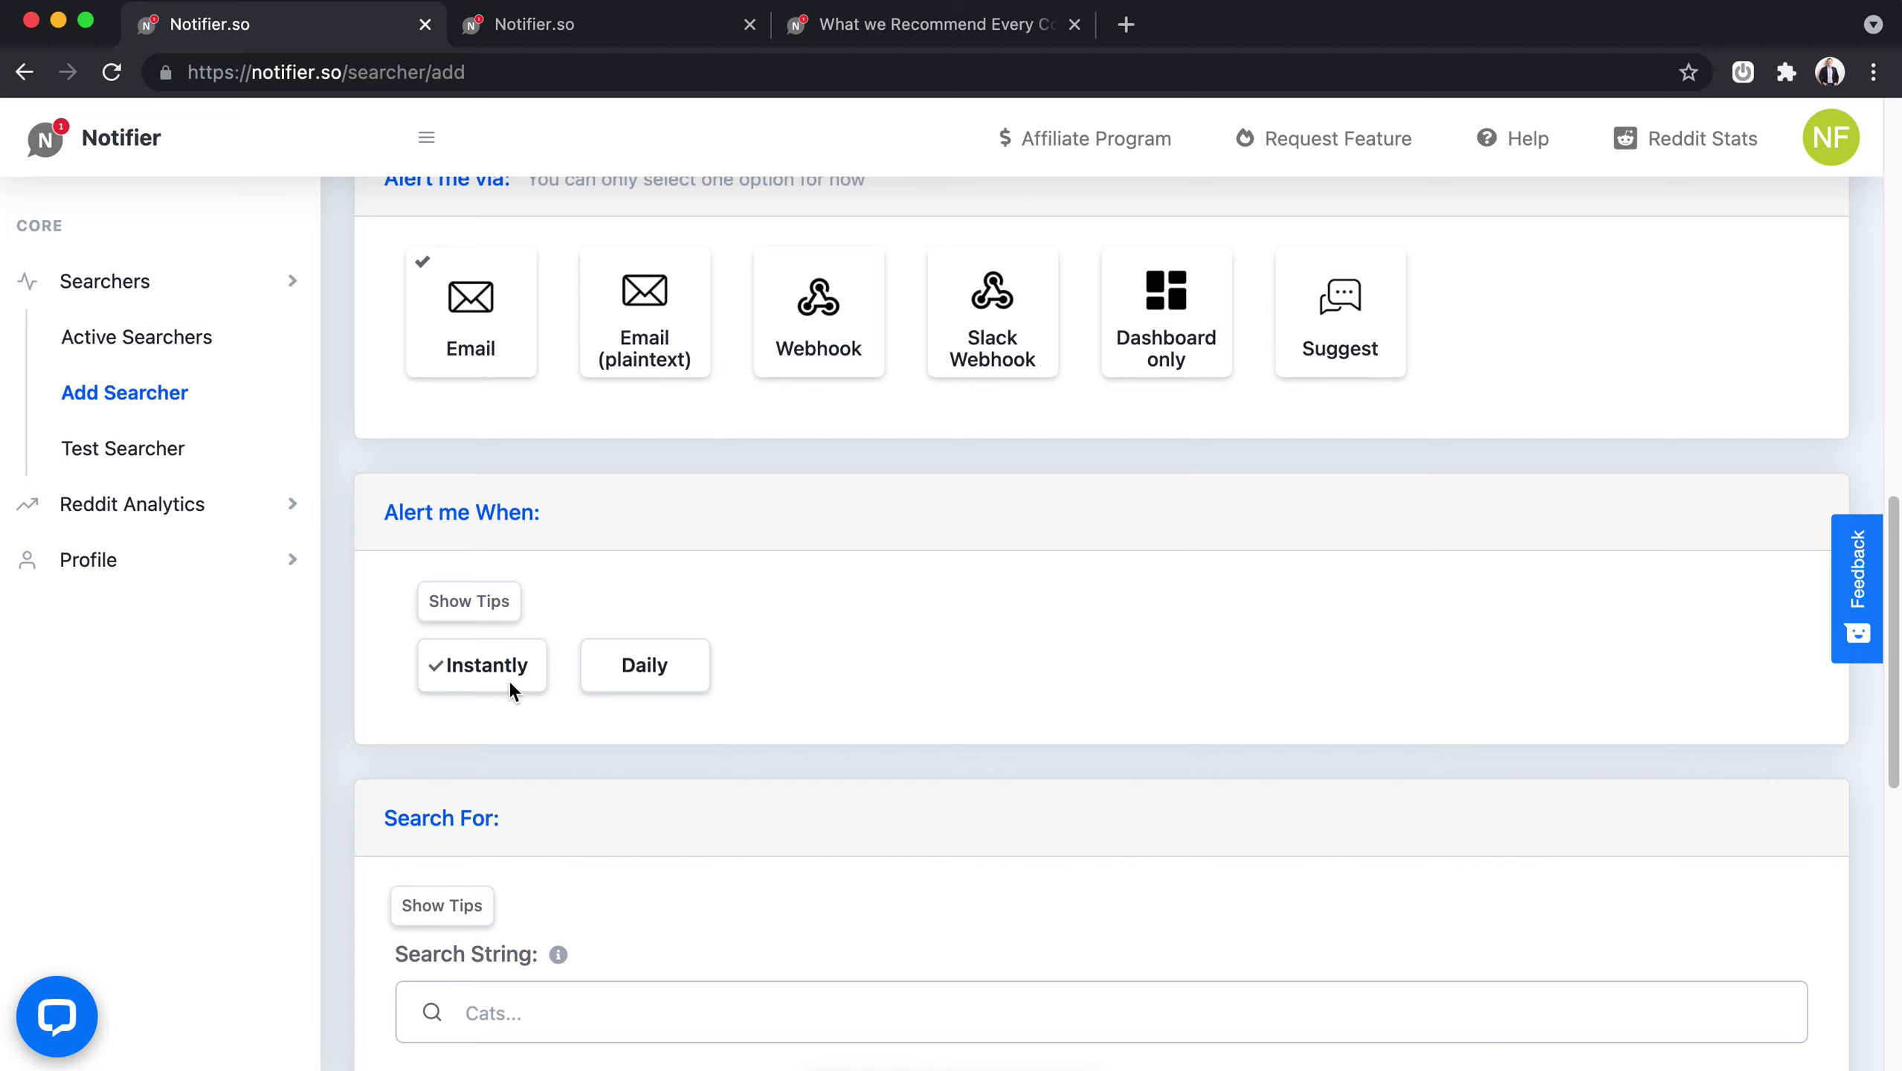
scroll(615, 781, "down", 3)
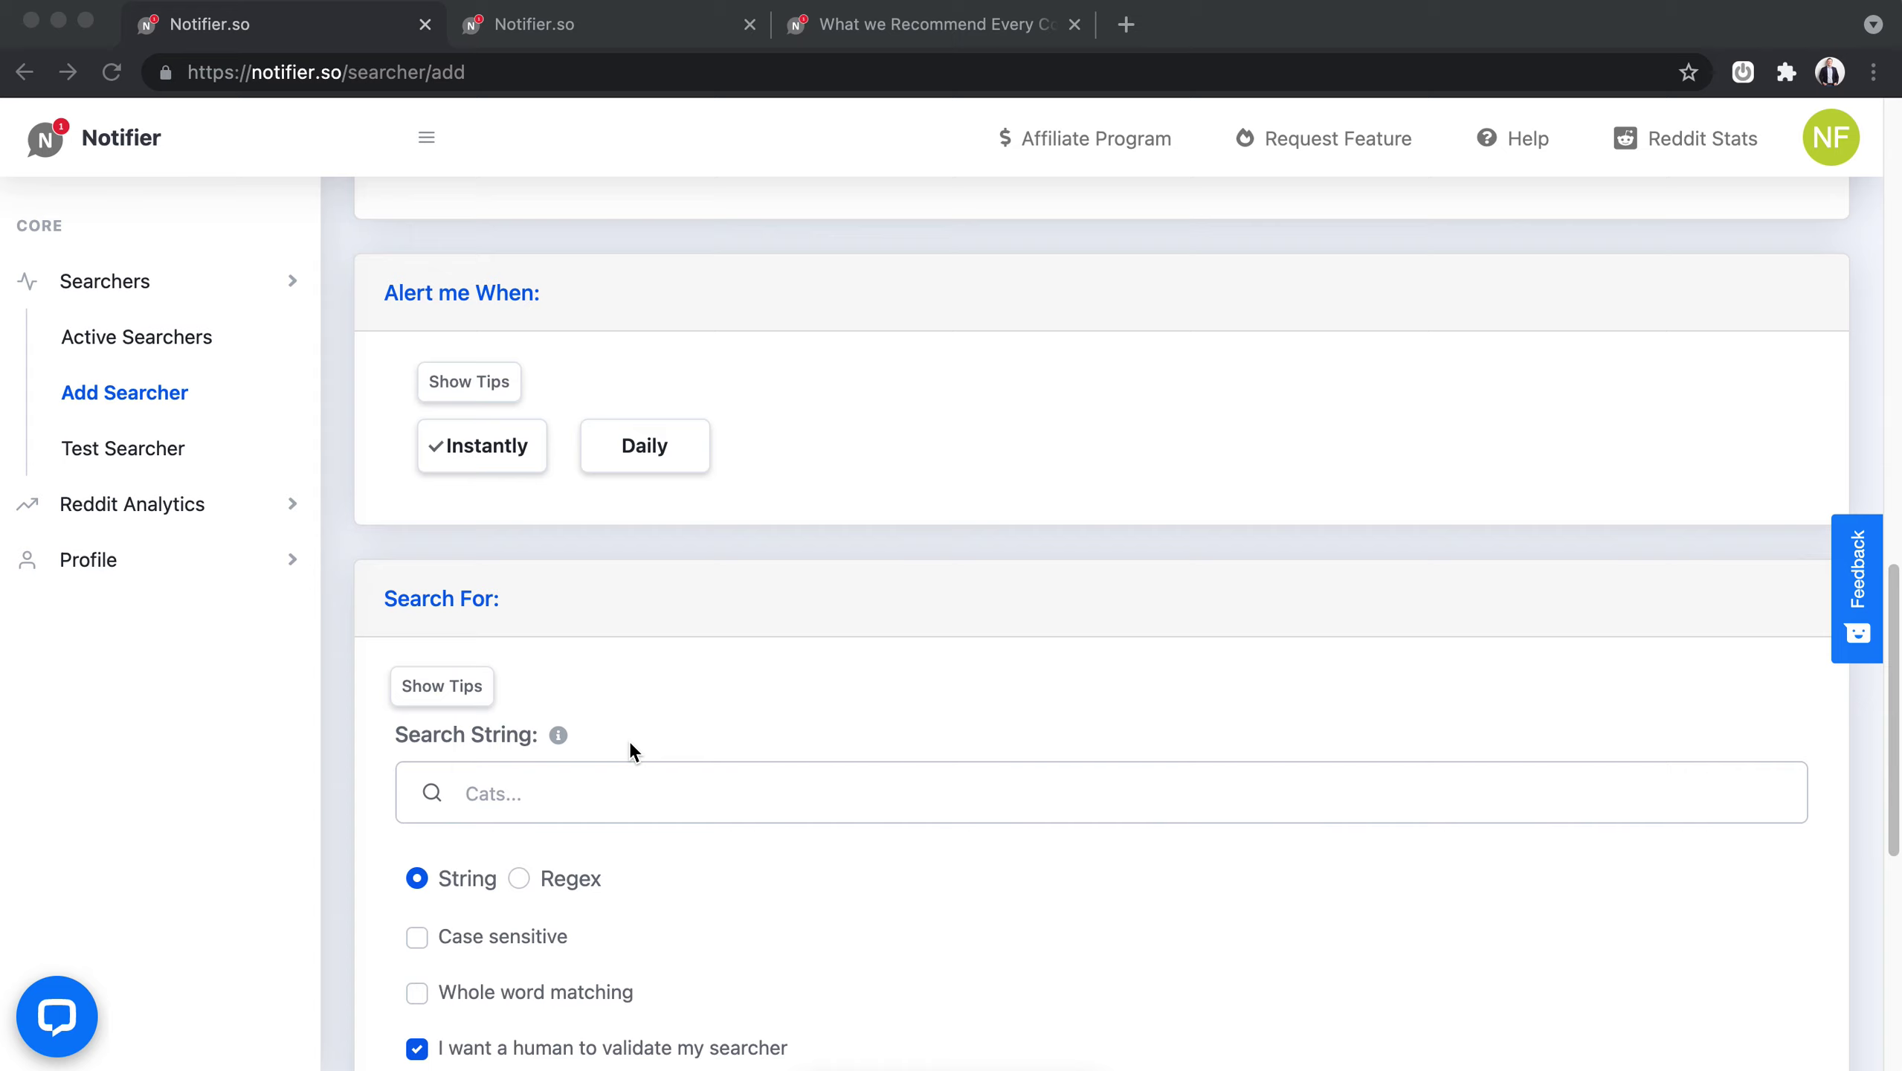
left_click(582, 807)
Enter lowercase 'vpn' as the searcher's Search String.
type("vpn")
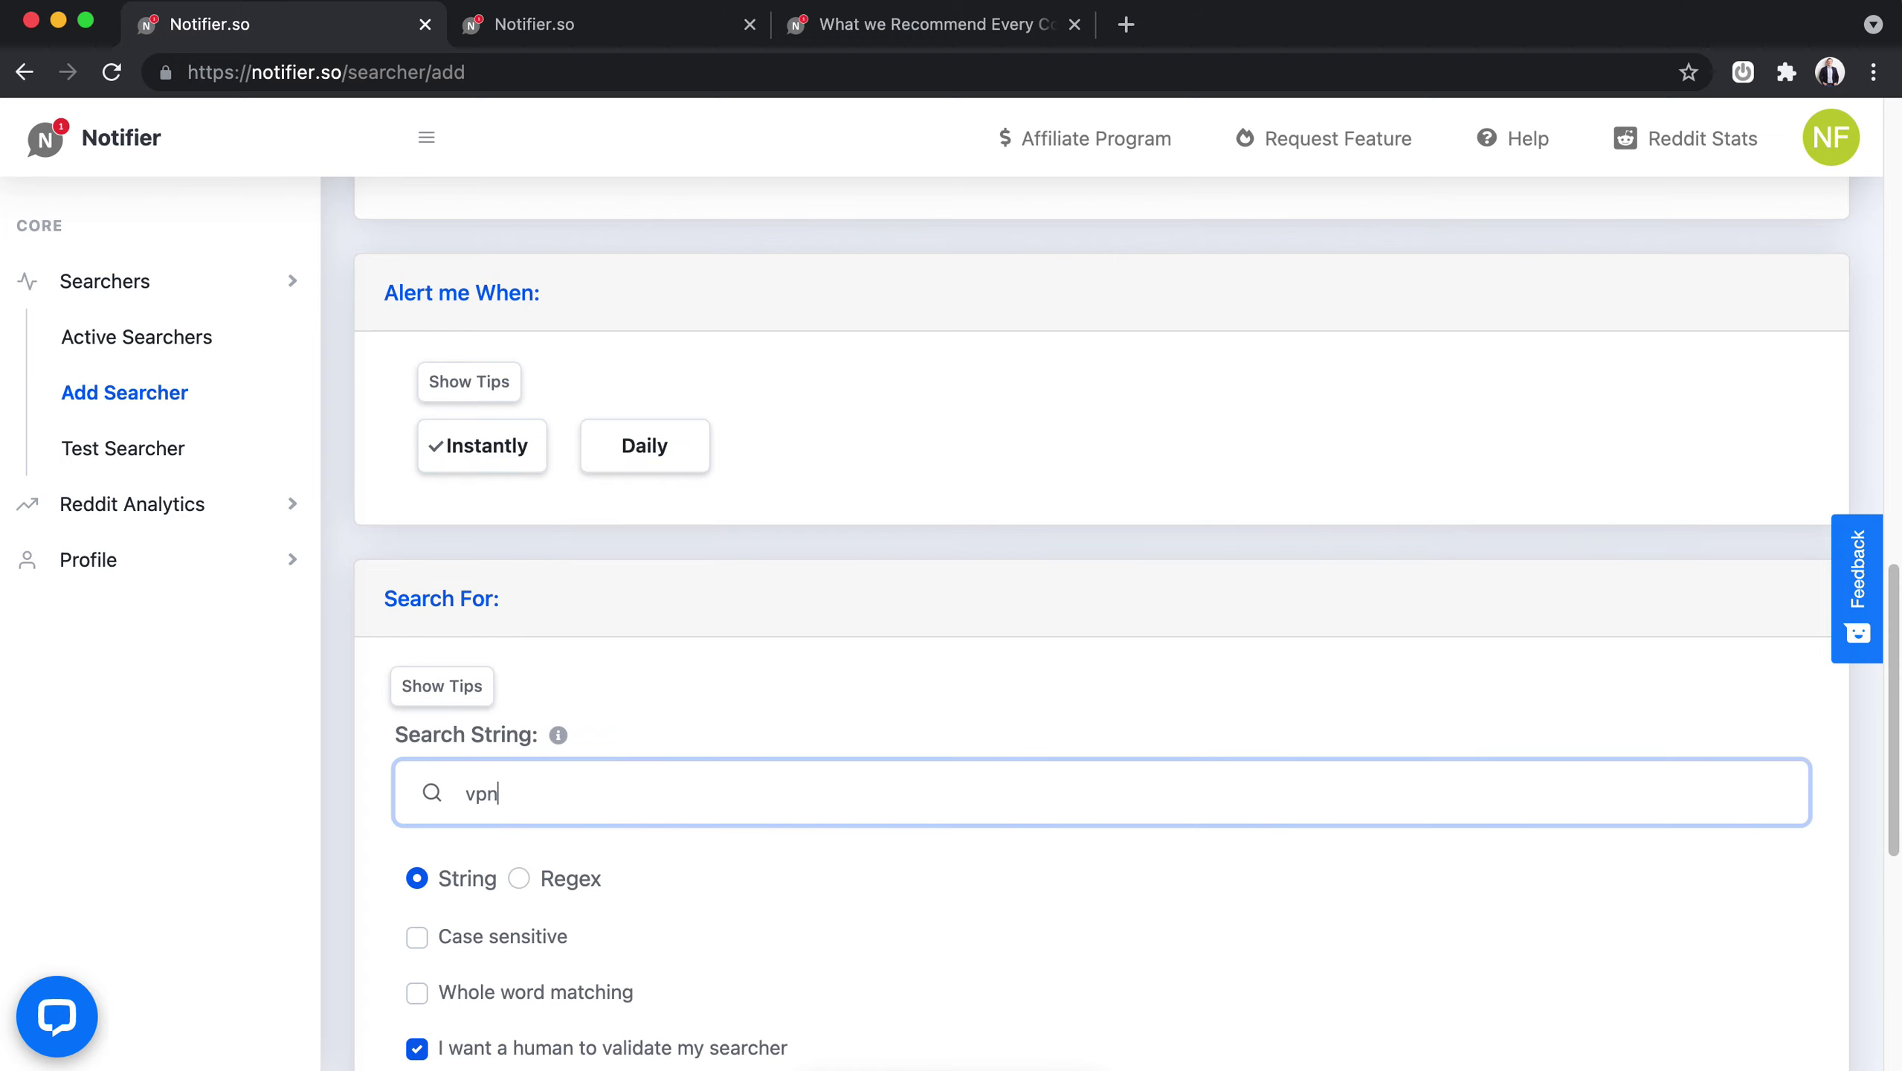
scroll(601, 766, "down", 3)
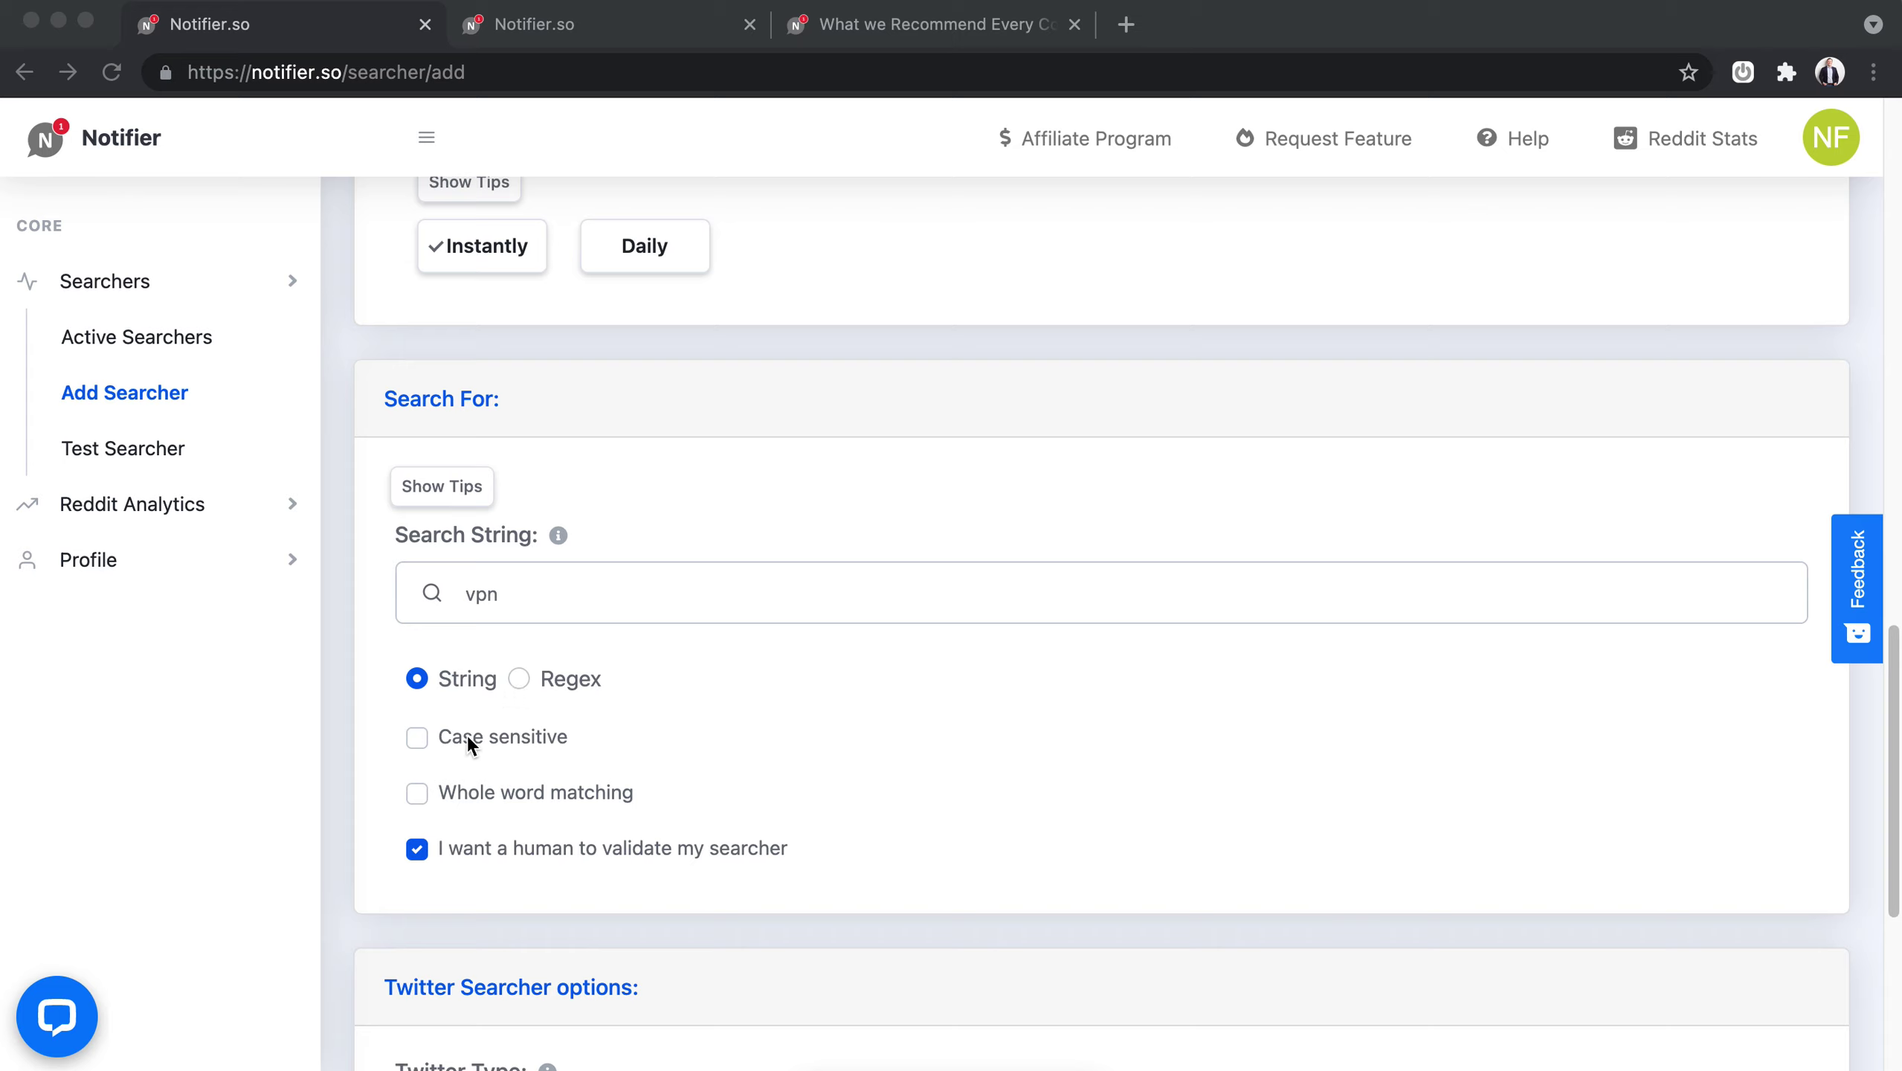
left_click(502, 605)
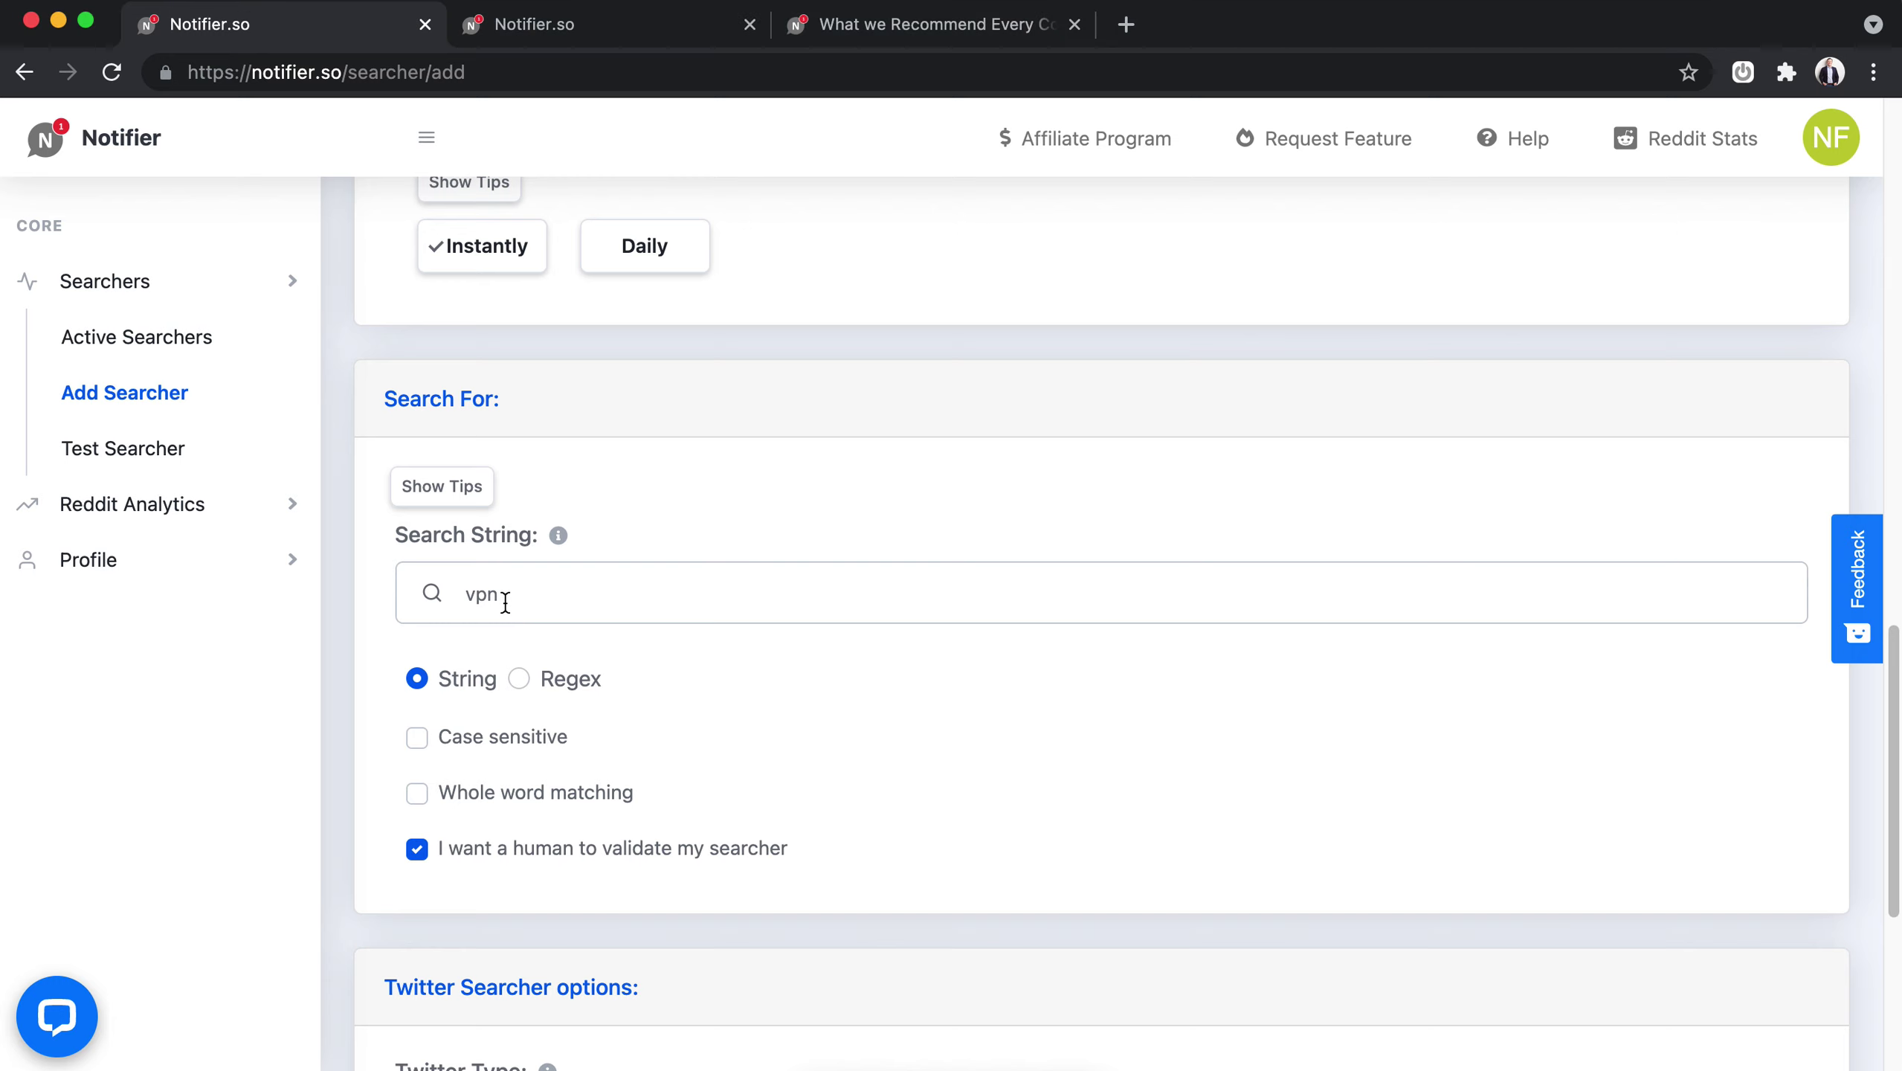
key("BackSpace")
key("BackSpace")
key("BackSpace")
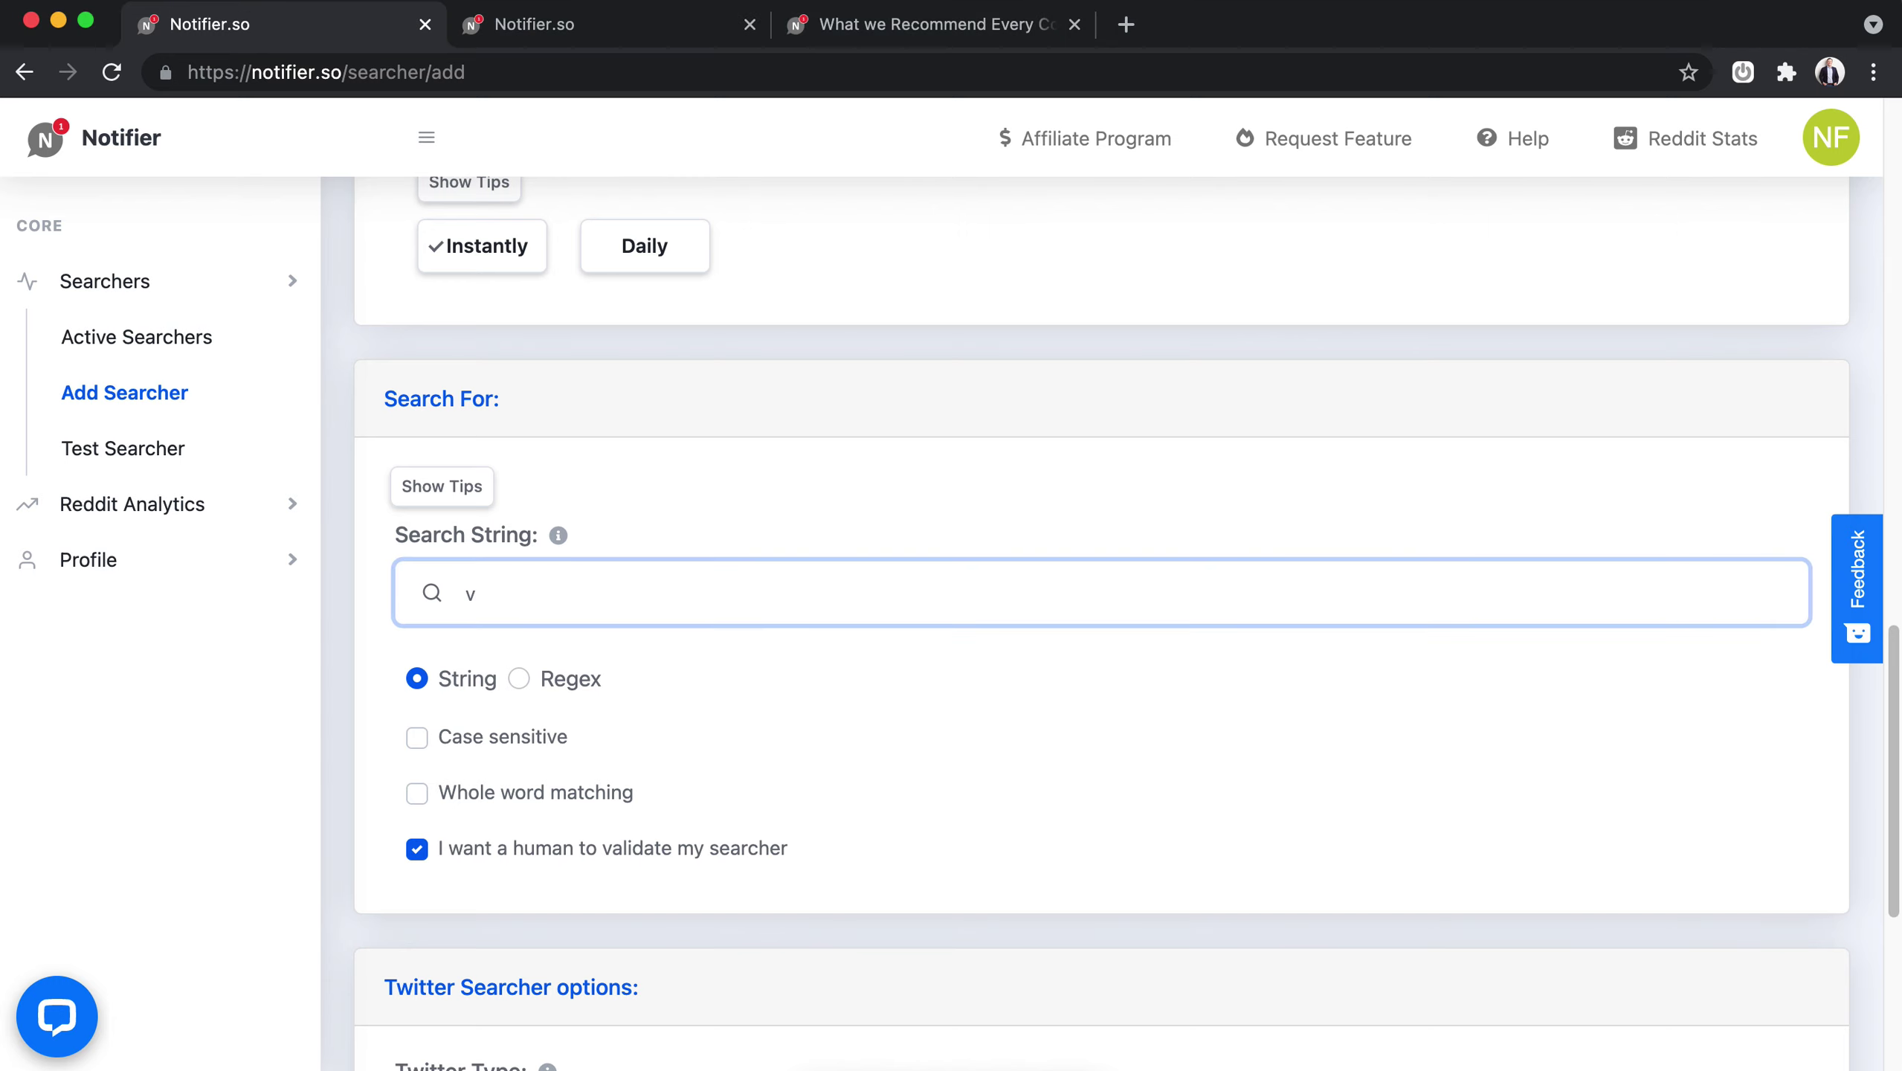
type("VPN")
key("BackSpace")
key("BackSpace")
key("BackSpace")
type("vpn")
left_click(709, 780)
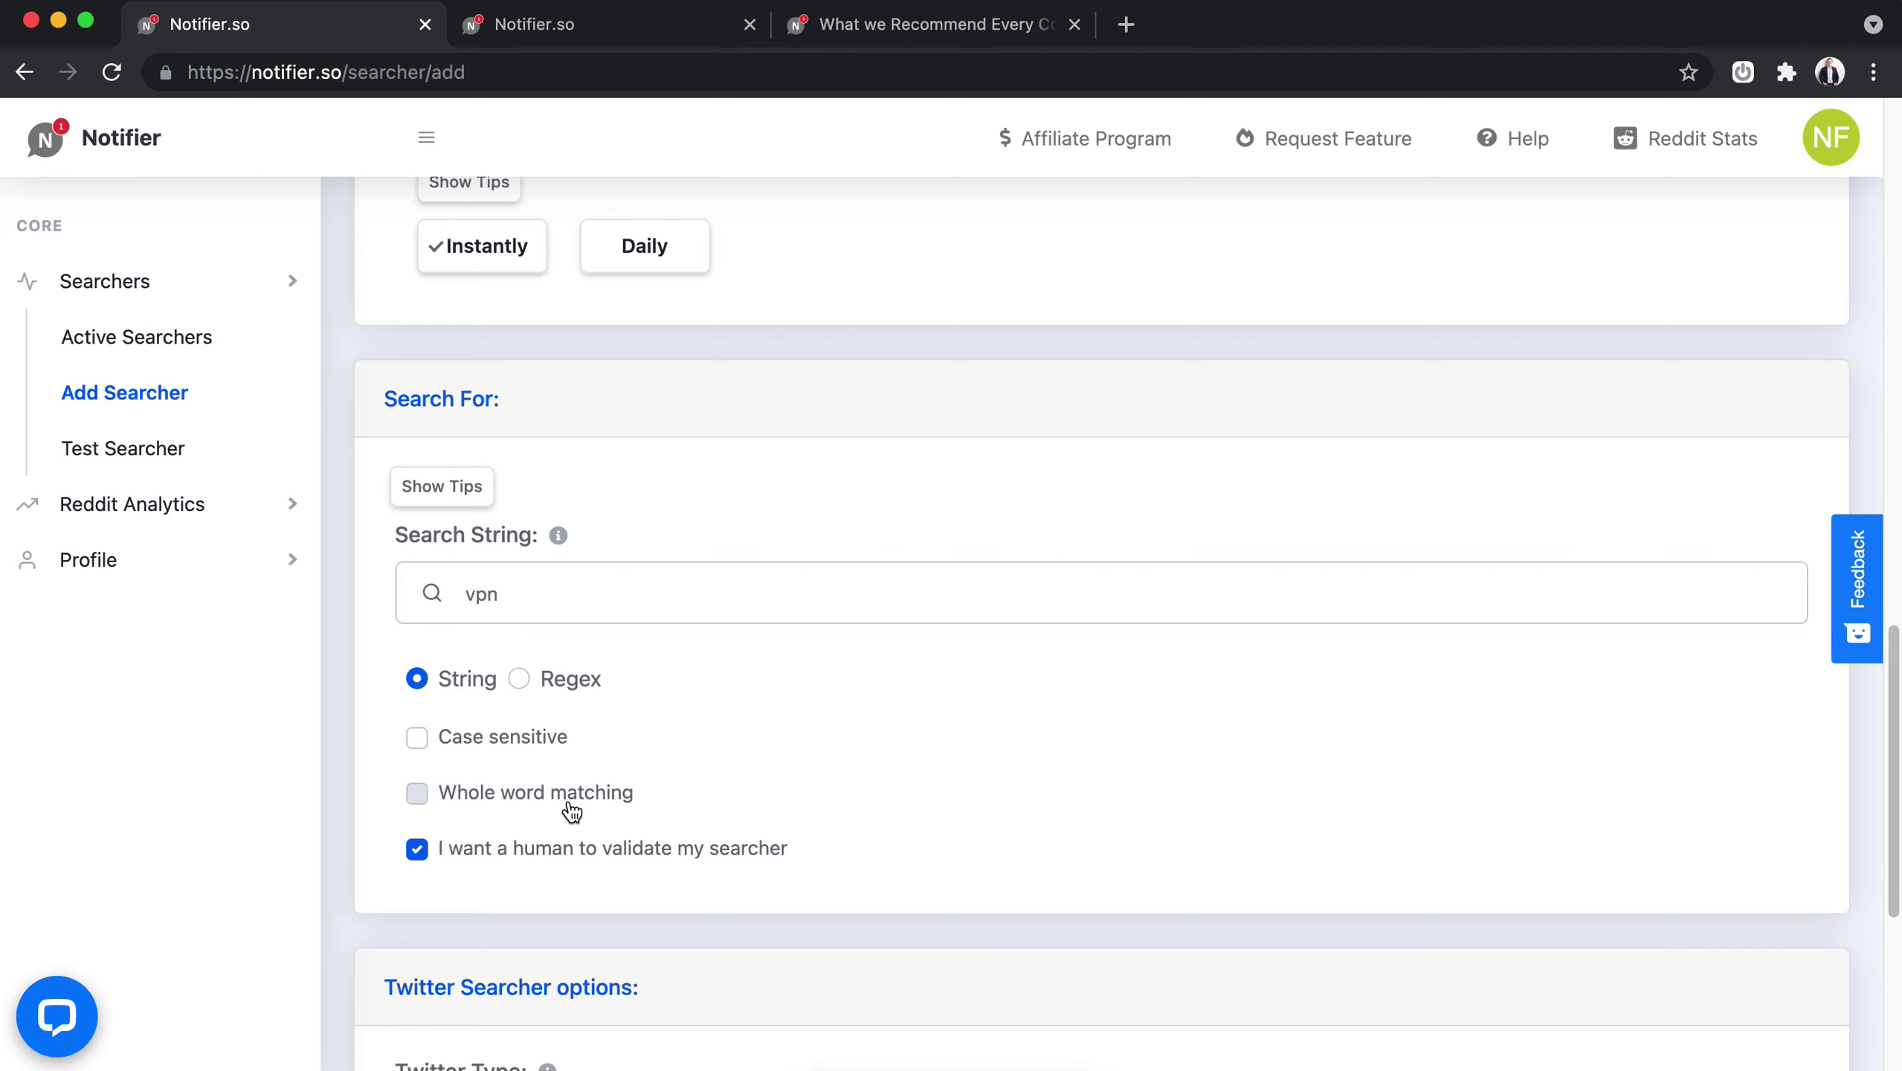
left_click(562, 607)
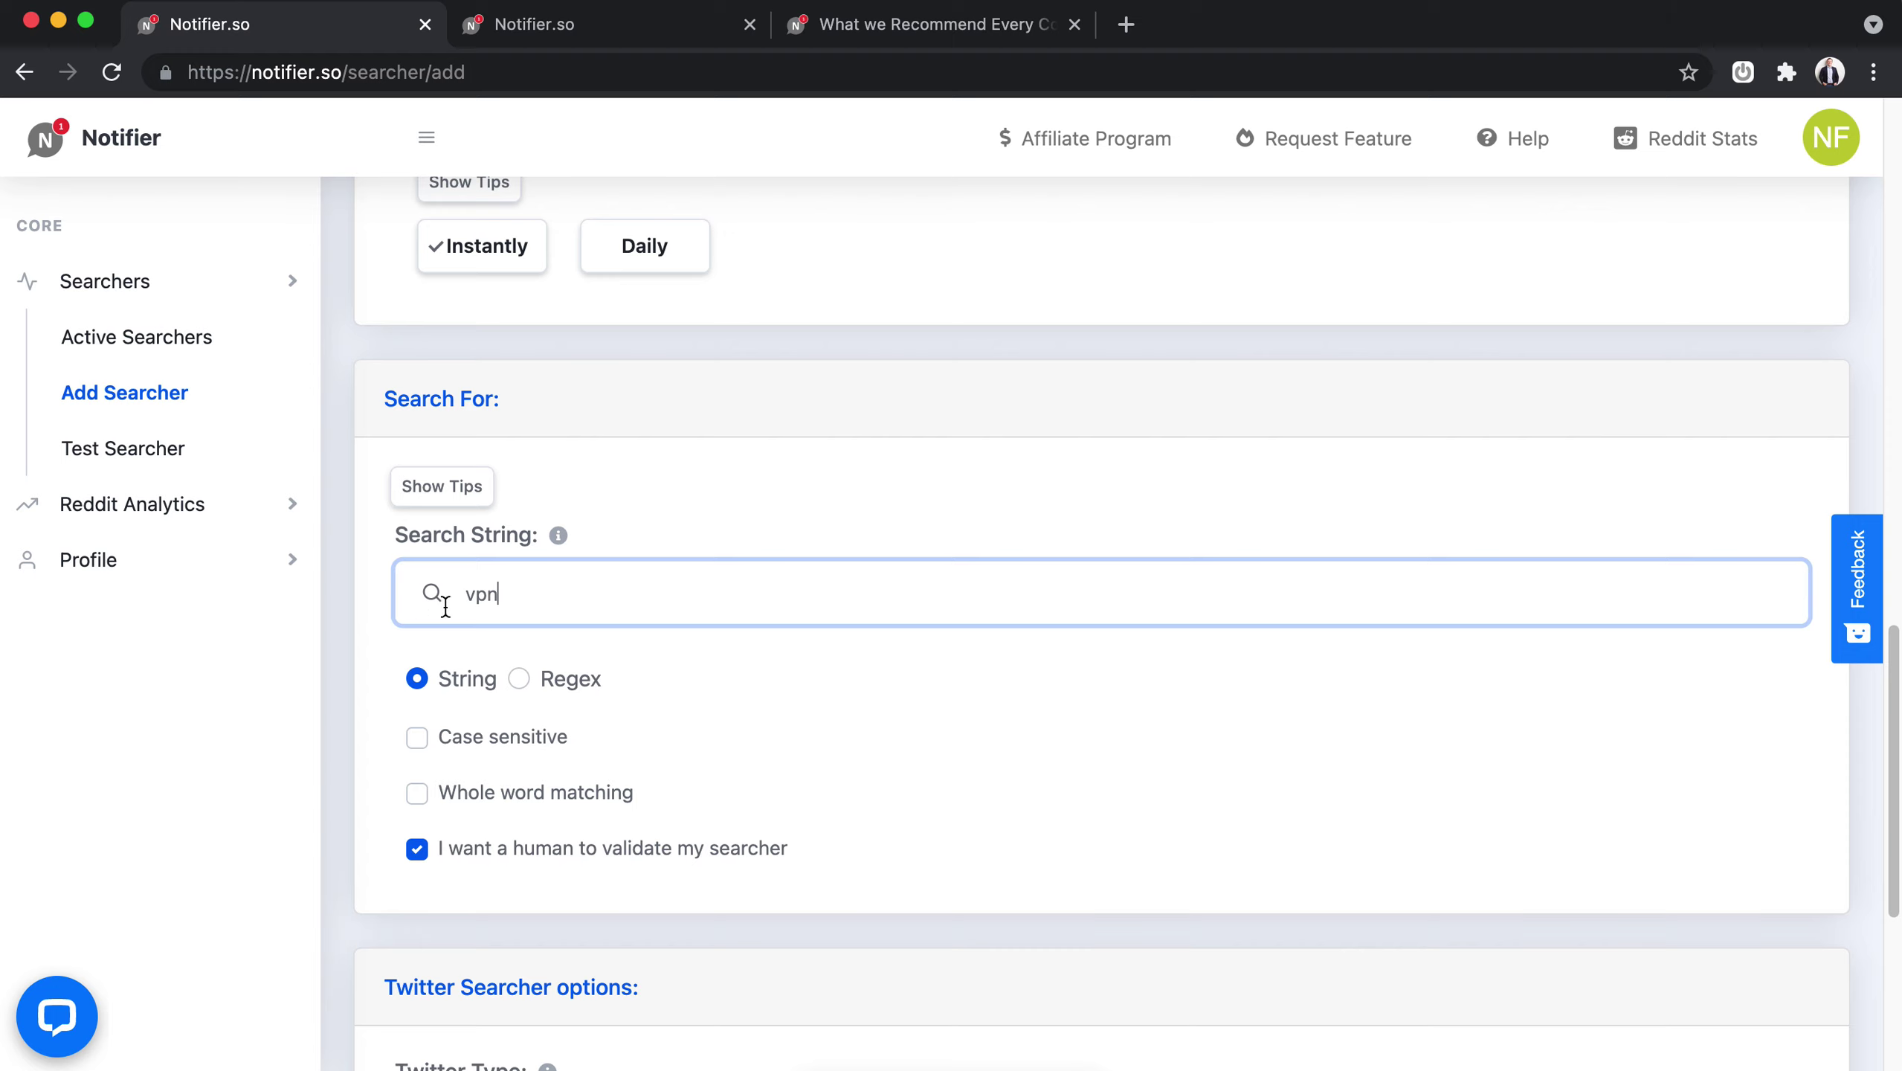
double_click(478, 597)
left_click(646, 606)
Keep Twitter type 'recent' and language 'any', then submit the vpn searcher.
scroll(657, 849, "down", 5)
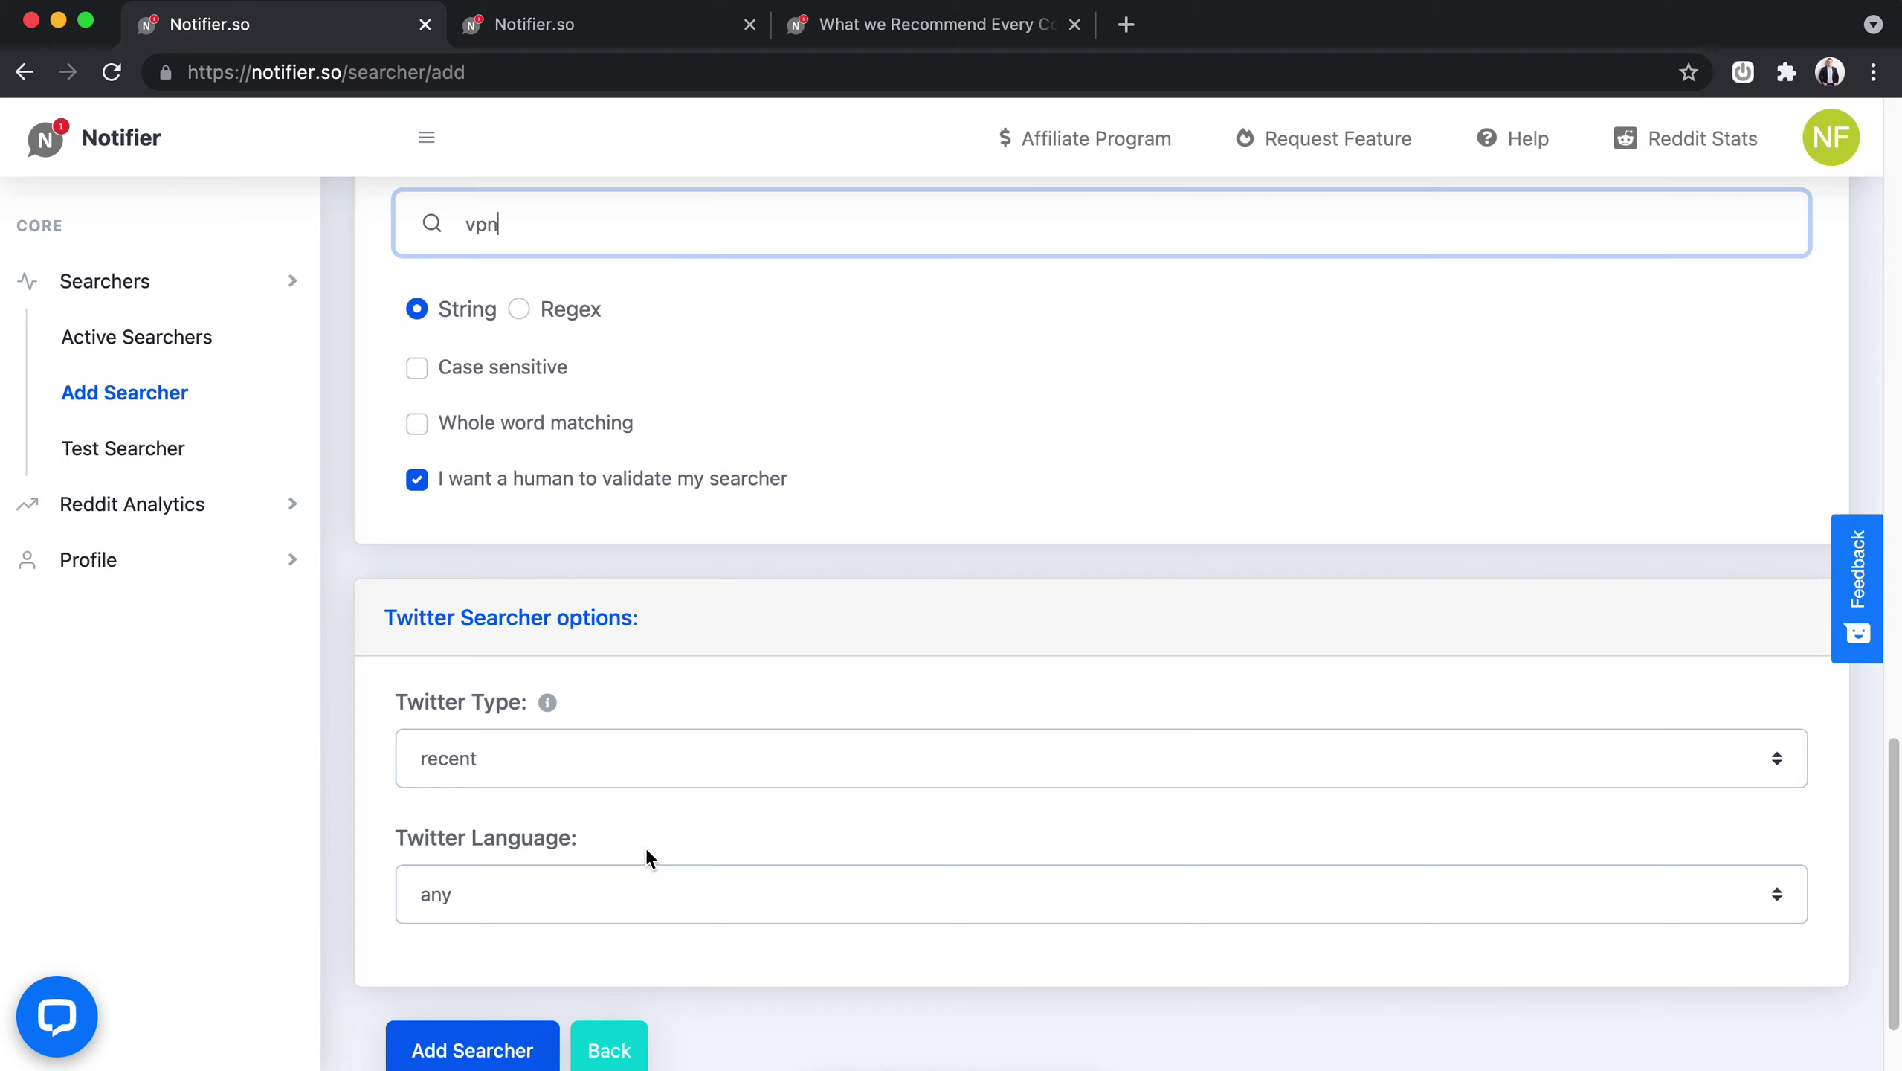
left_click(652, 773)
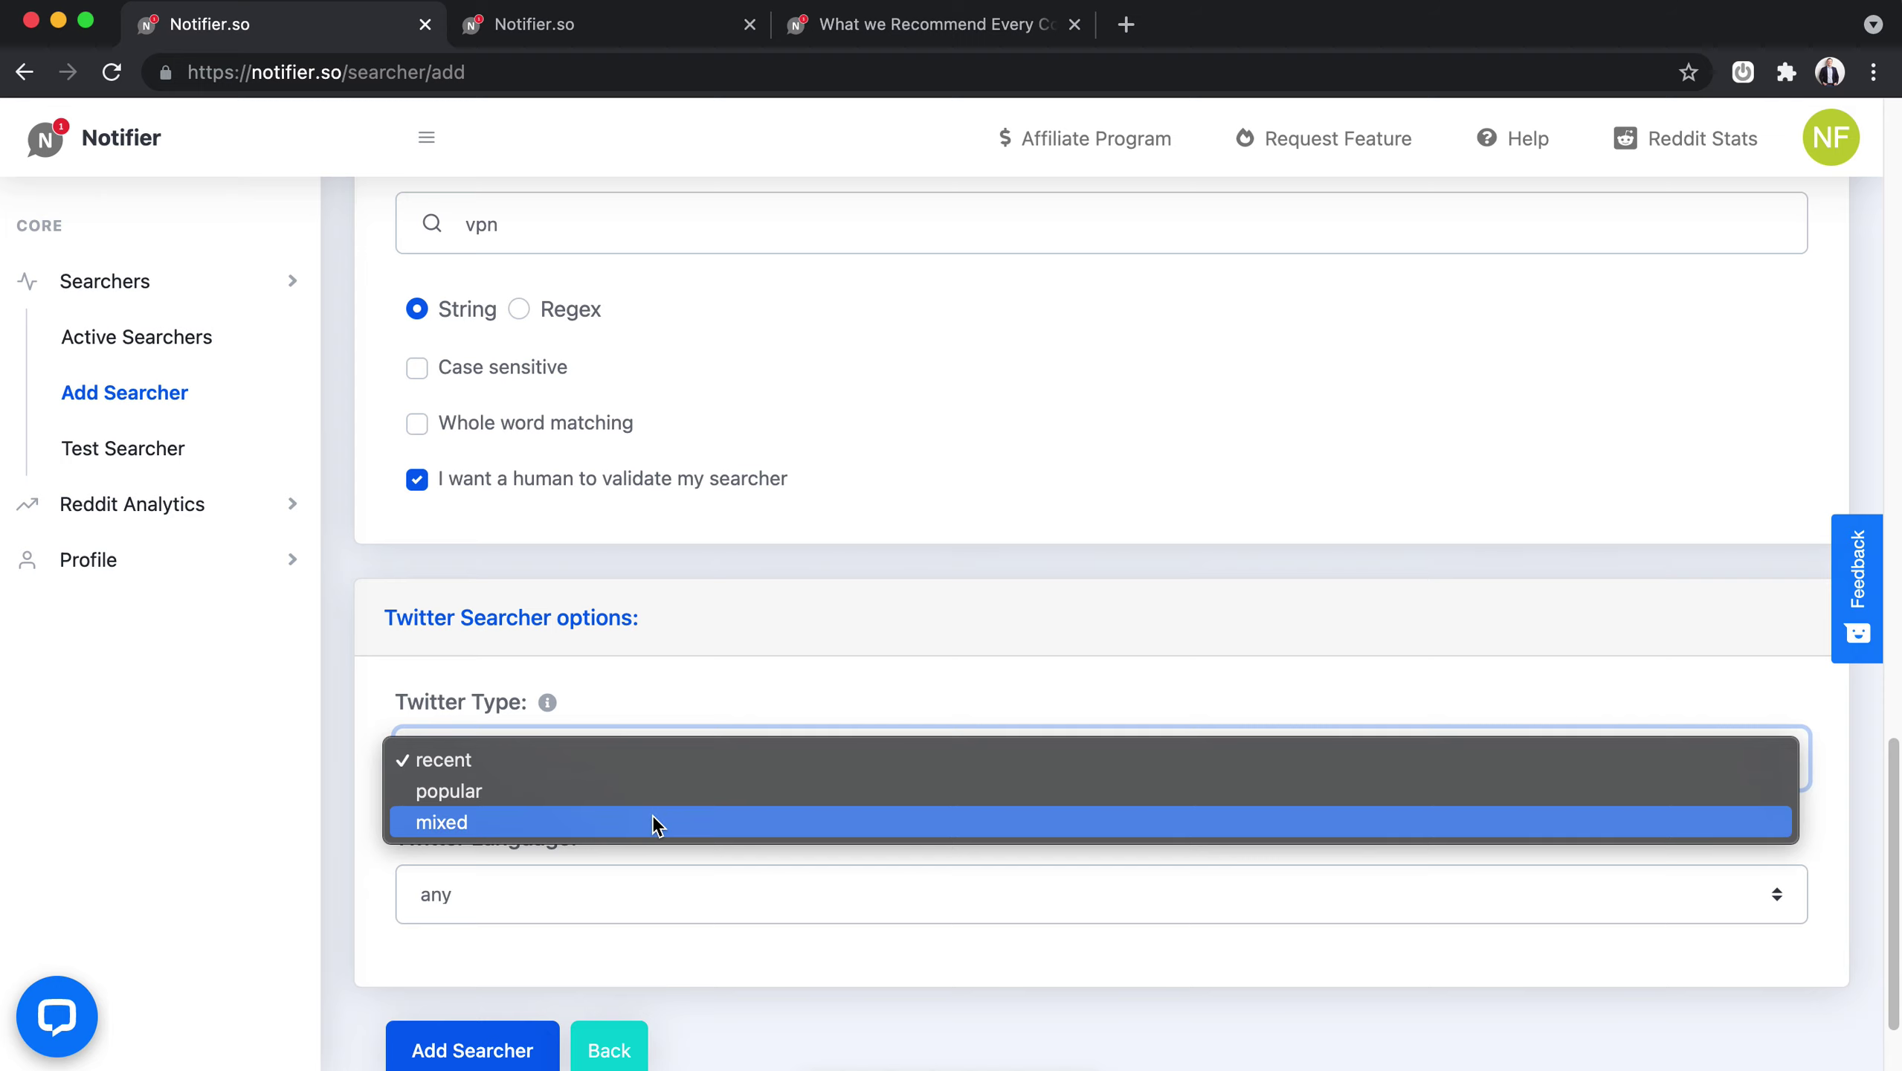
left_click(643, 761)
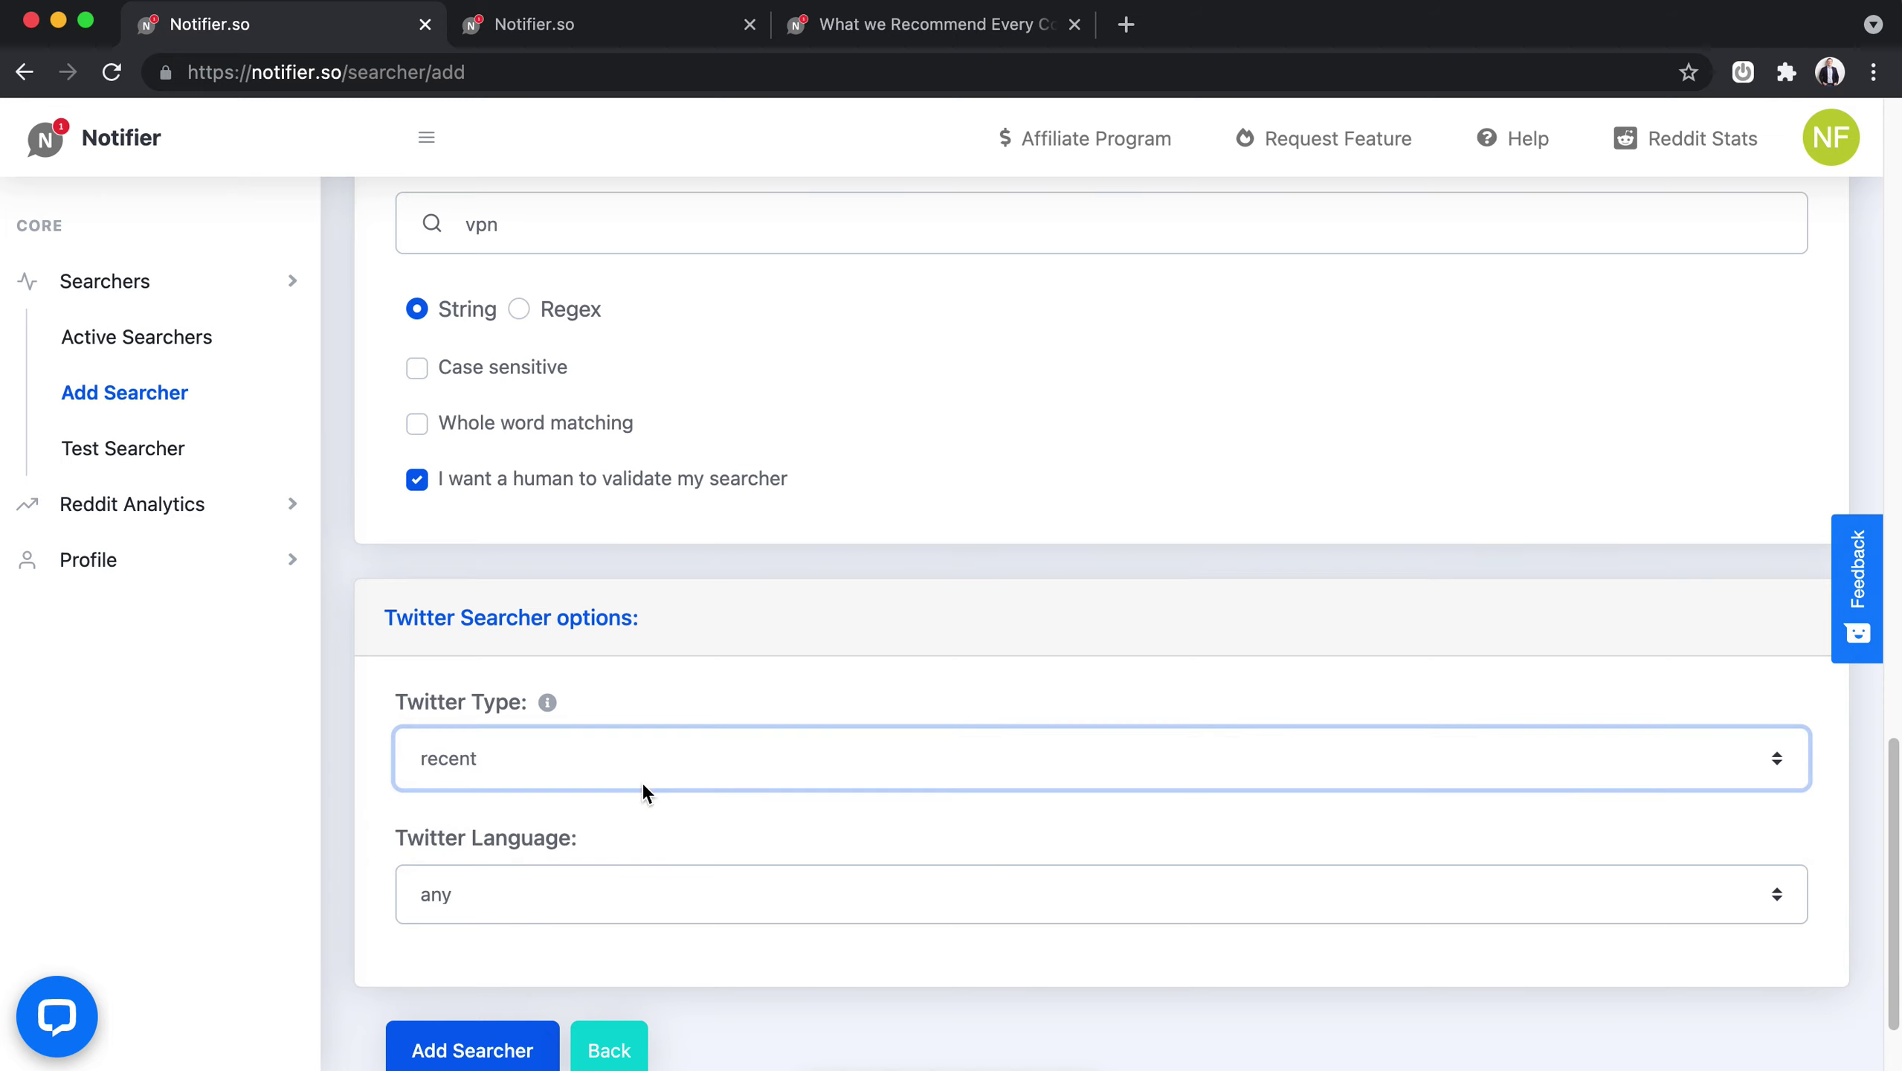
left_click(652, 892)
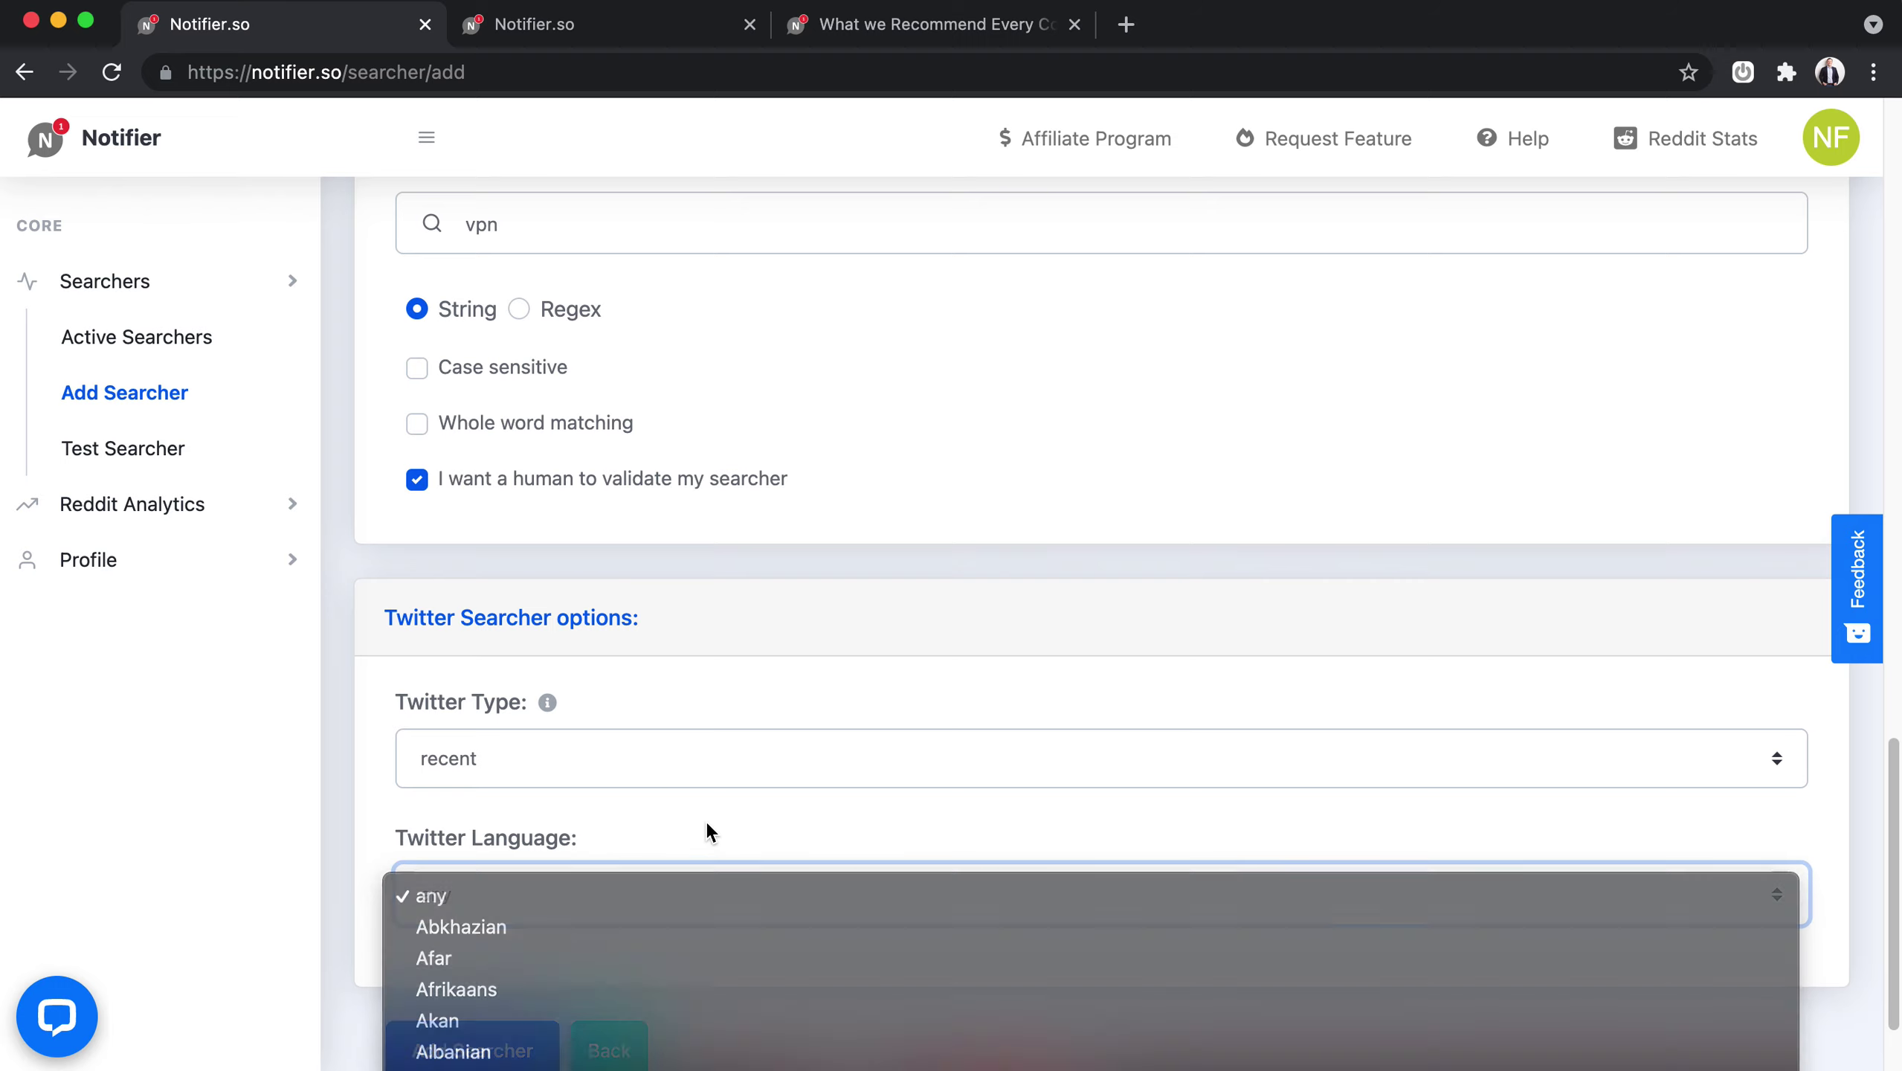
left_click(705, 818)
scroll(669, 885, "down", 1)
scroll(637, 908, "down", 1)
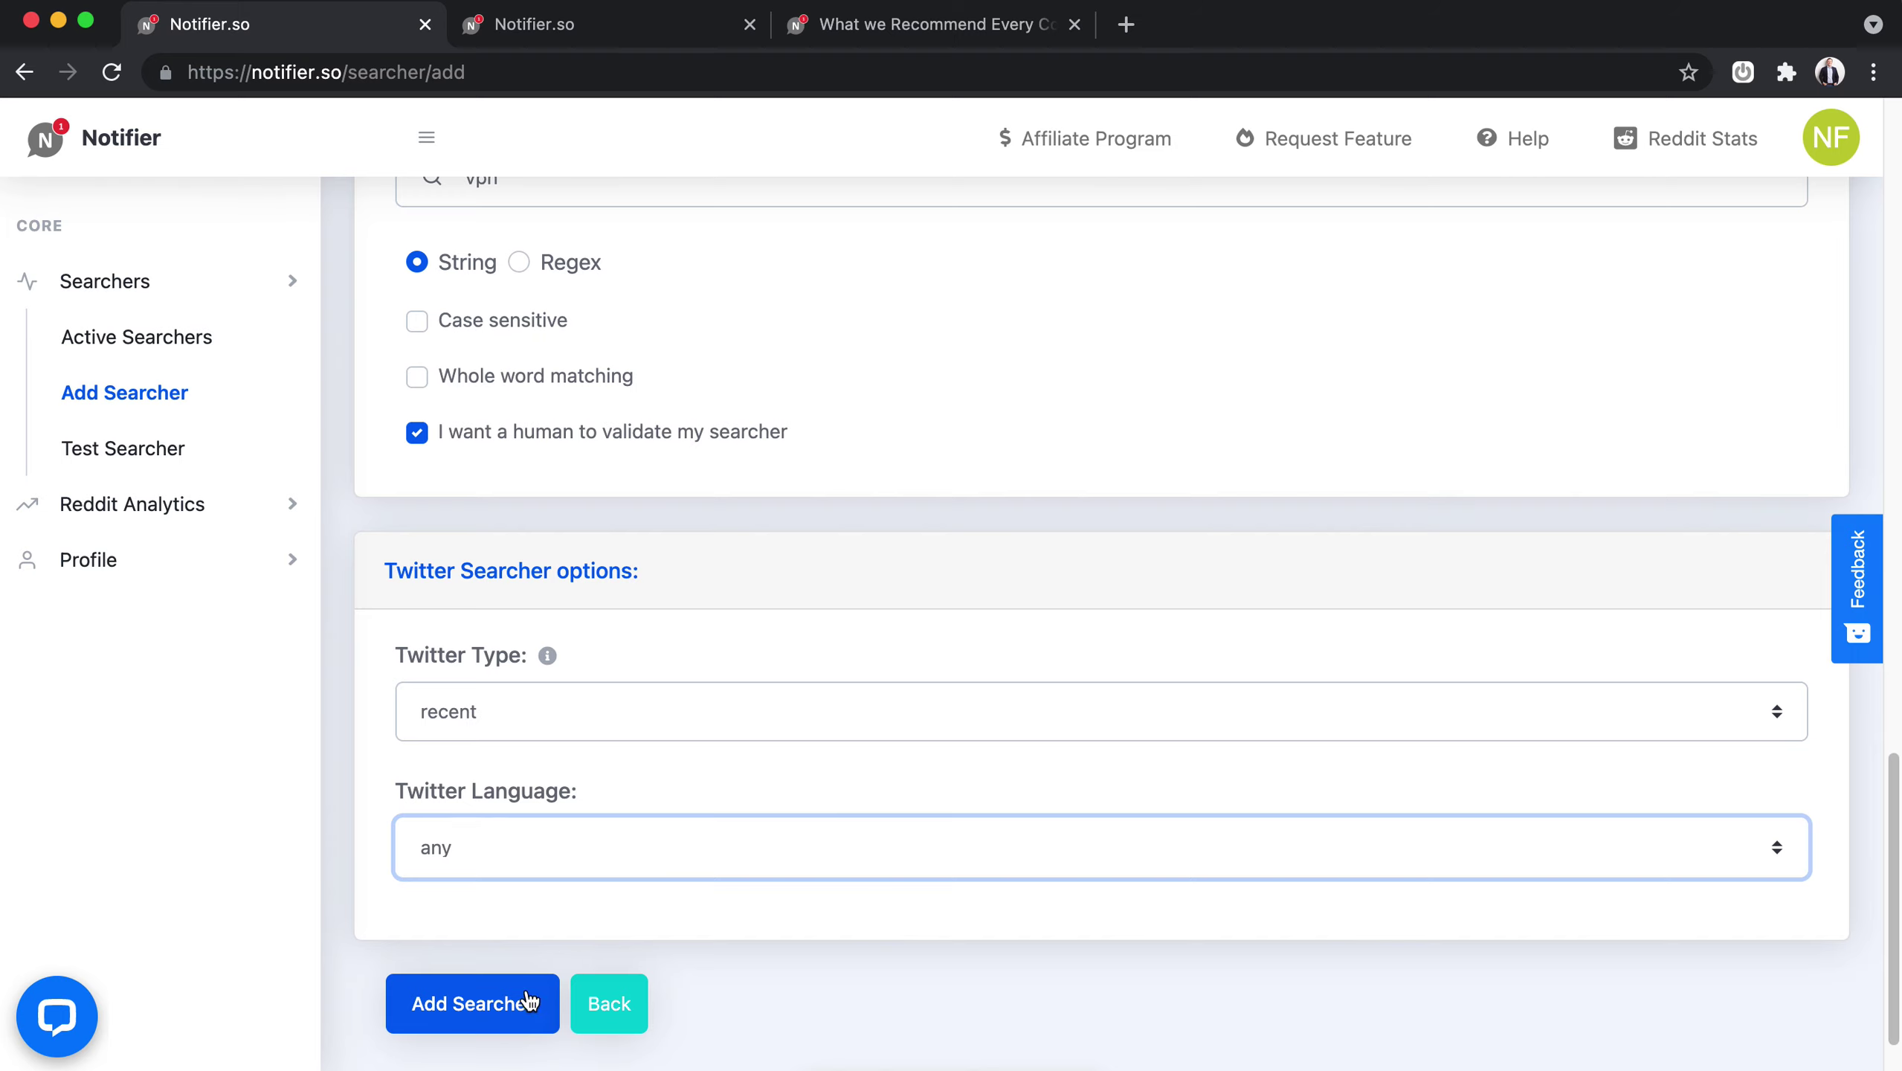
left_click(446, 1032)
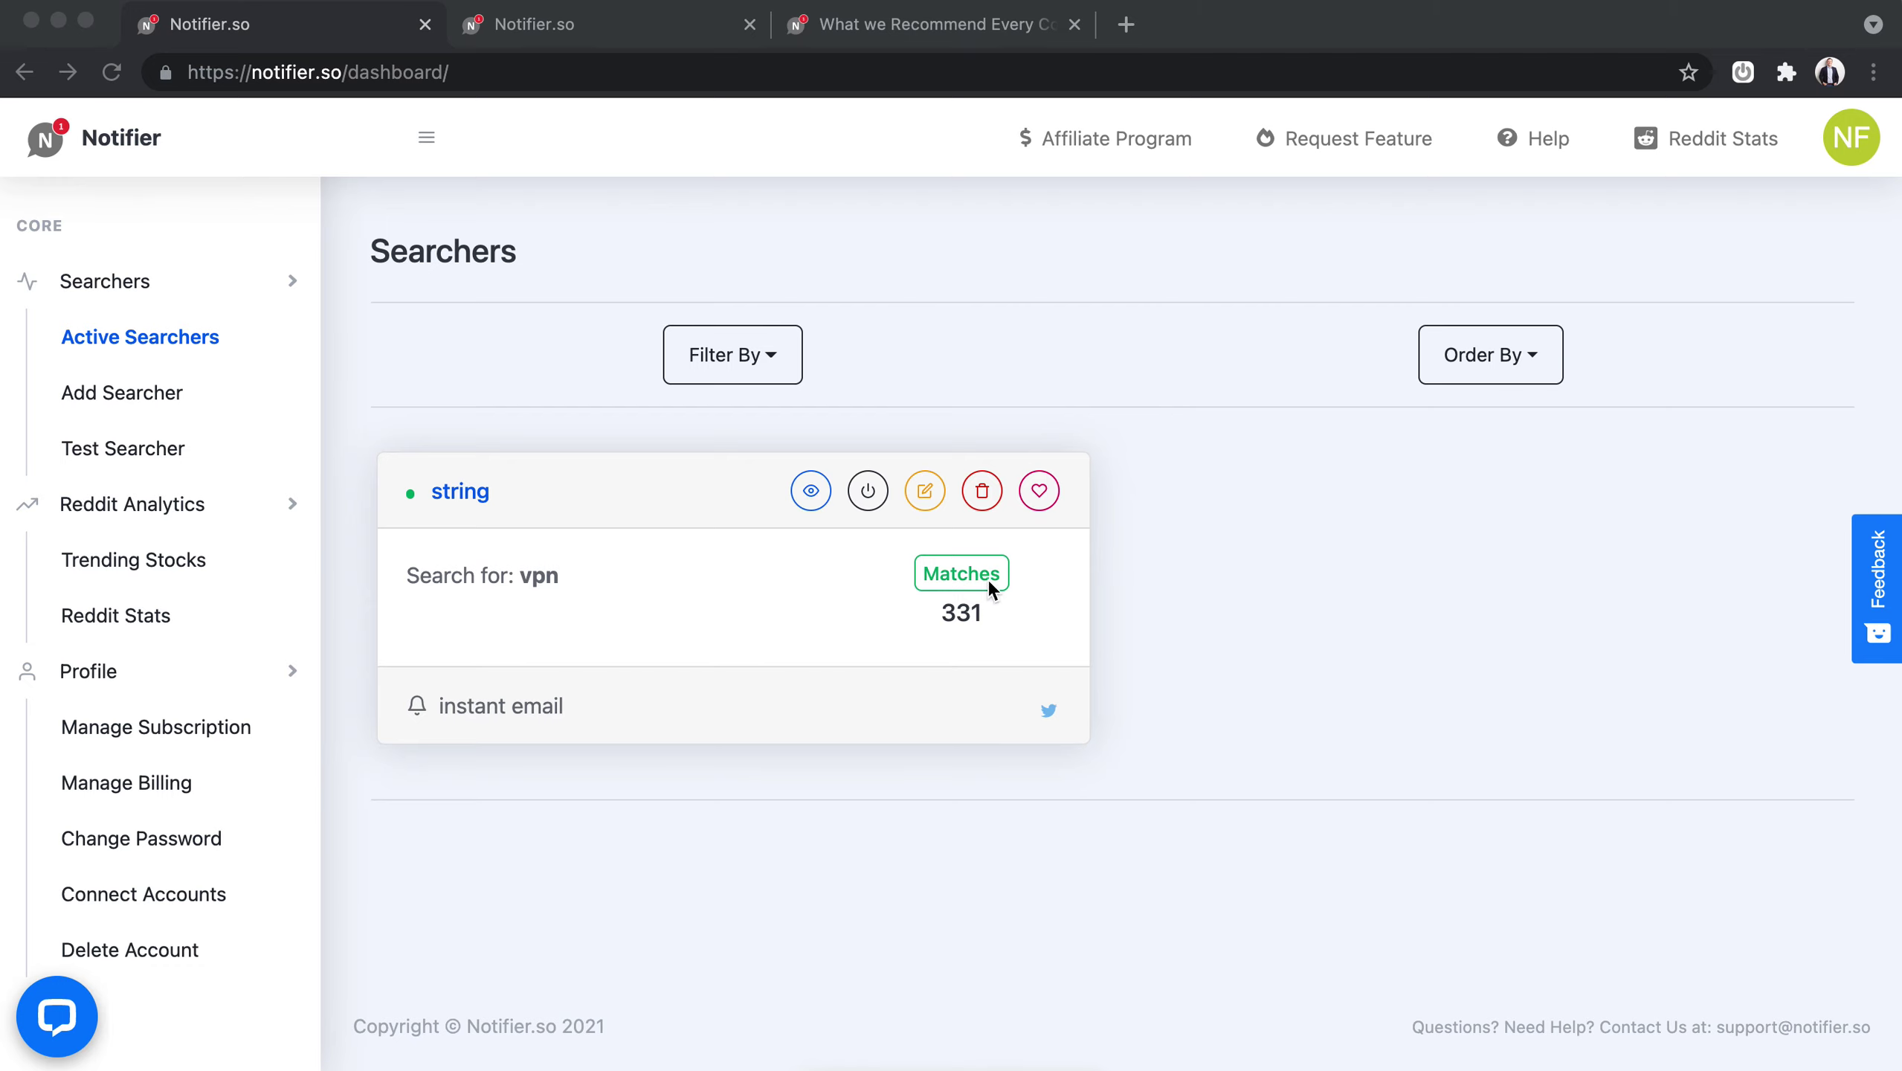
Check the vpn searcher card on Active Searchers showing 331 Twitter matches.
left_click(810, 502)
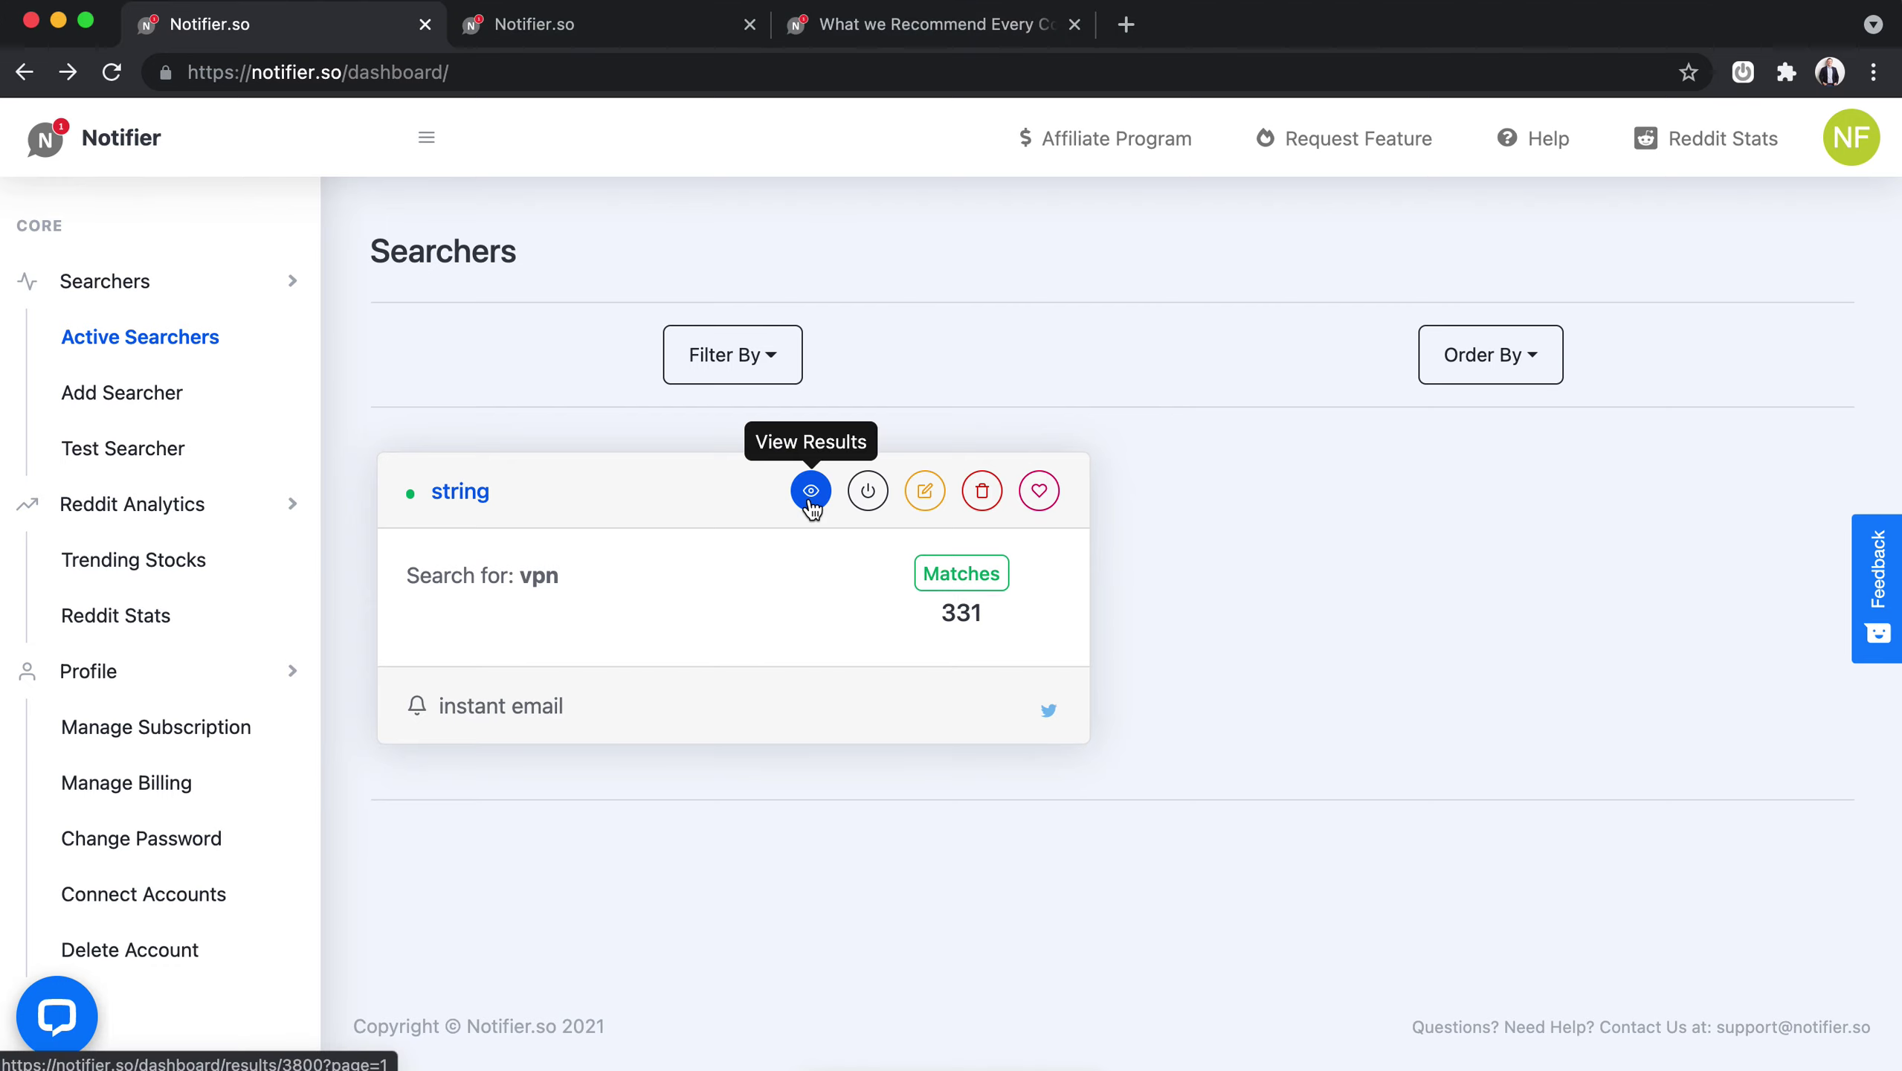
Open the vpn searcher's results, keeping vpn selected in the Searcher Results dropdown.
left_click(812, 497)
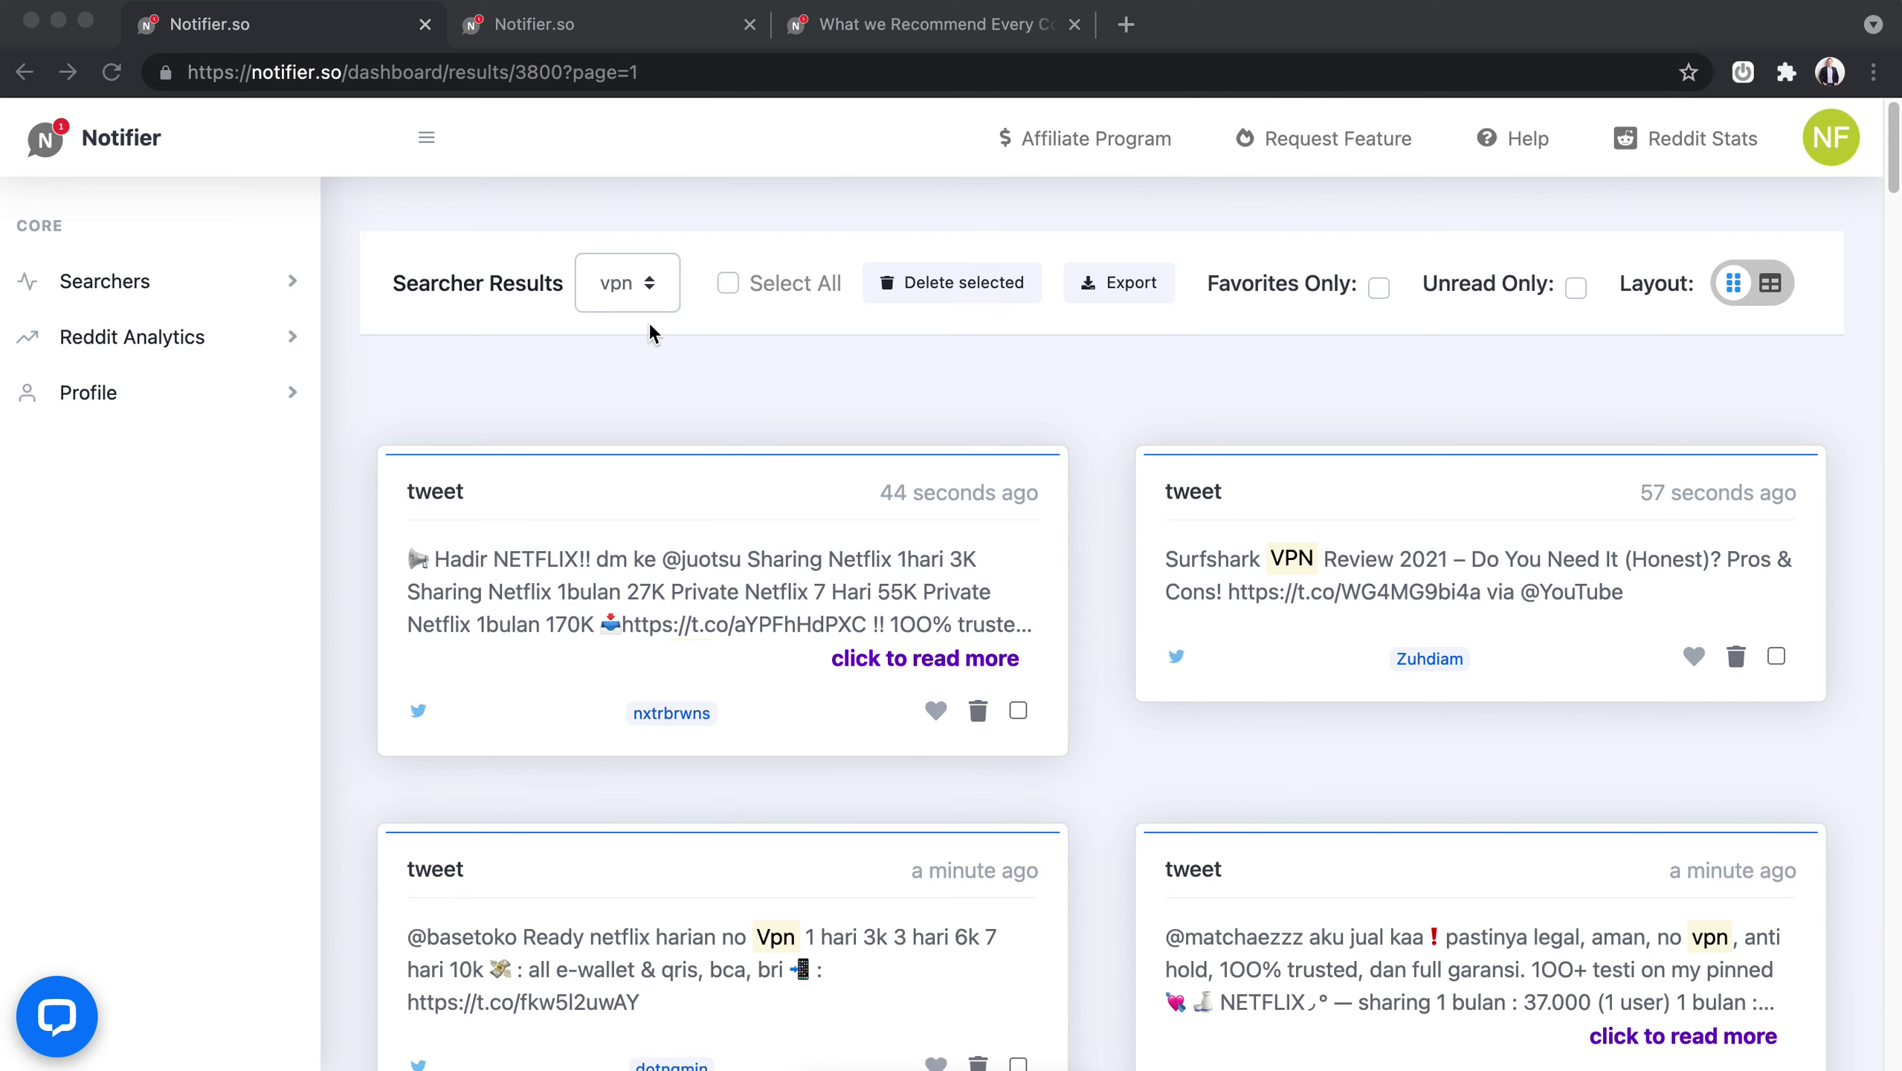
left_click(633, 296)
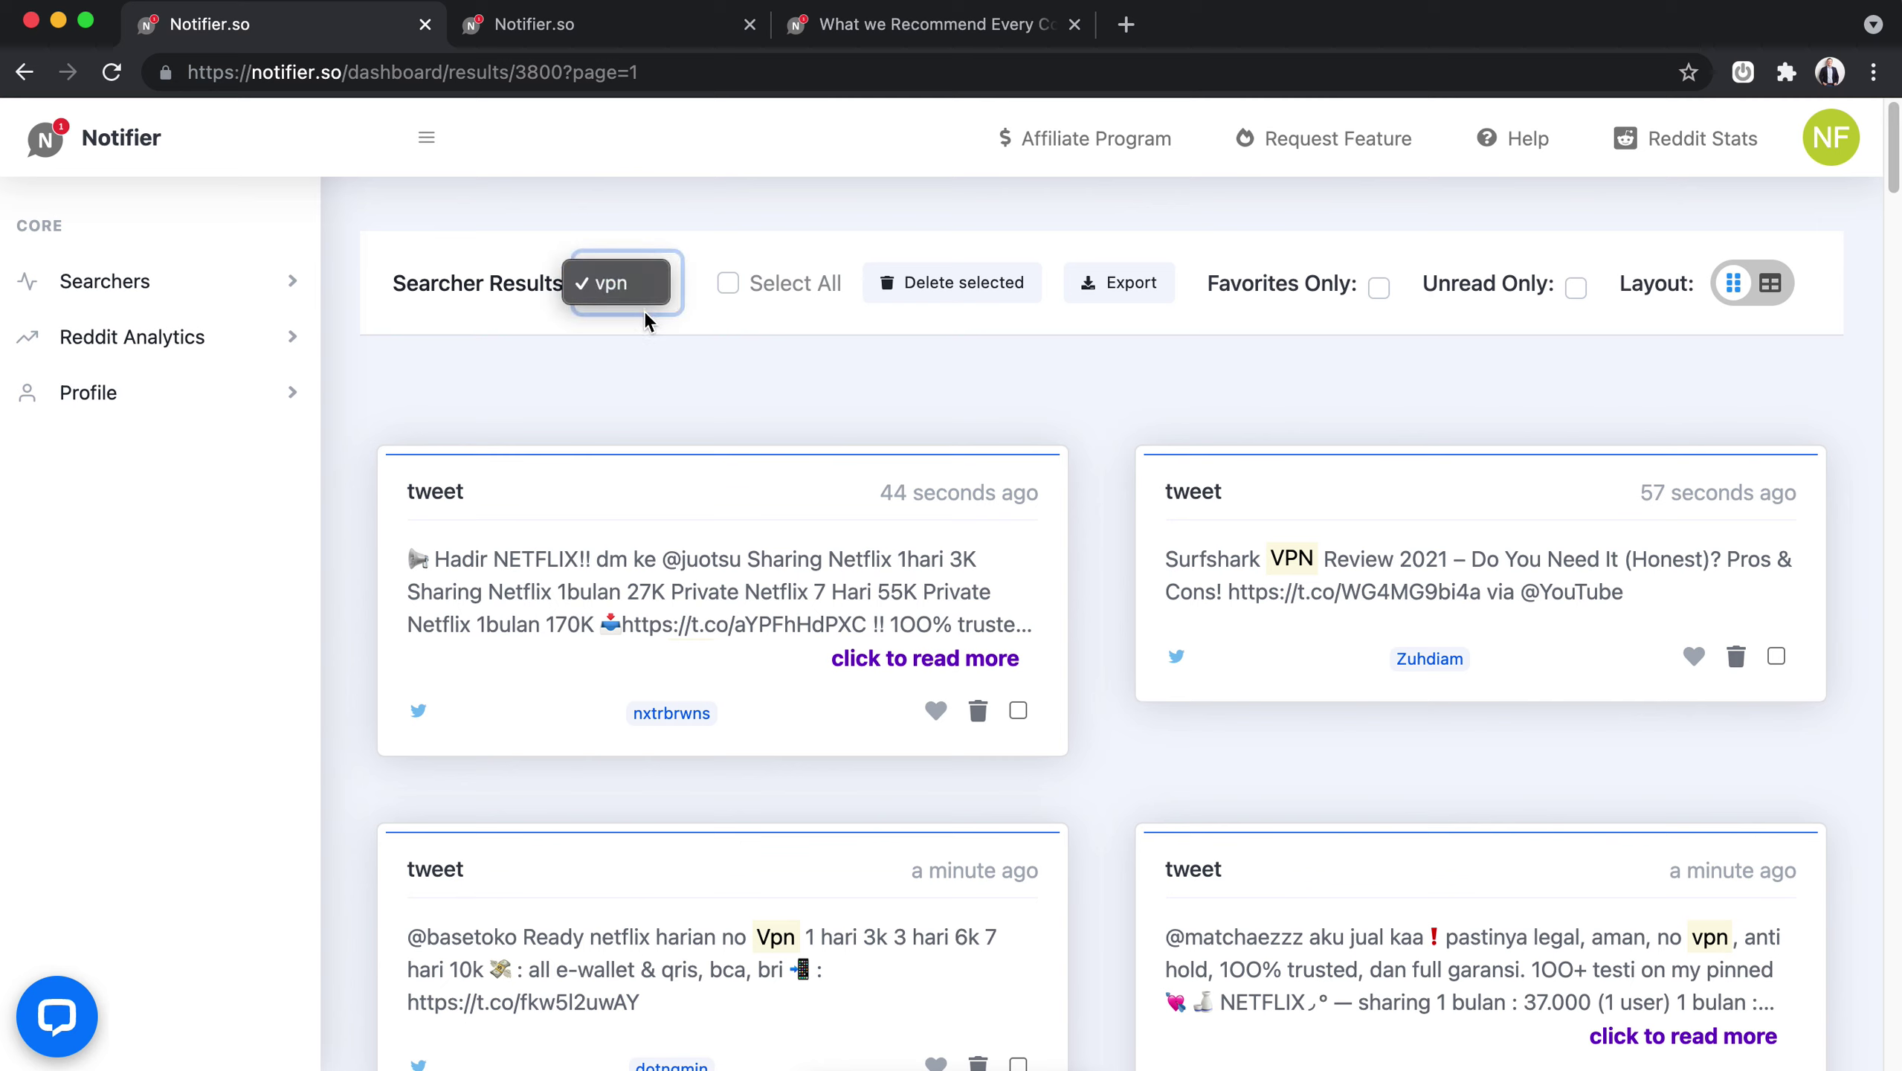
left_click(649, 336)
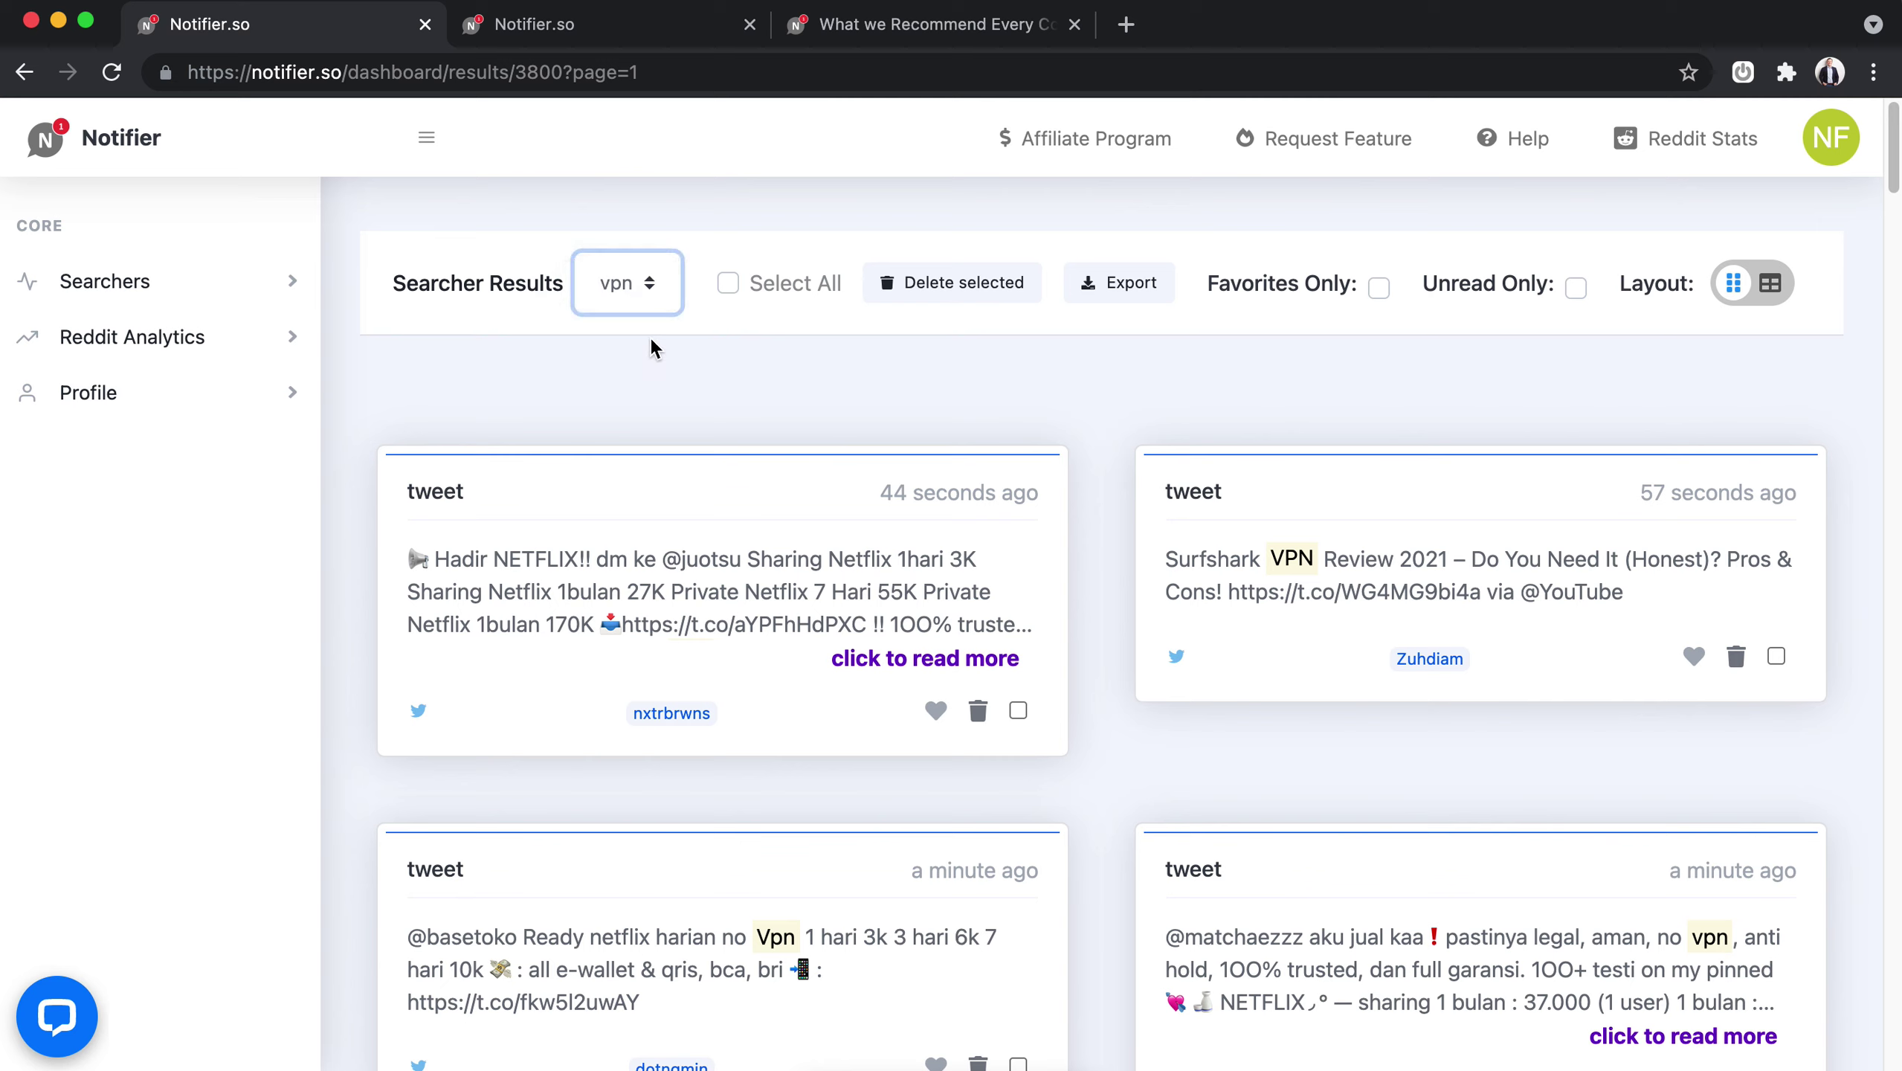
left_click(642, 304)
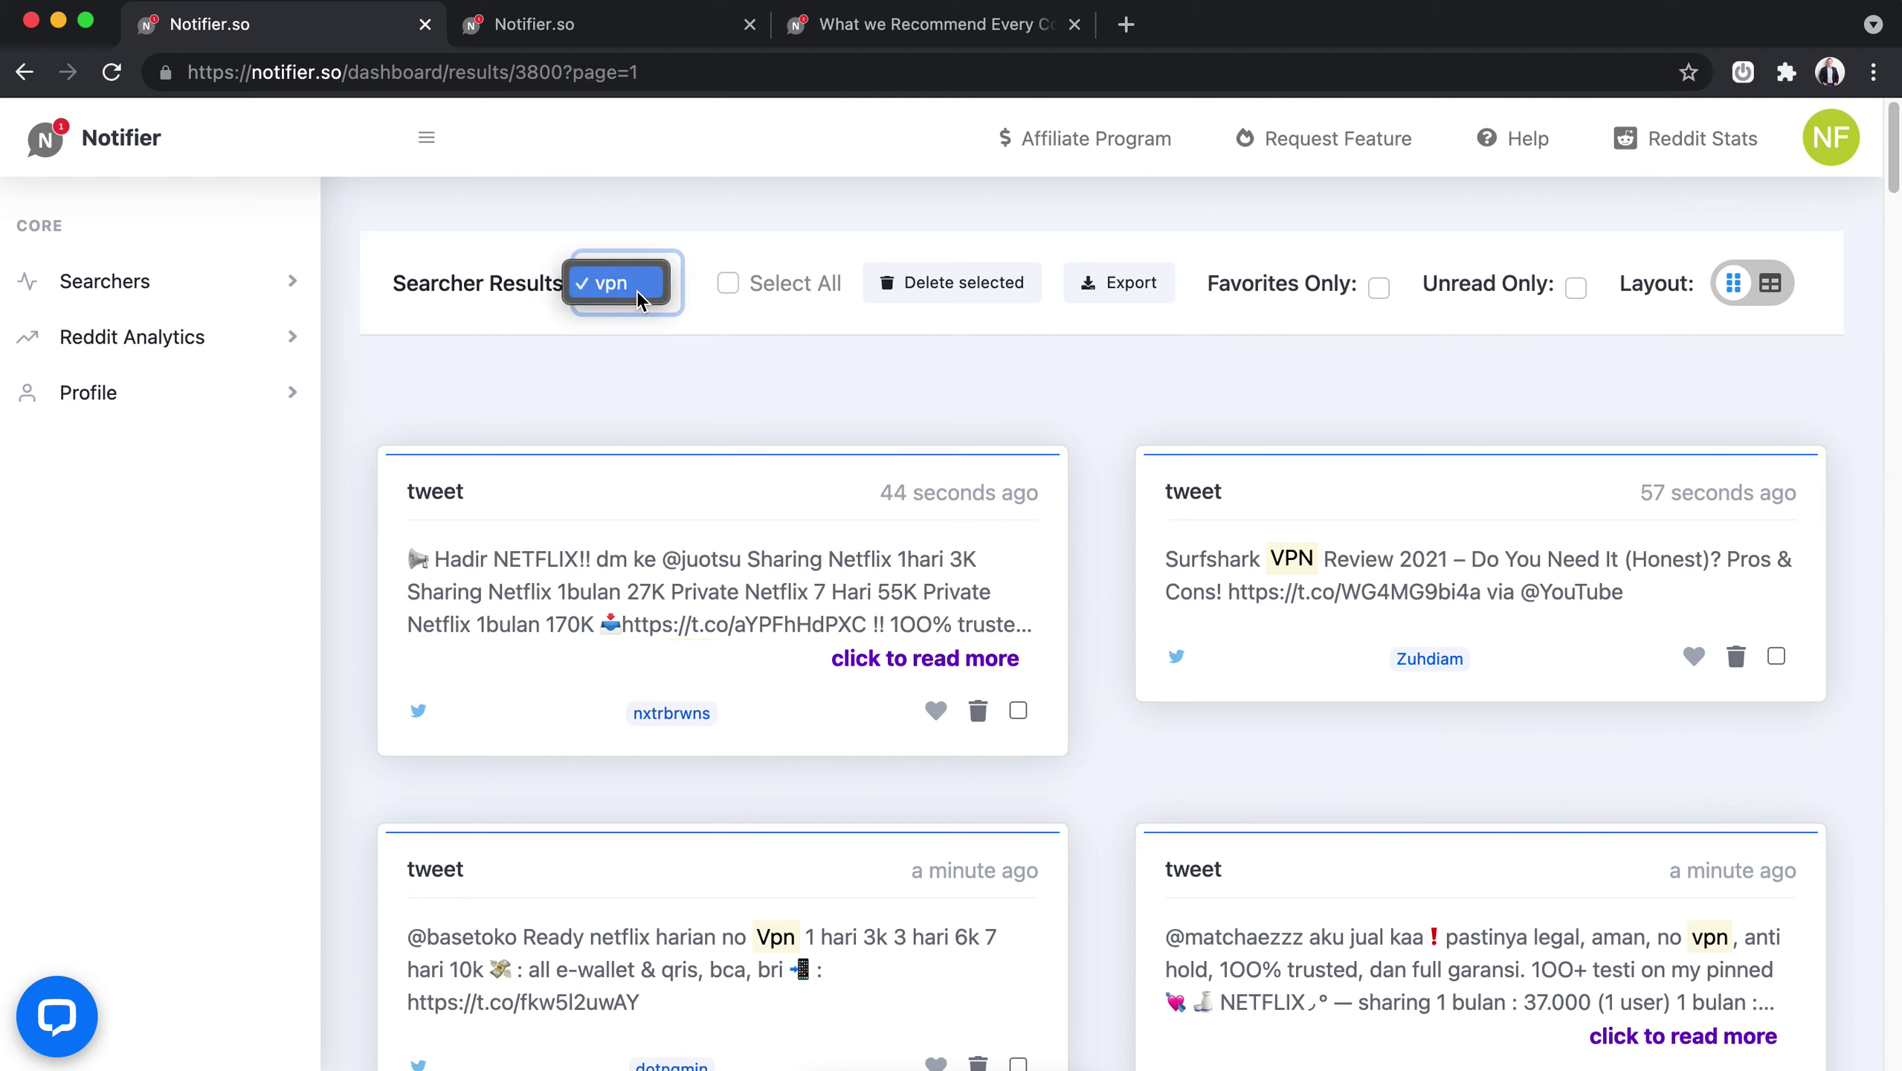
left_click(714, 382)
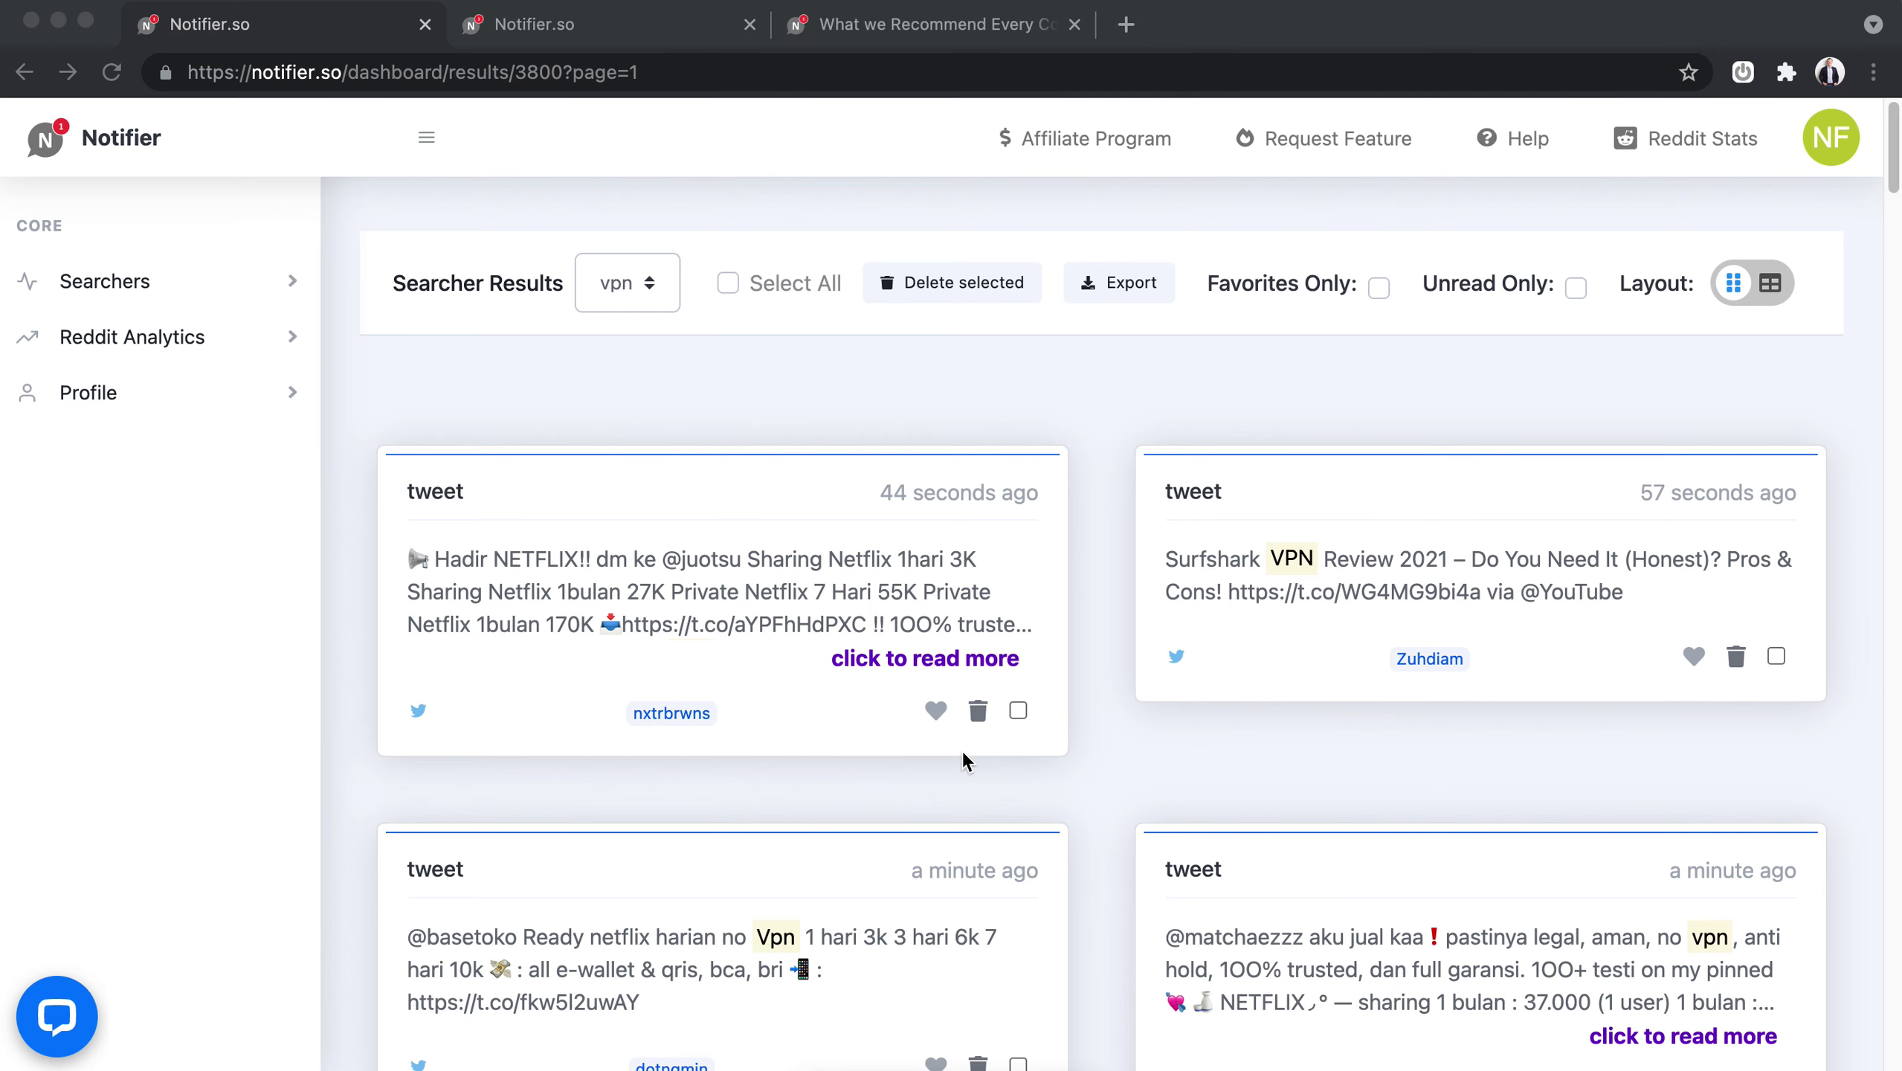
Open the first result's Netflix-sharing tweet on Twitter, then return to the Notifier results.
key("super+Tab")
scroll(805, 752, "down", 2)
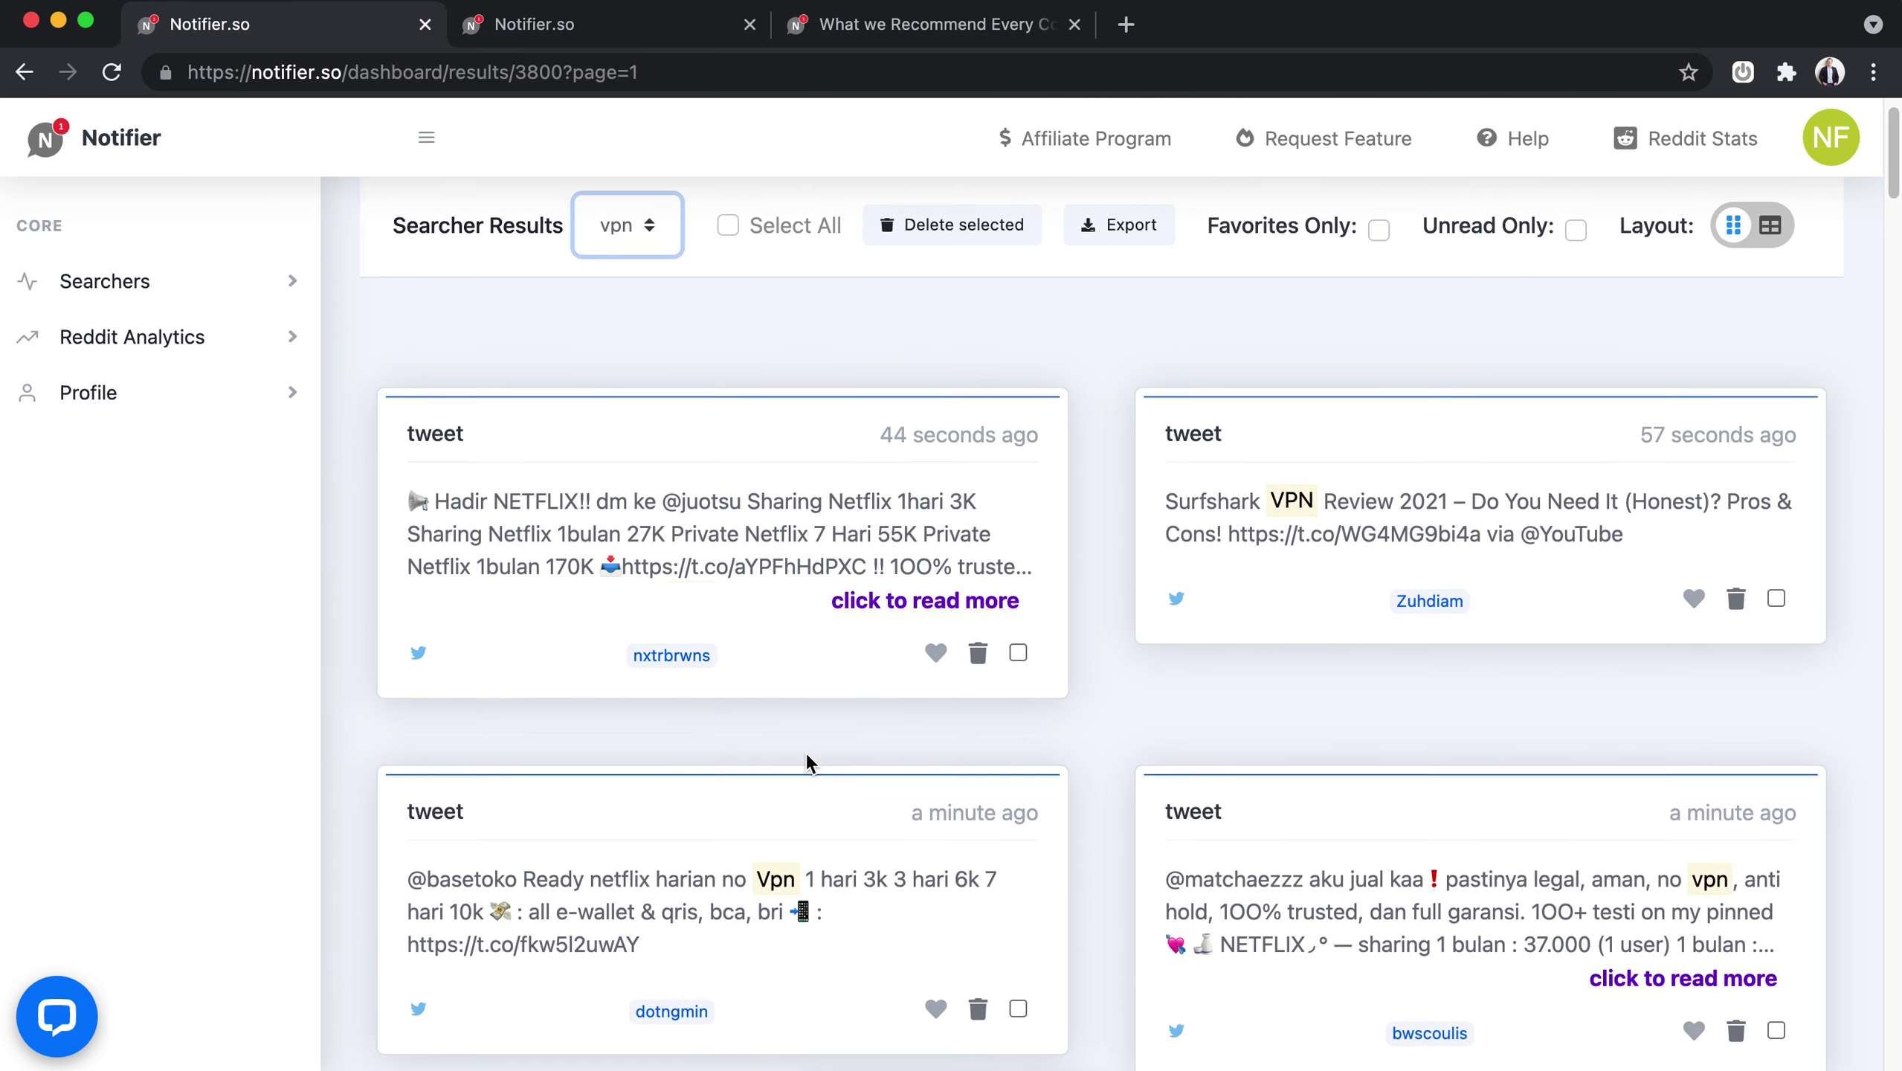
scroll(804, 751, "up", 1)
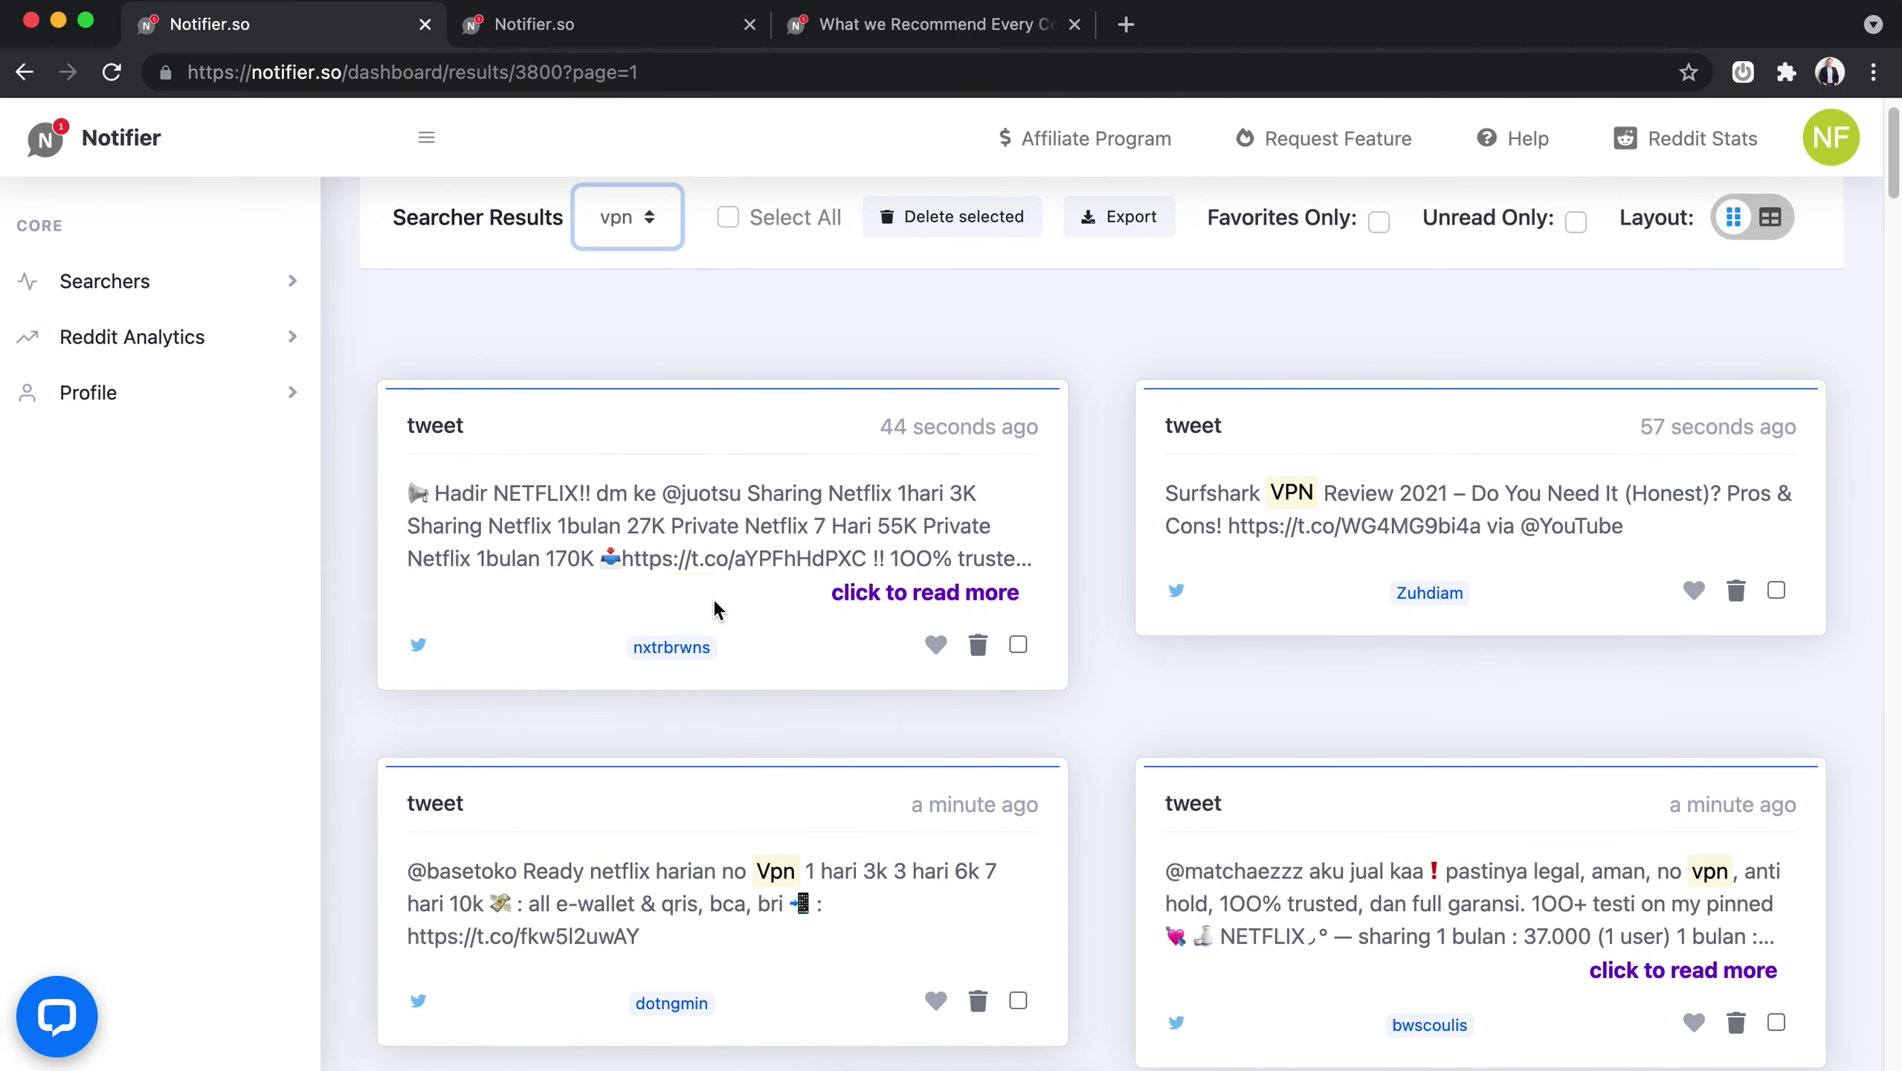
scroll(711, 601, "up", 1)
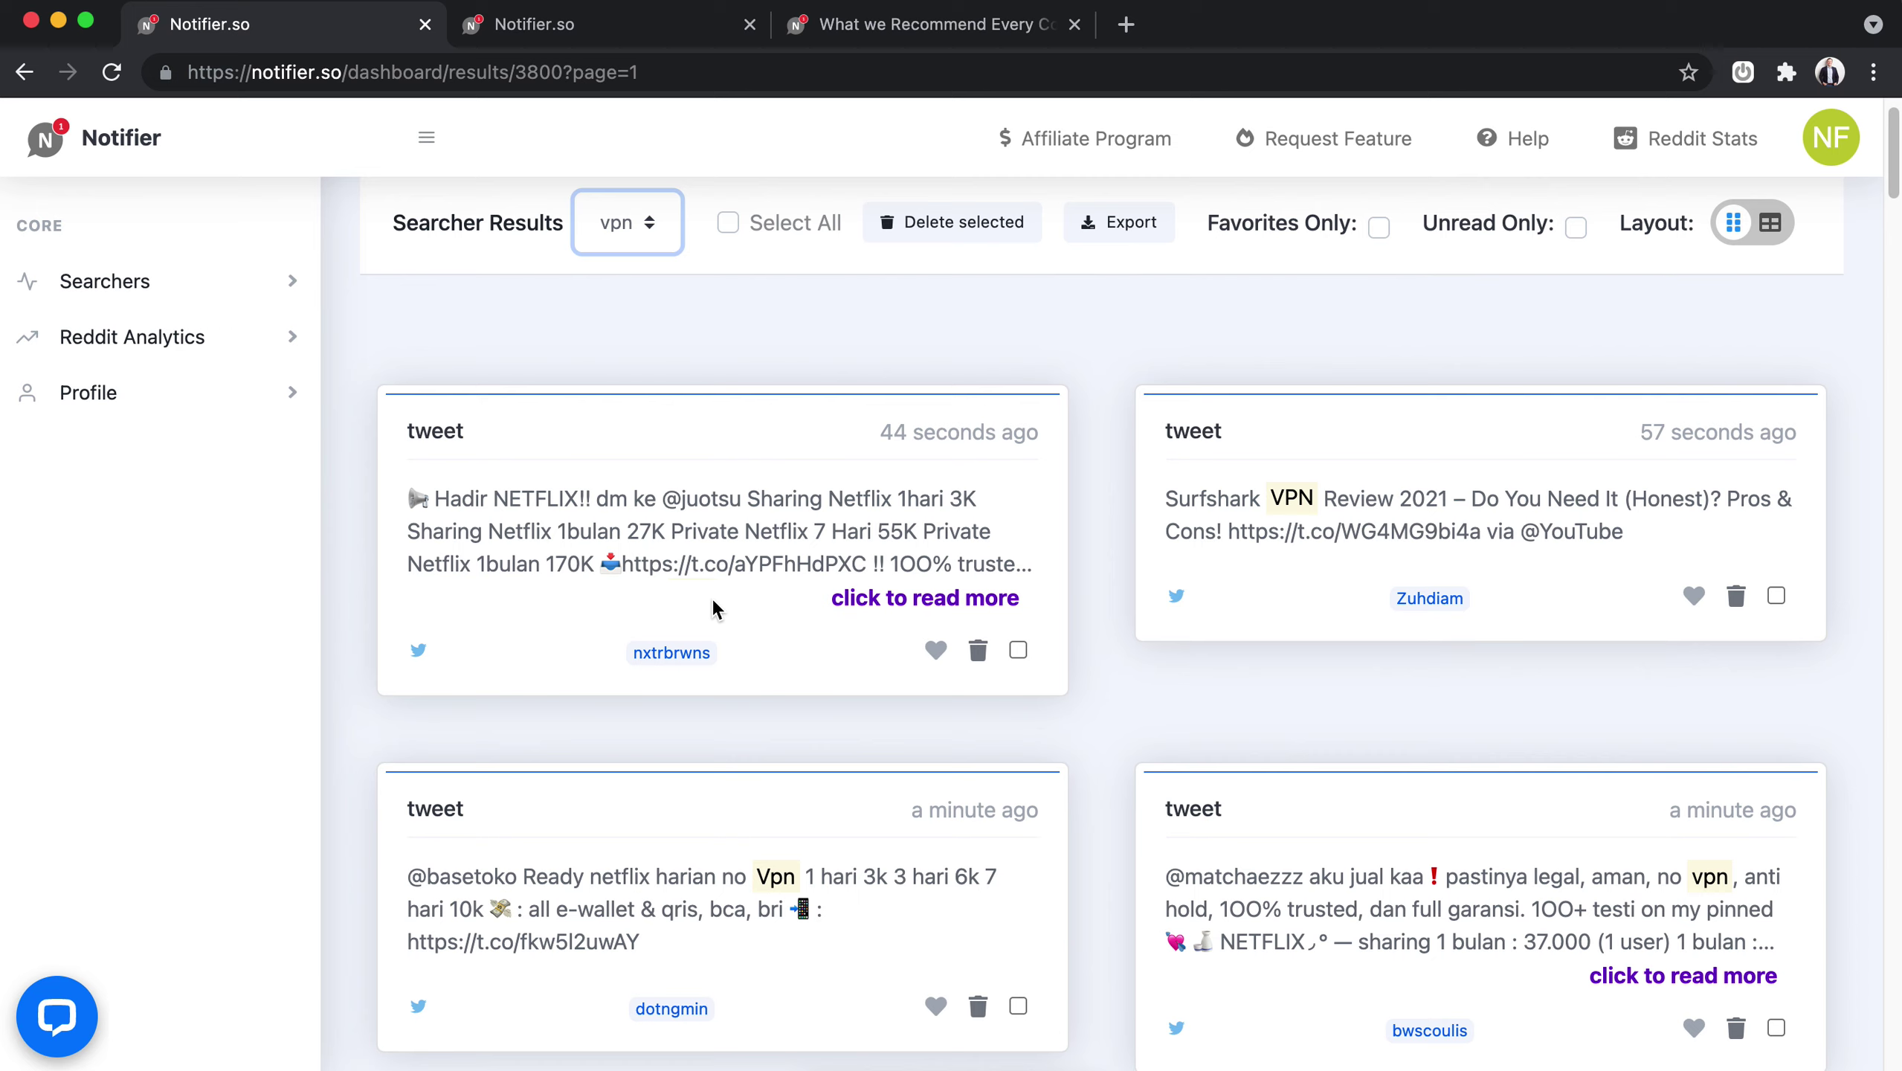
left_click(613, 461)
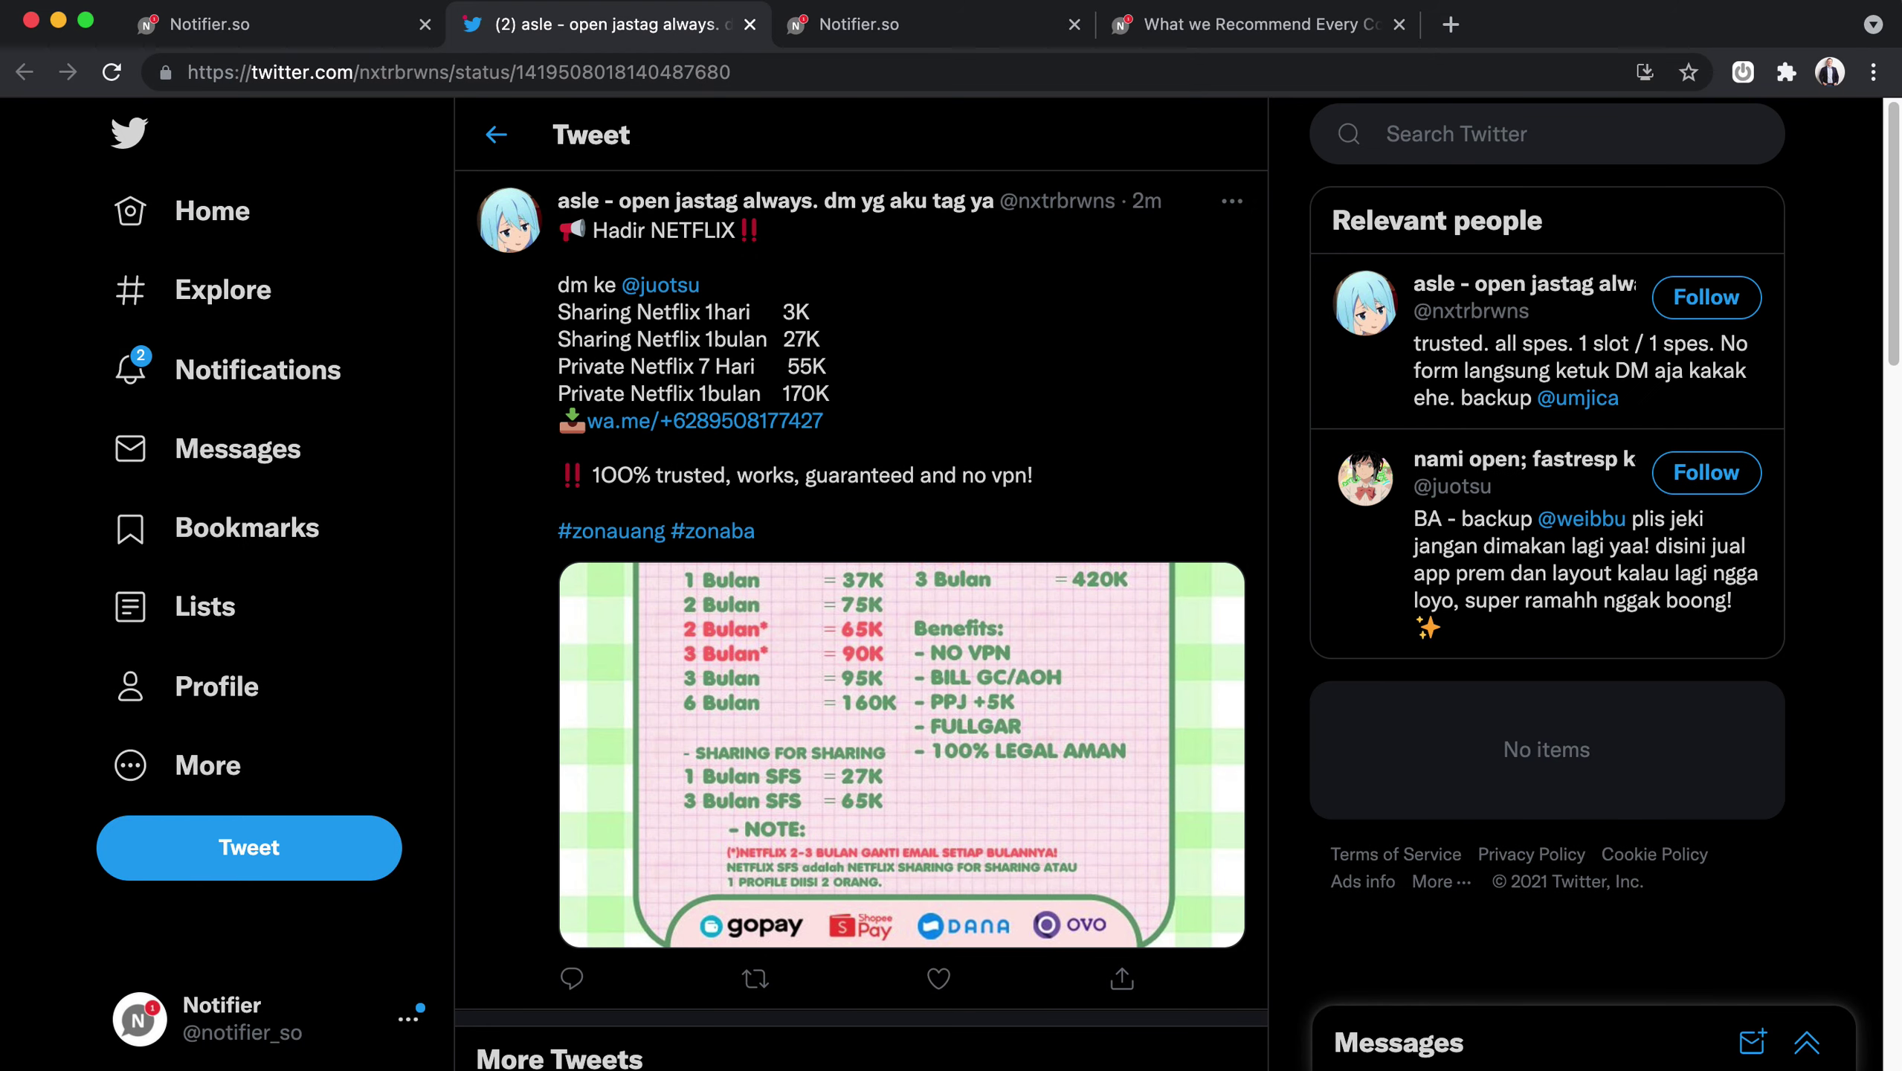
left_click(257, 26)
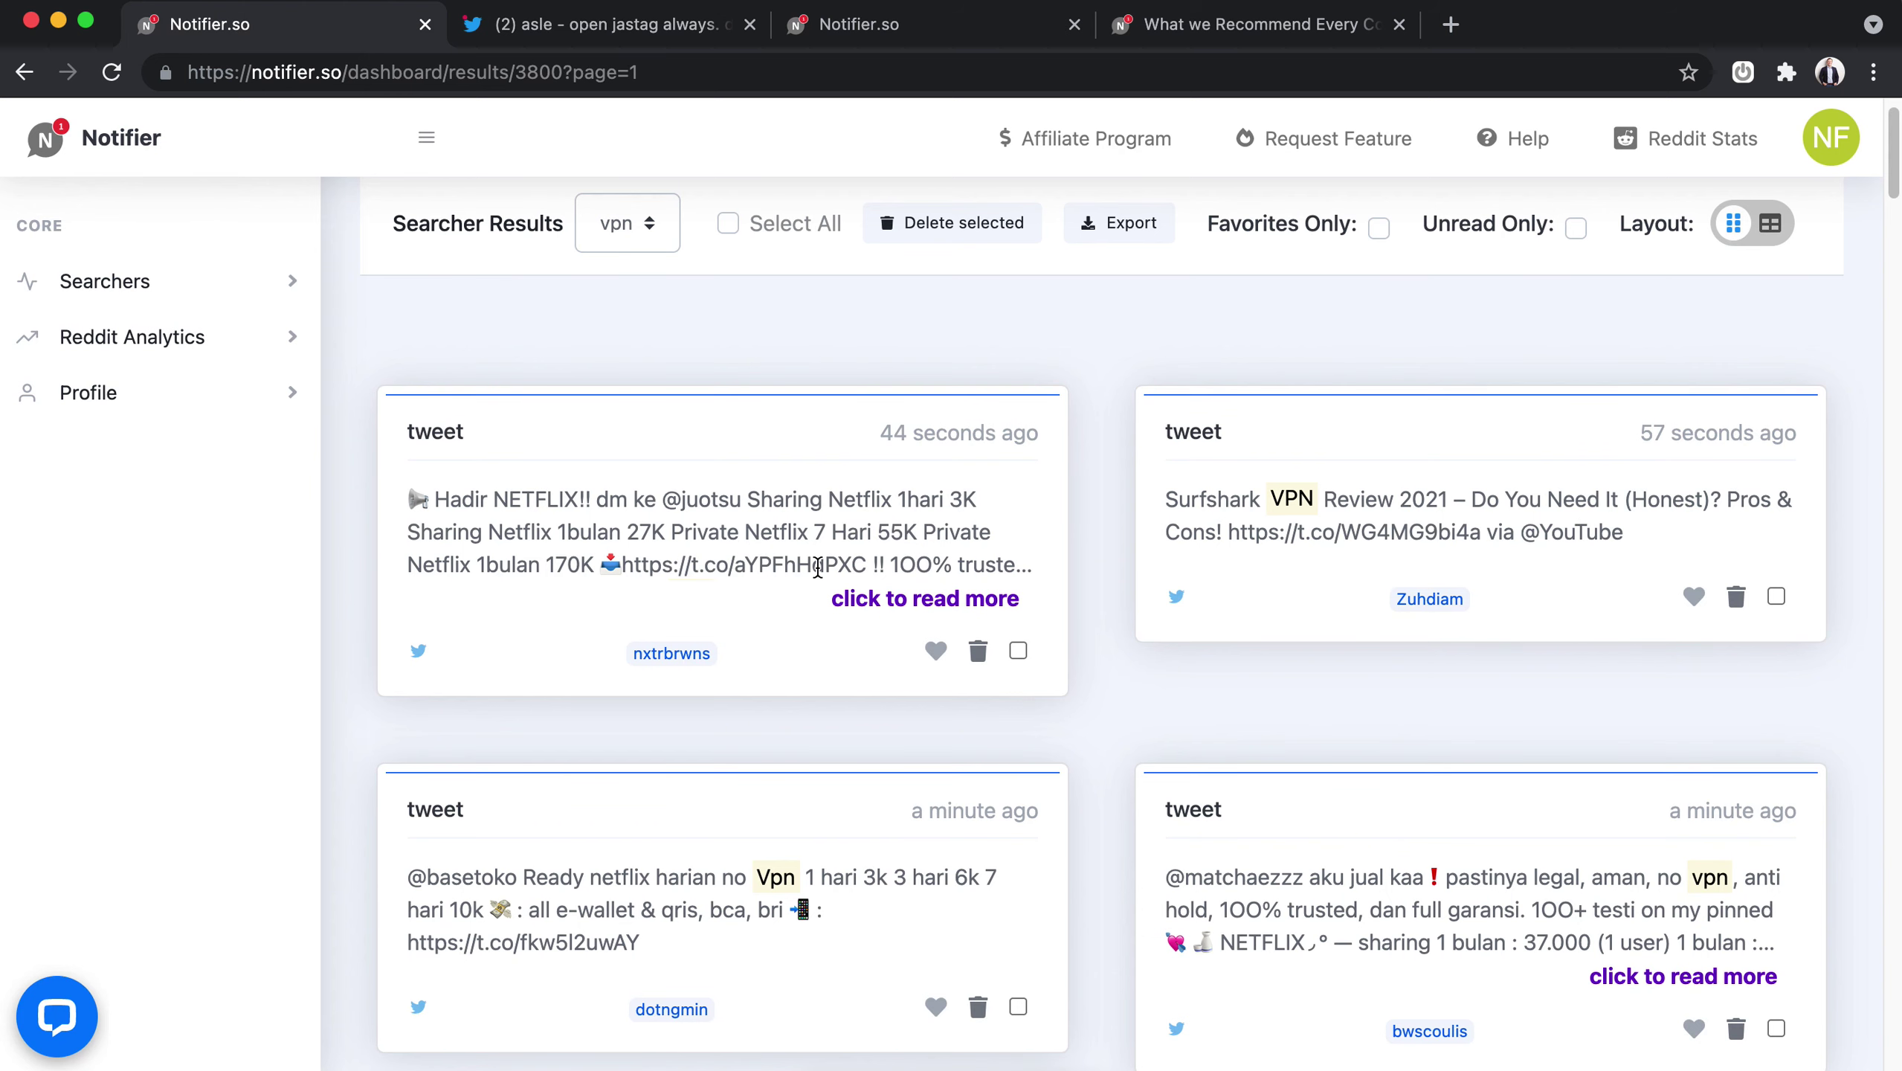
Expand the first tweet card's full text and open its author's Twitter profile.
left_click(860, 605)
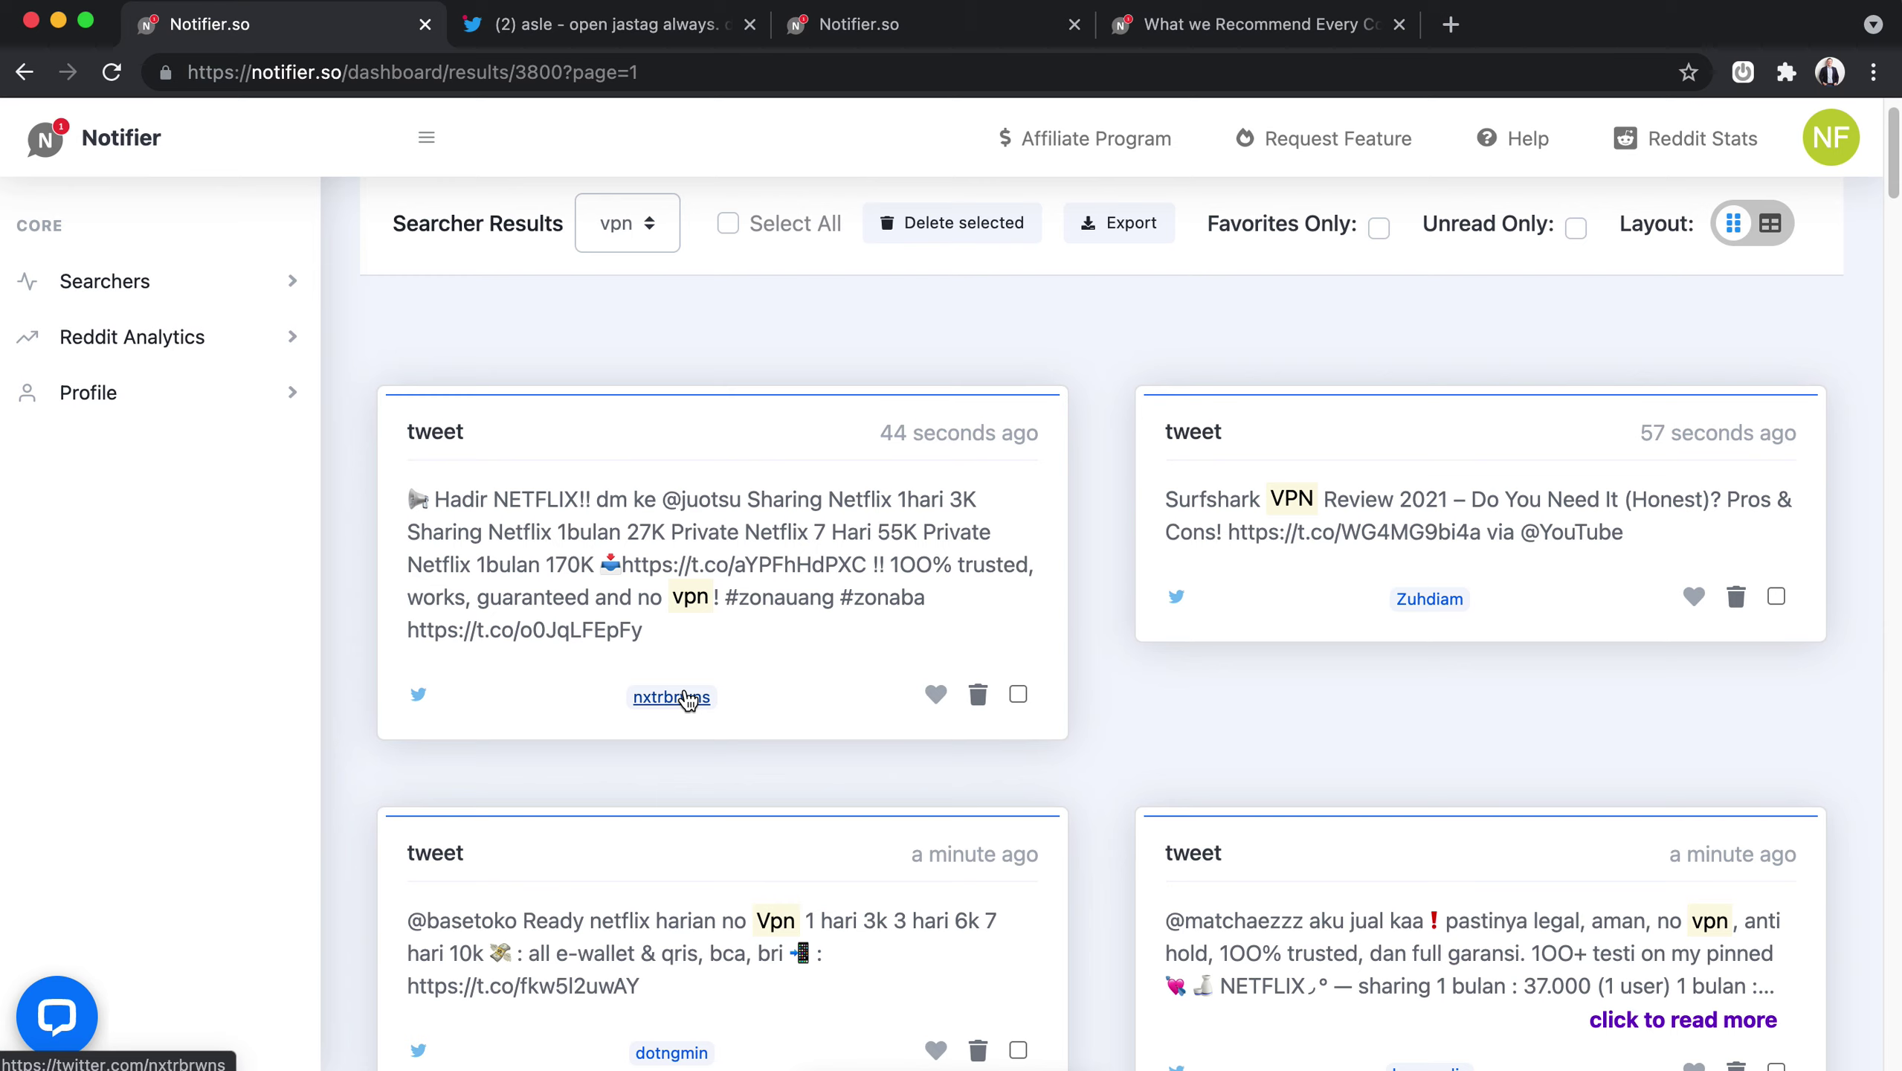
left_click(688, 698, "super")
View the author's Twitter profile tab, then switch back to the Notifier results.
left_click(881, 27)
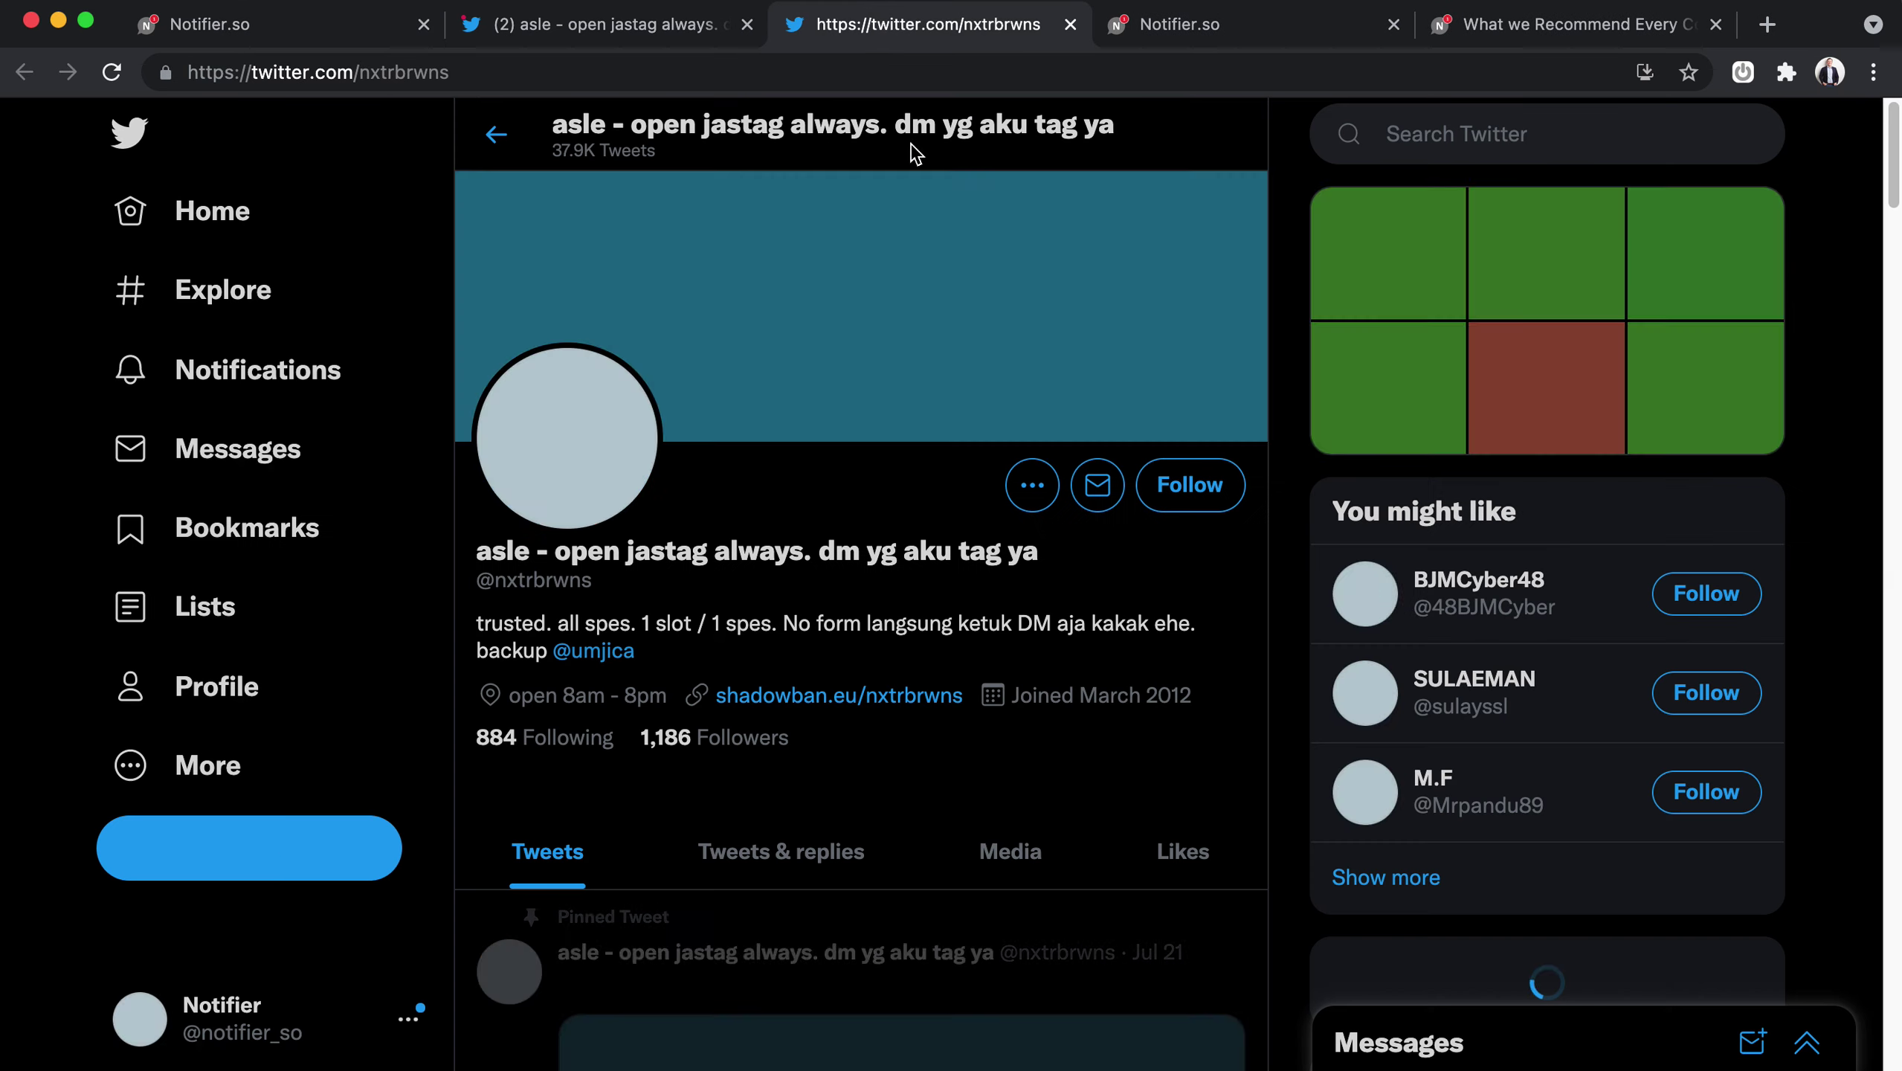
left_click(280, 31)
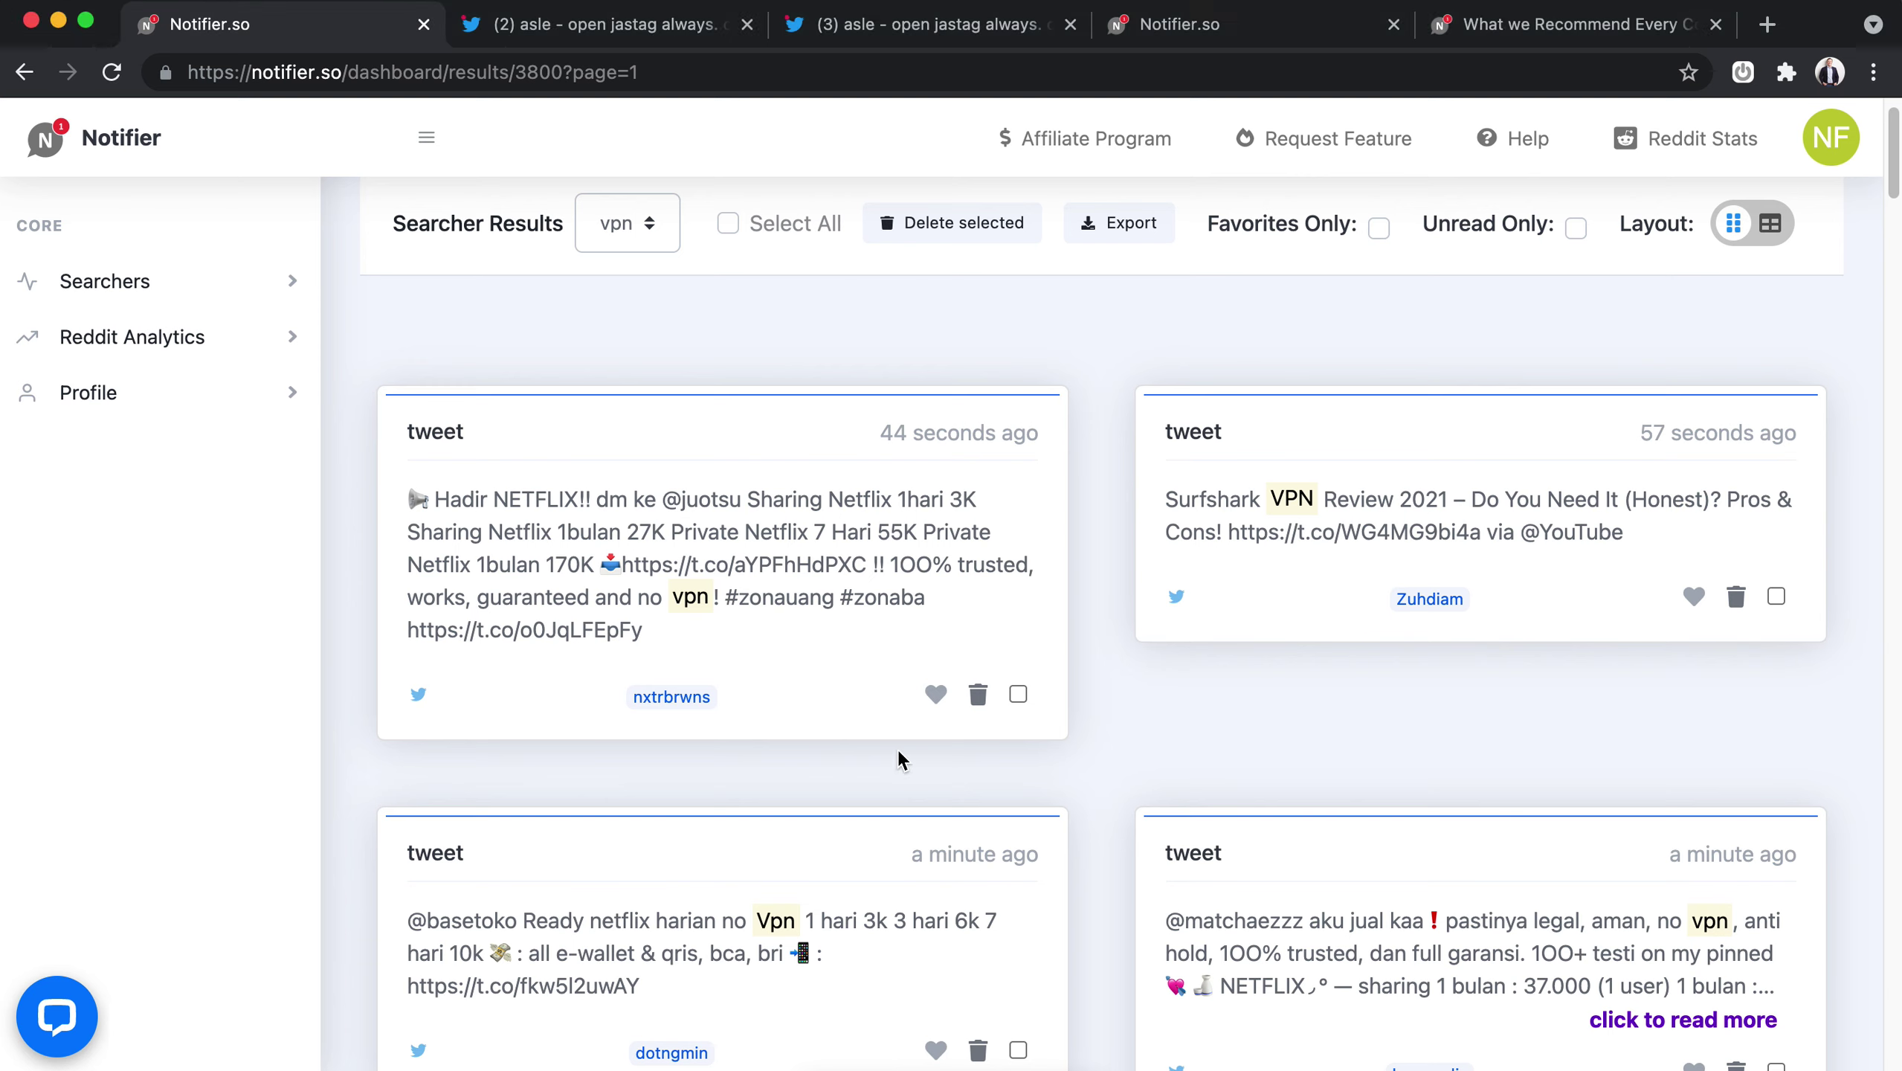
Delete the first tweet result, then check four more vpn results and delete them.
left_click(978, 699)
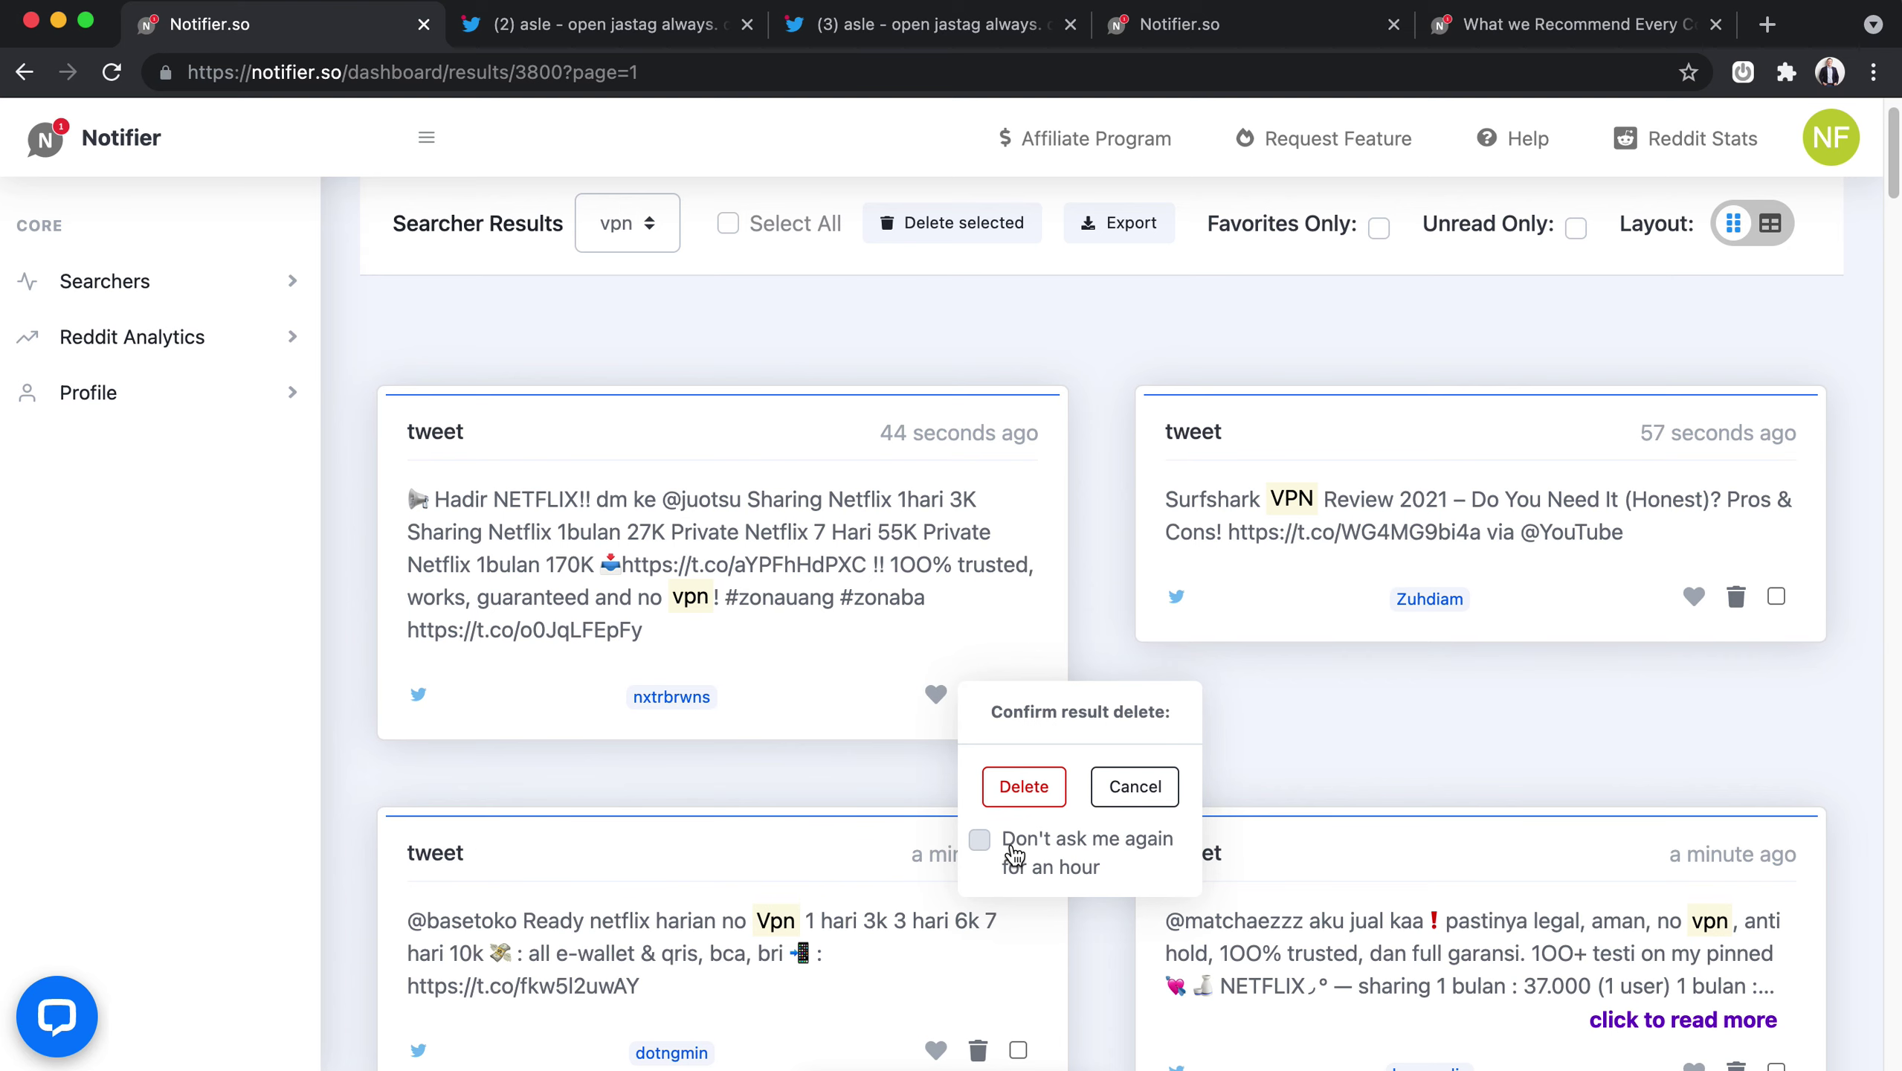
left_click(1024, 788)
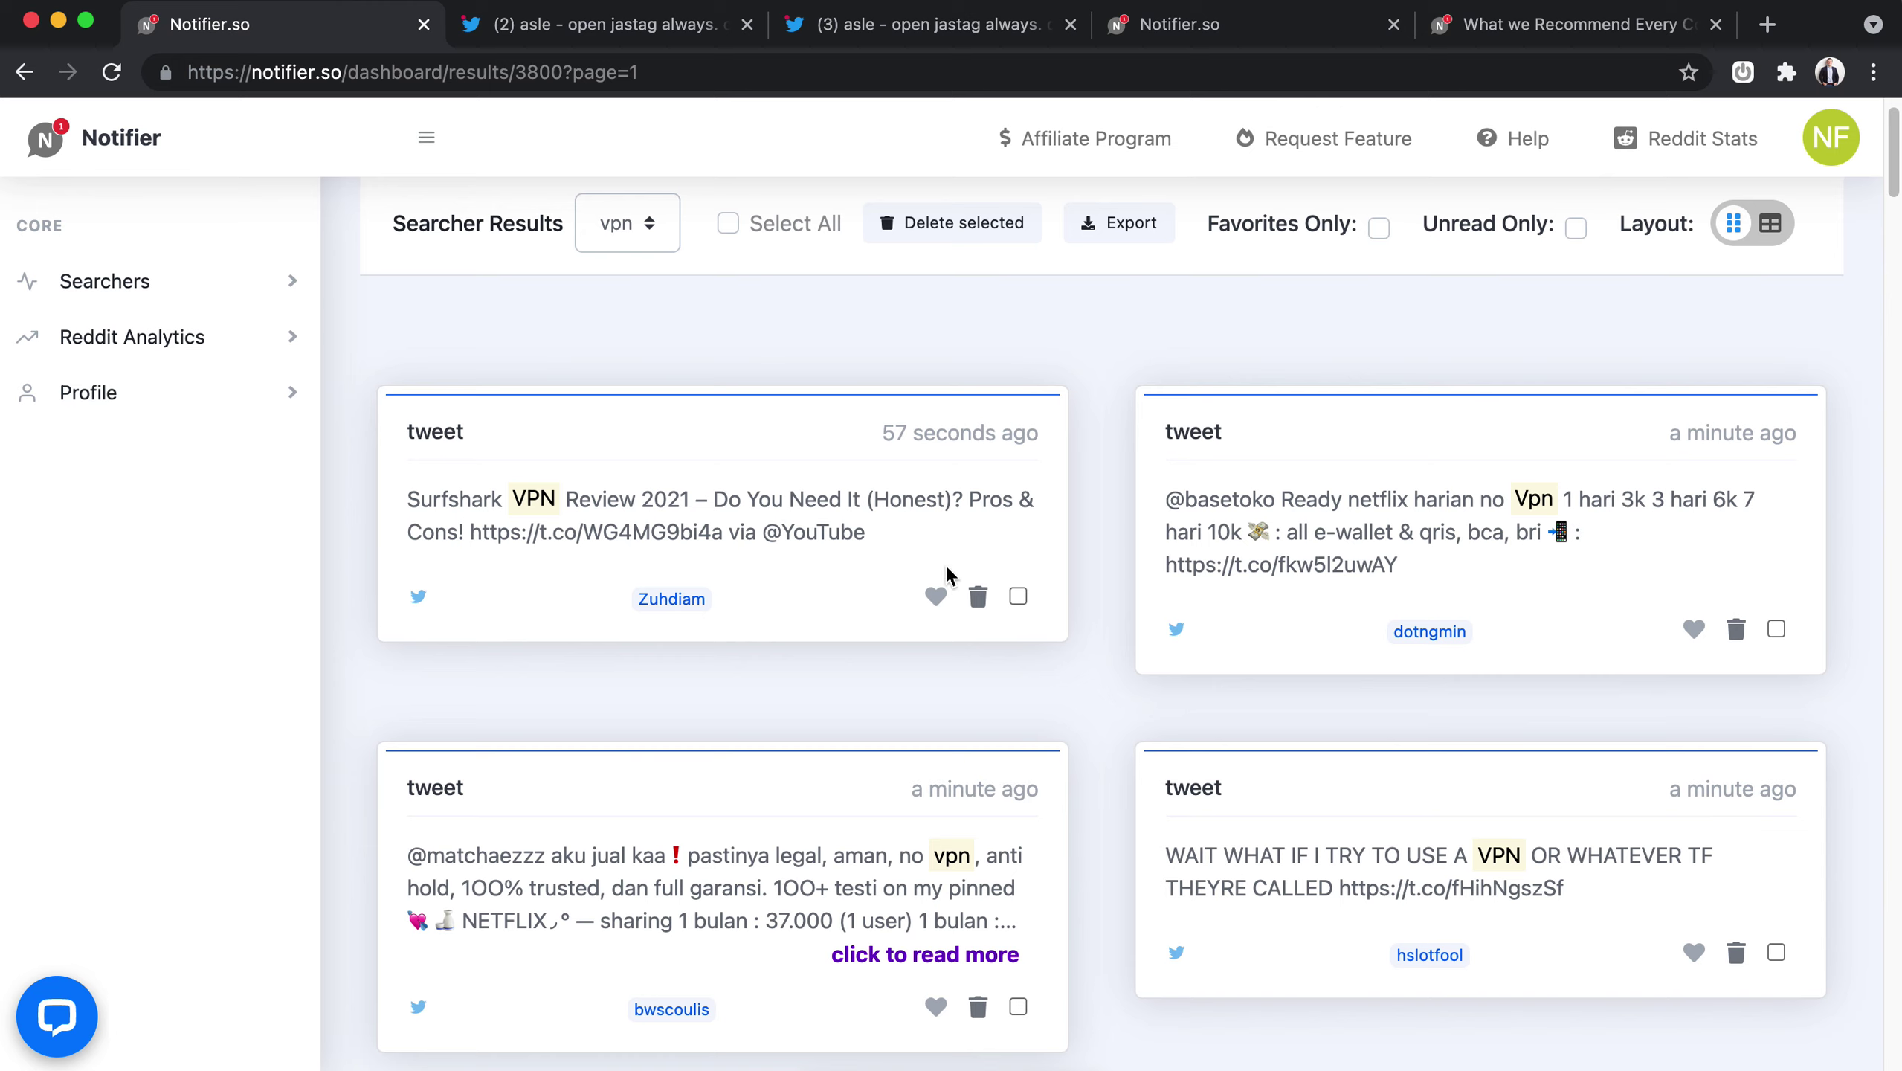
left_click(1017, 599)
left_click(1018, 1006)
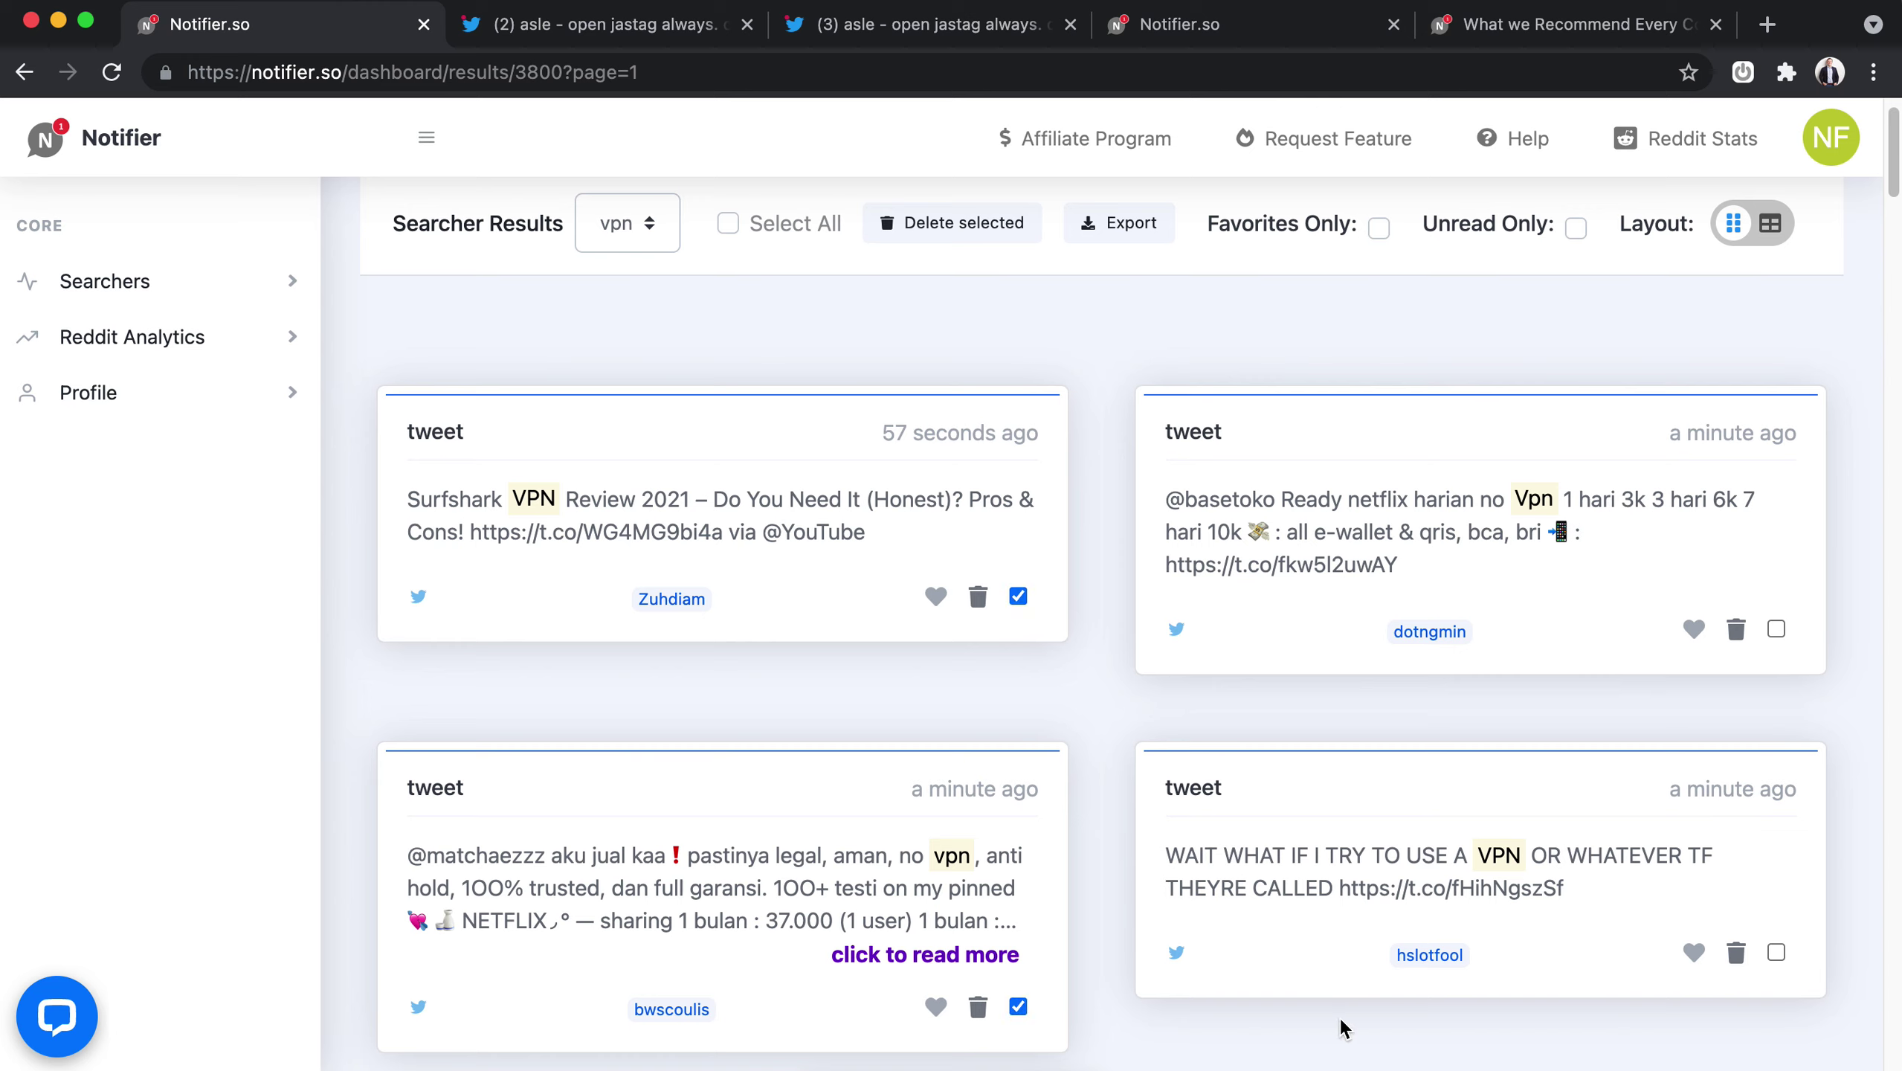
left_click(1779, 955)
left_click(1778, 631)
left_click(1016, 233)
left_click(1016, 228)
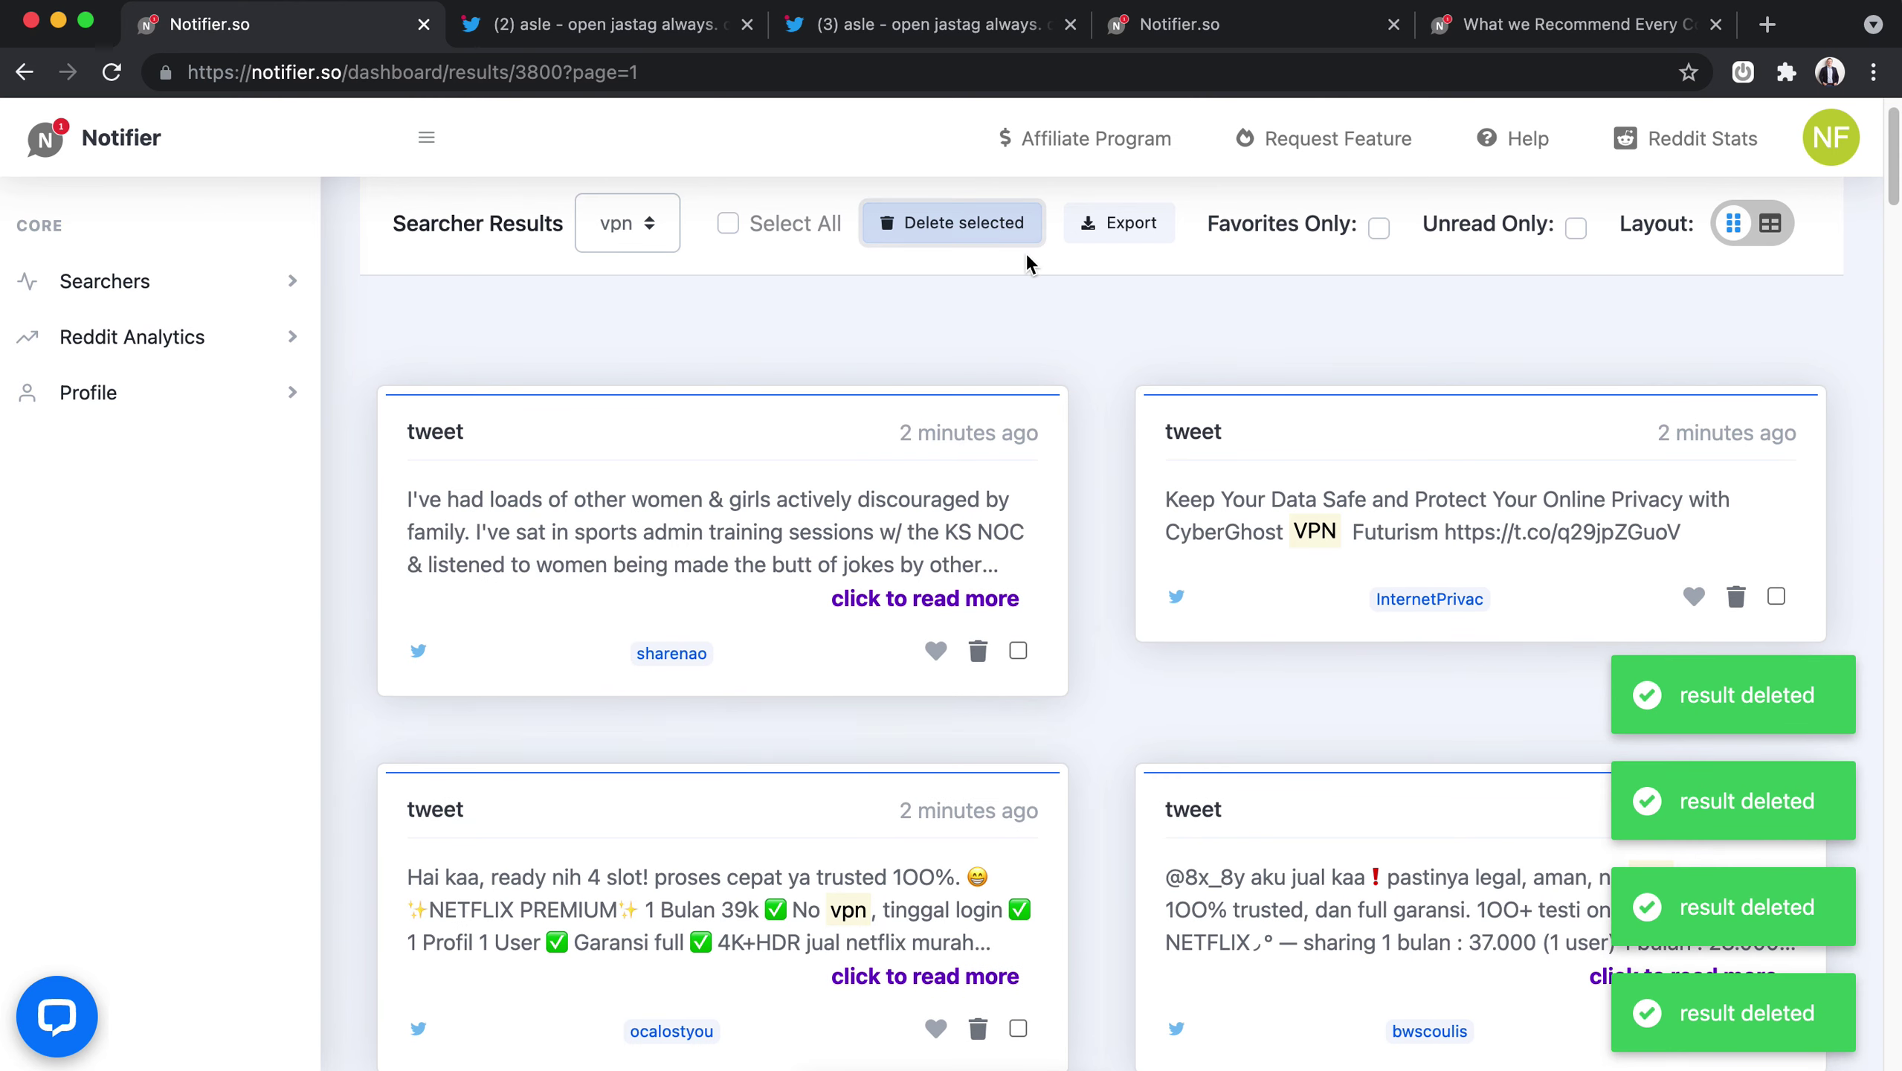
Select all remaining vpn results, delete them, reload, and switch to the strategies docs tab.
left_click(763, 233)
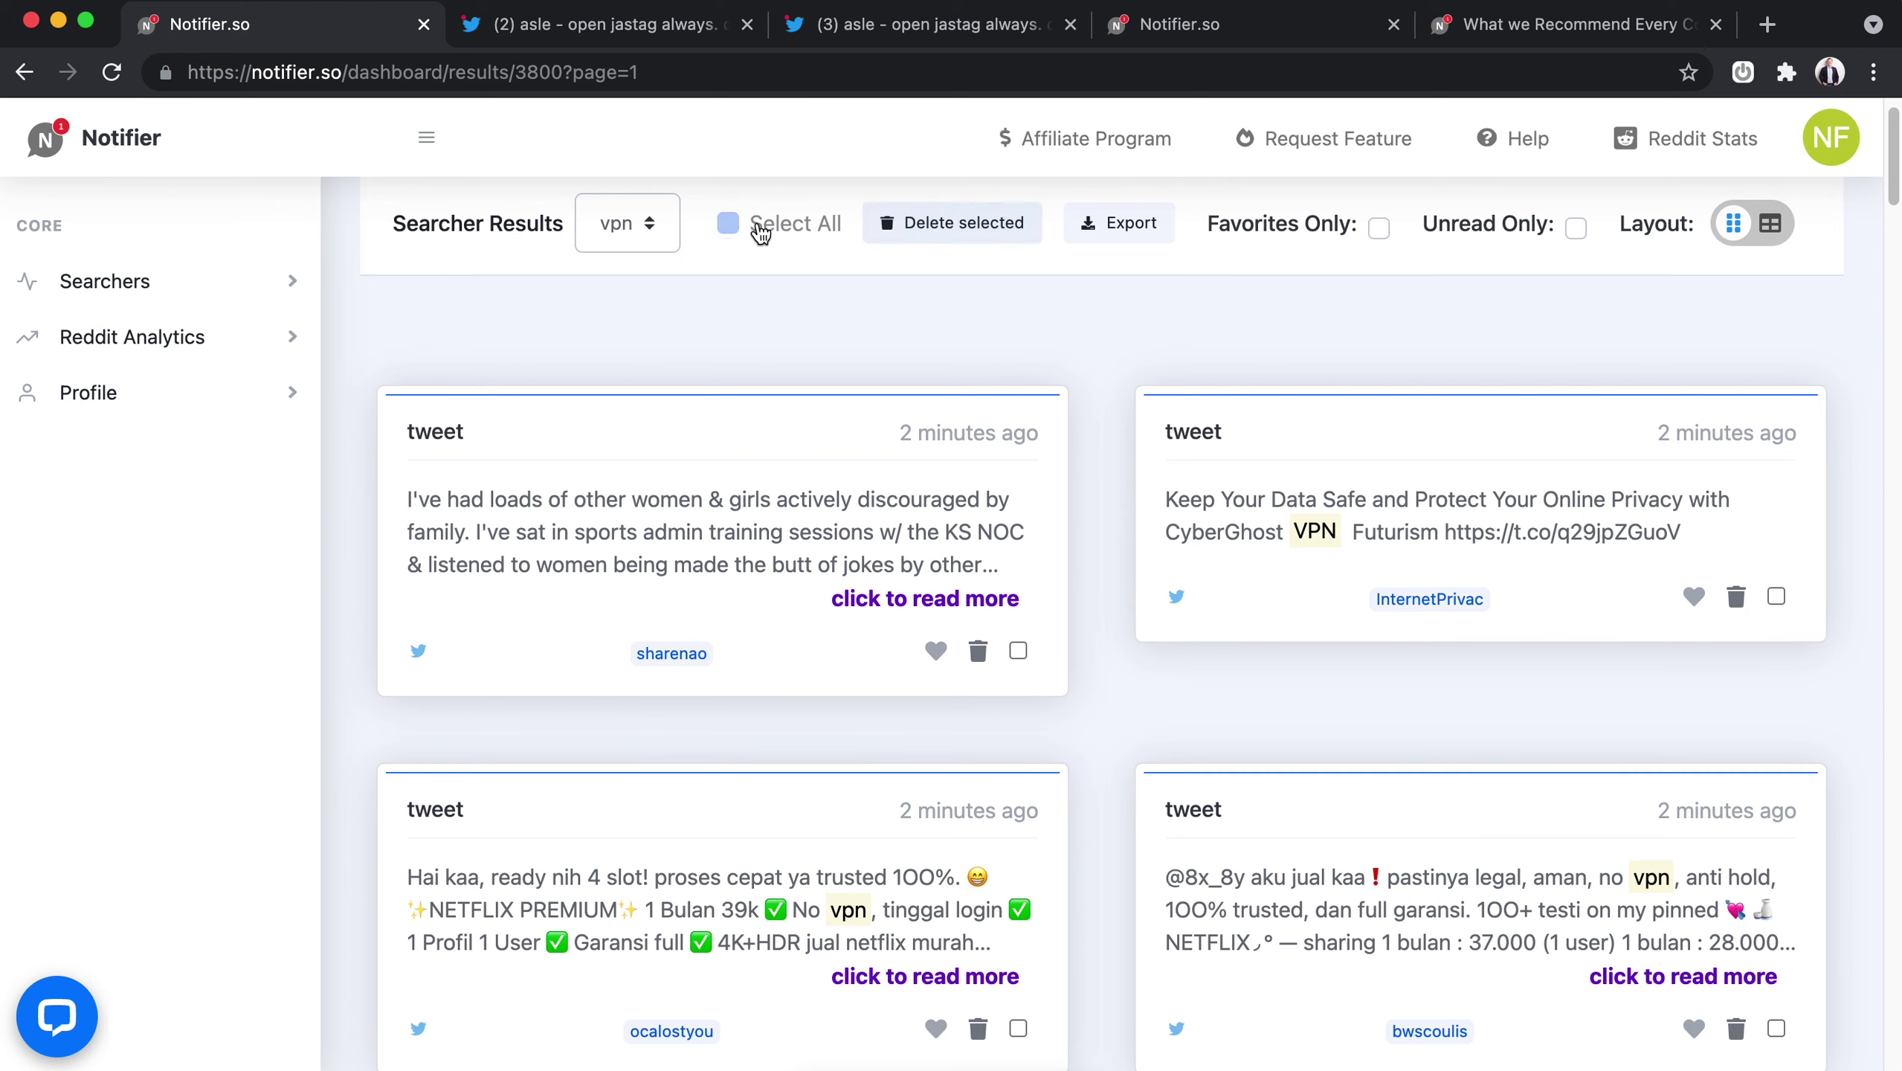
left_click(929, 231)
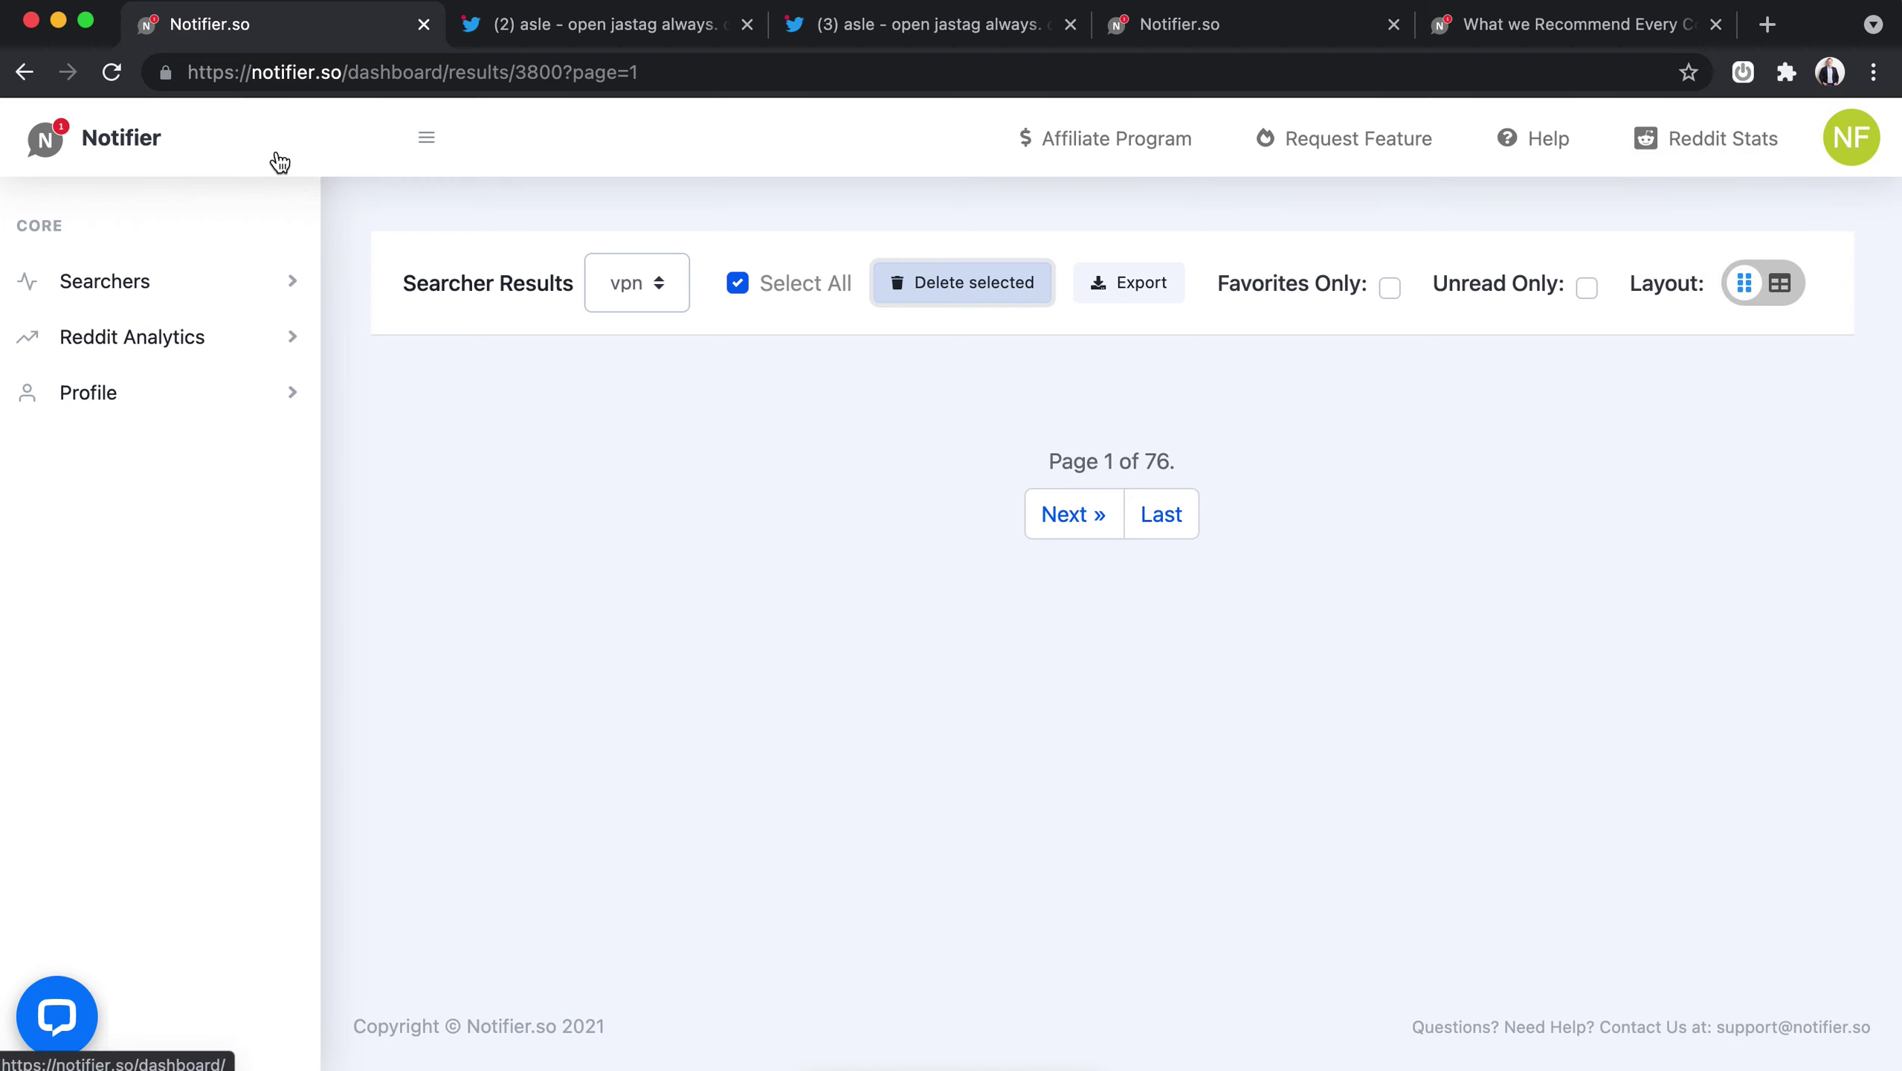
left_click(126, 73)
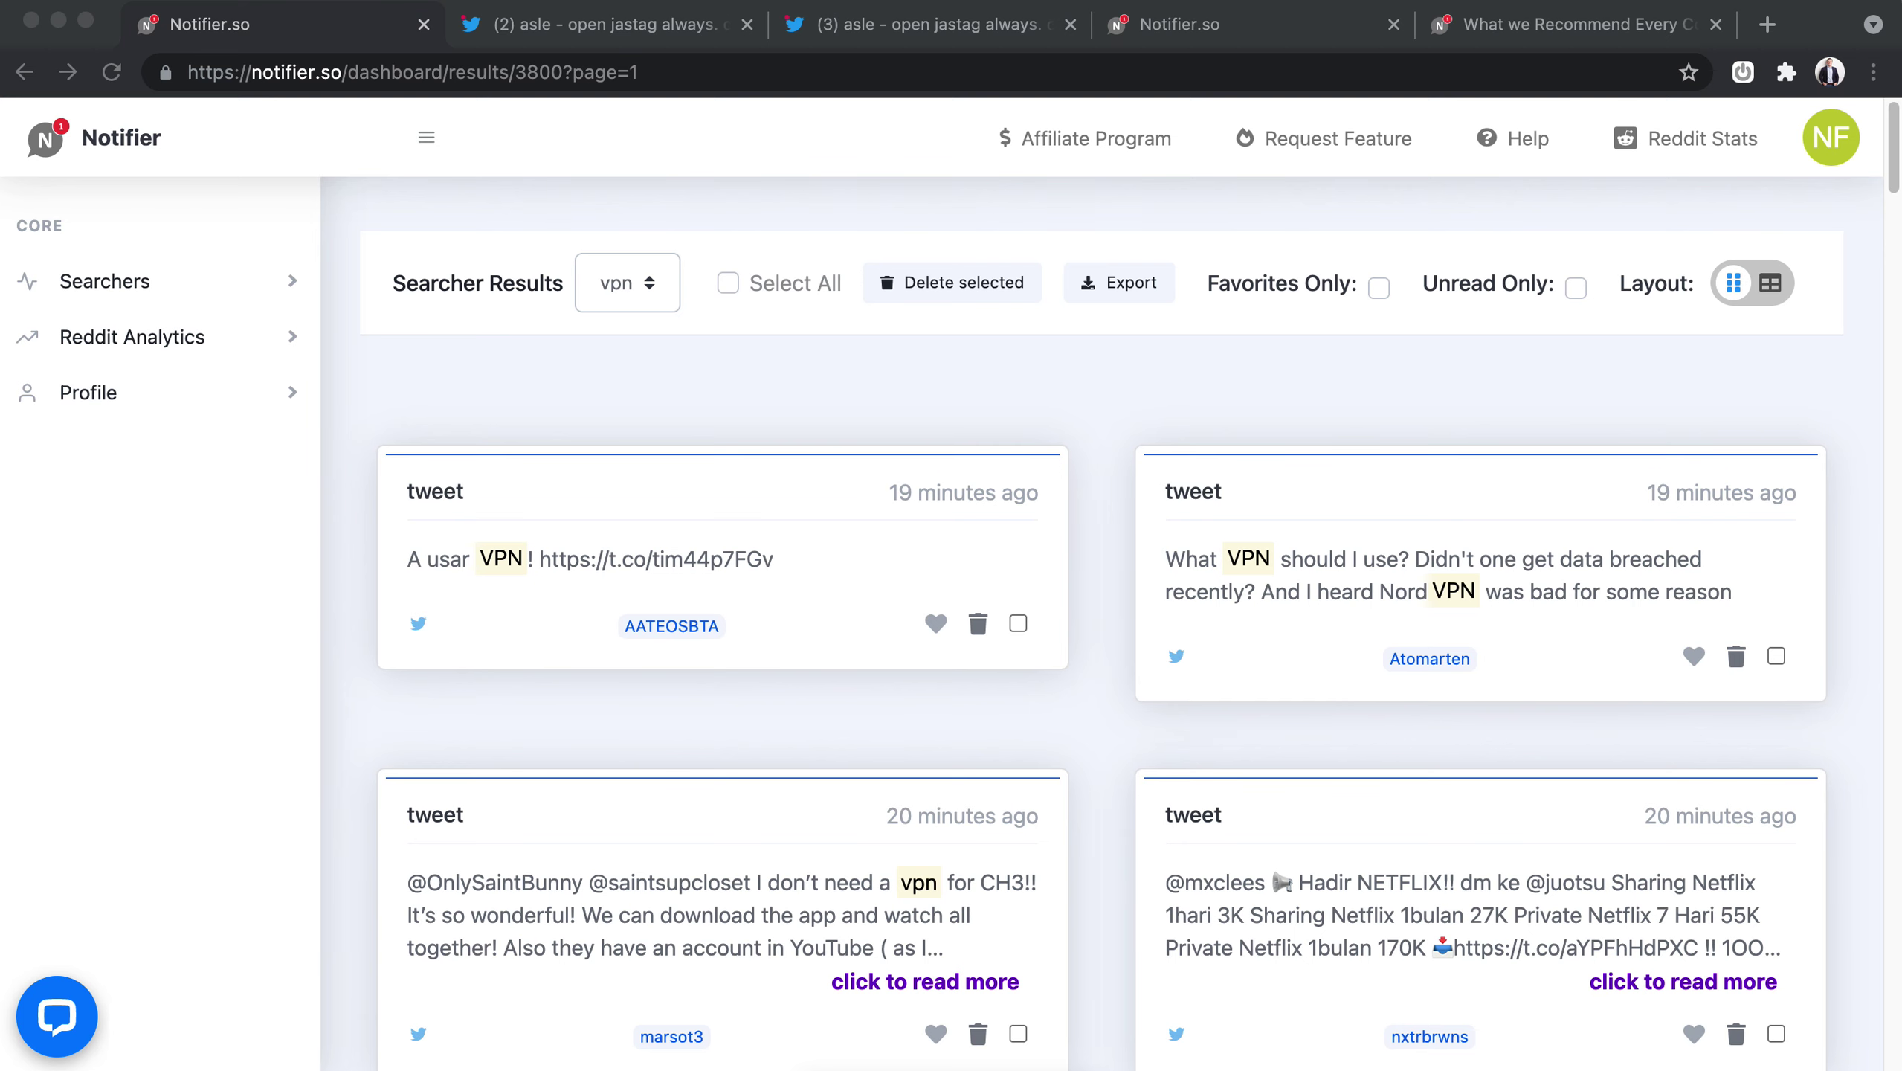
key("super+5")
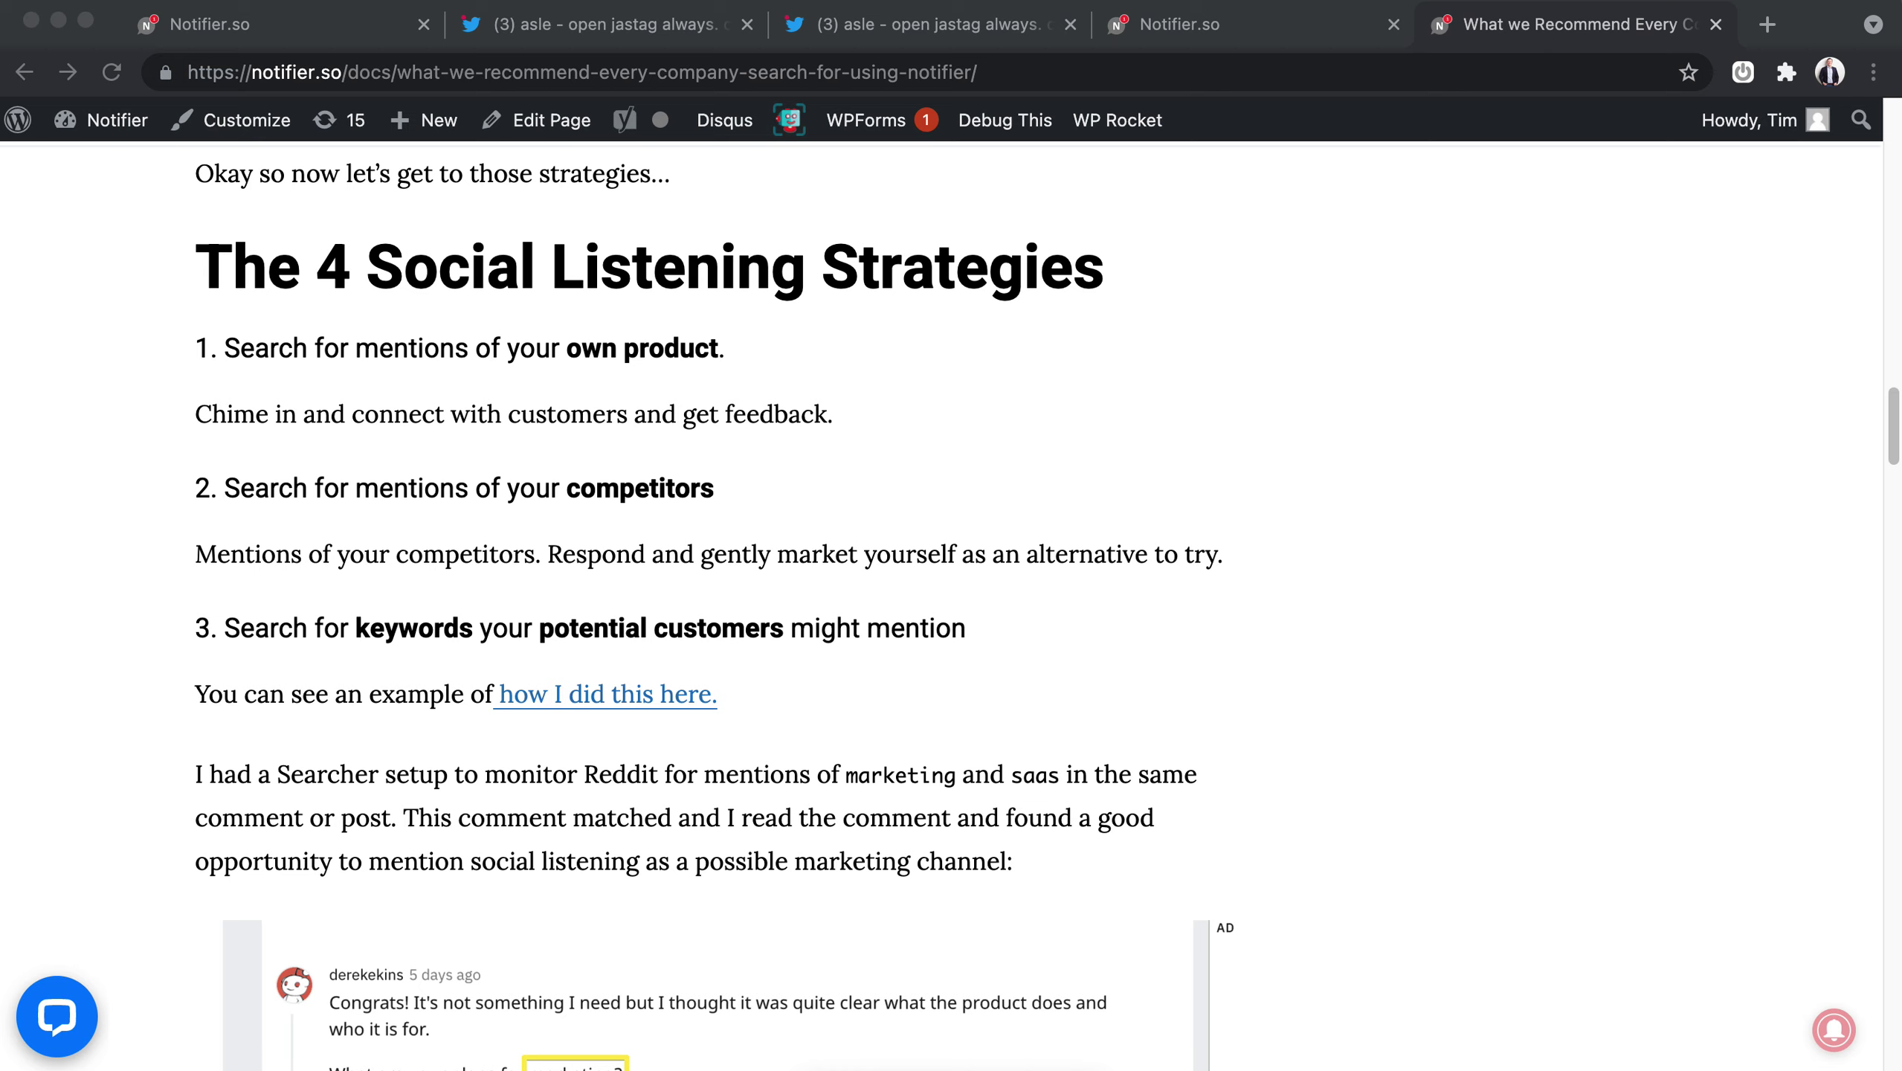
left_click(880, 829)
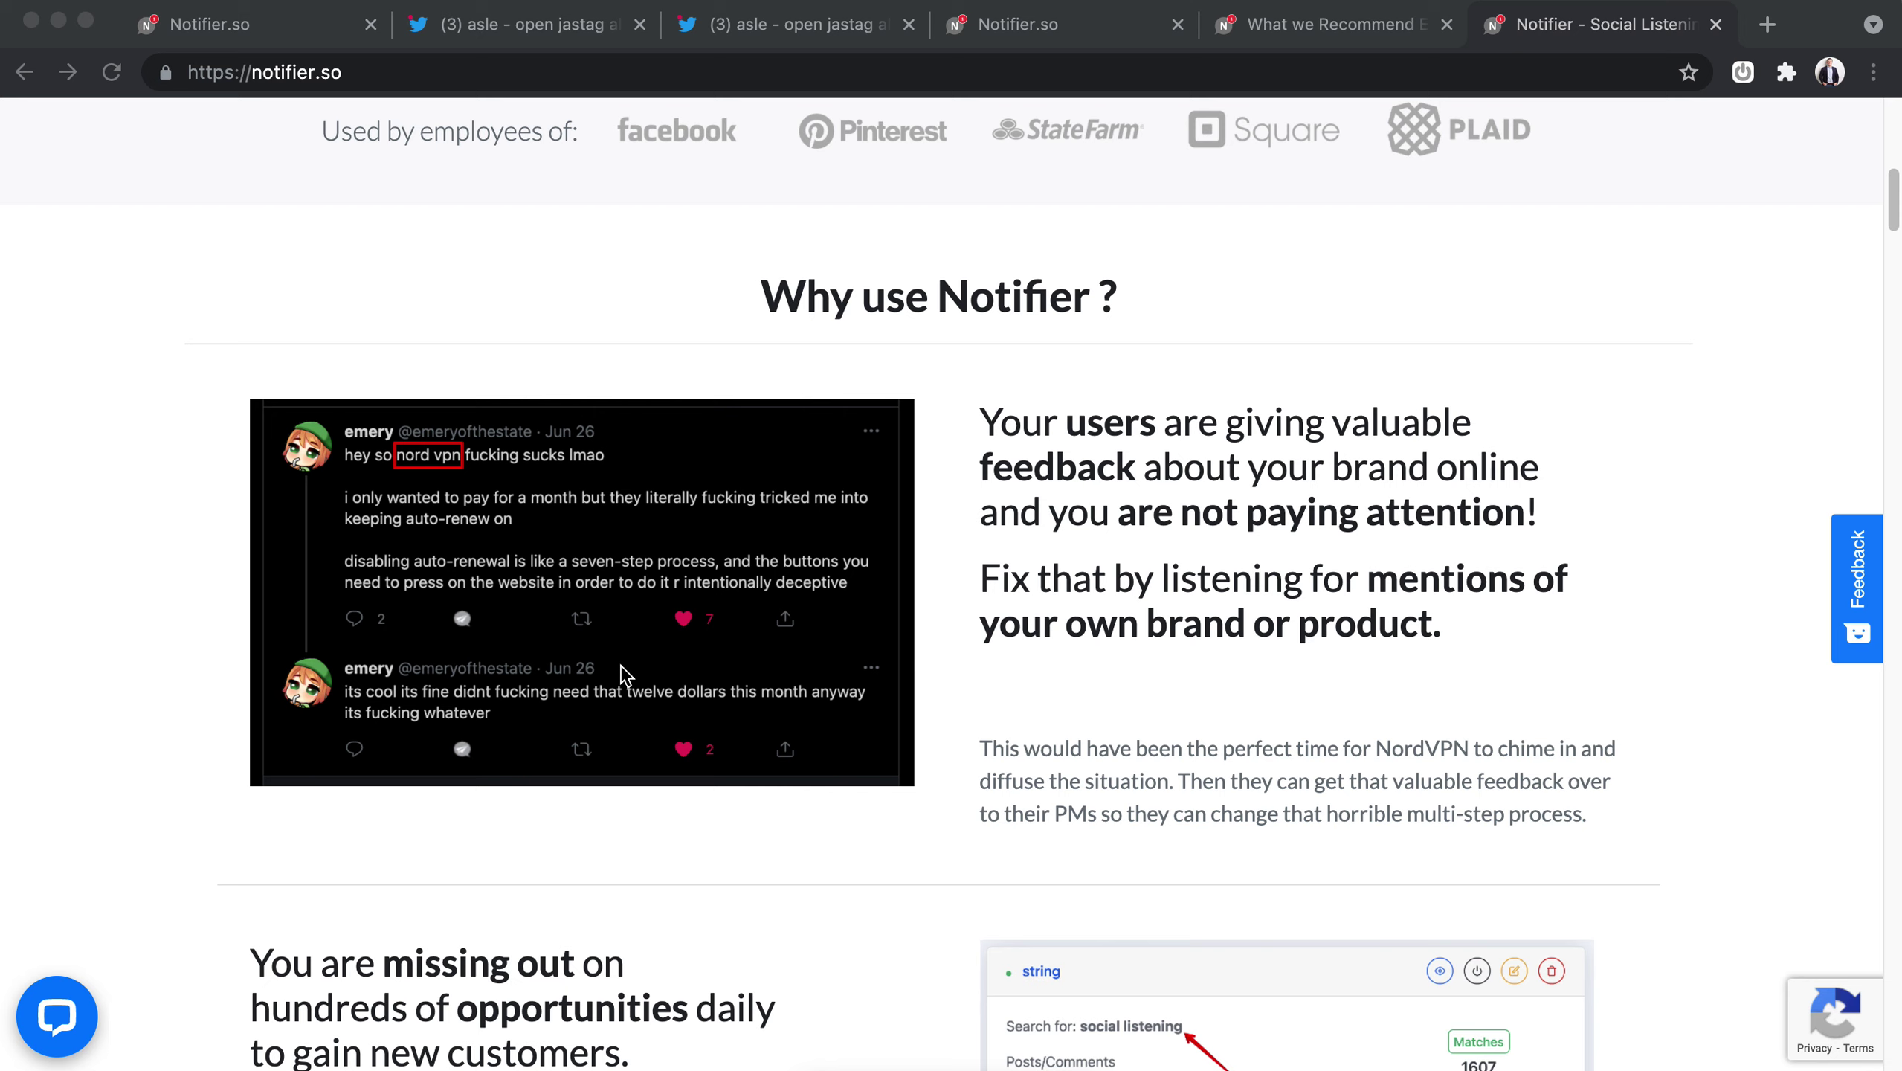
Return to the 'What we Recommend' docs tab listing the 4 Social Listening Strategies.
key("ctrl+shift+Tab")
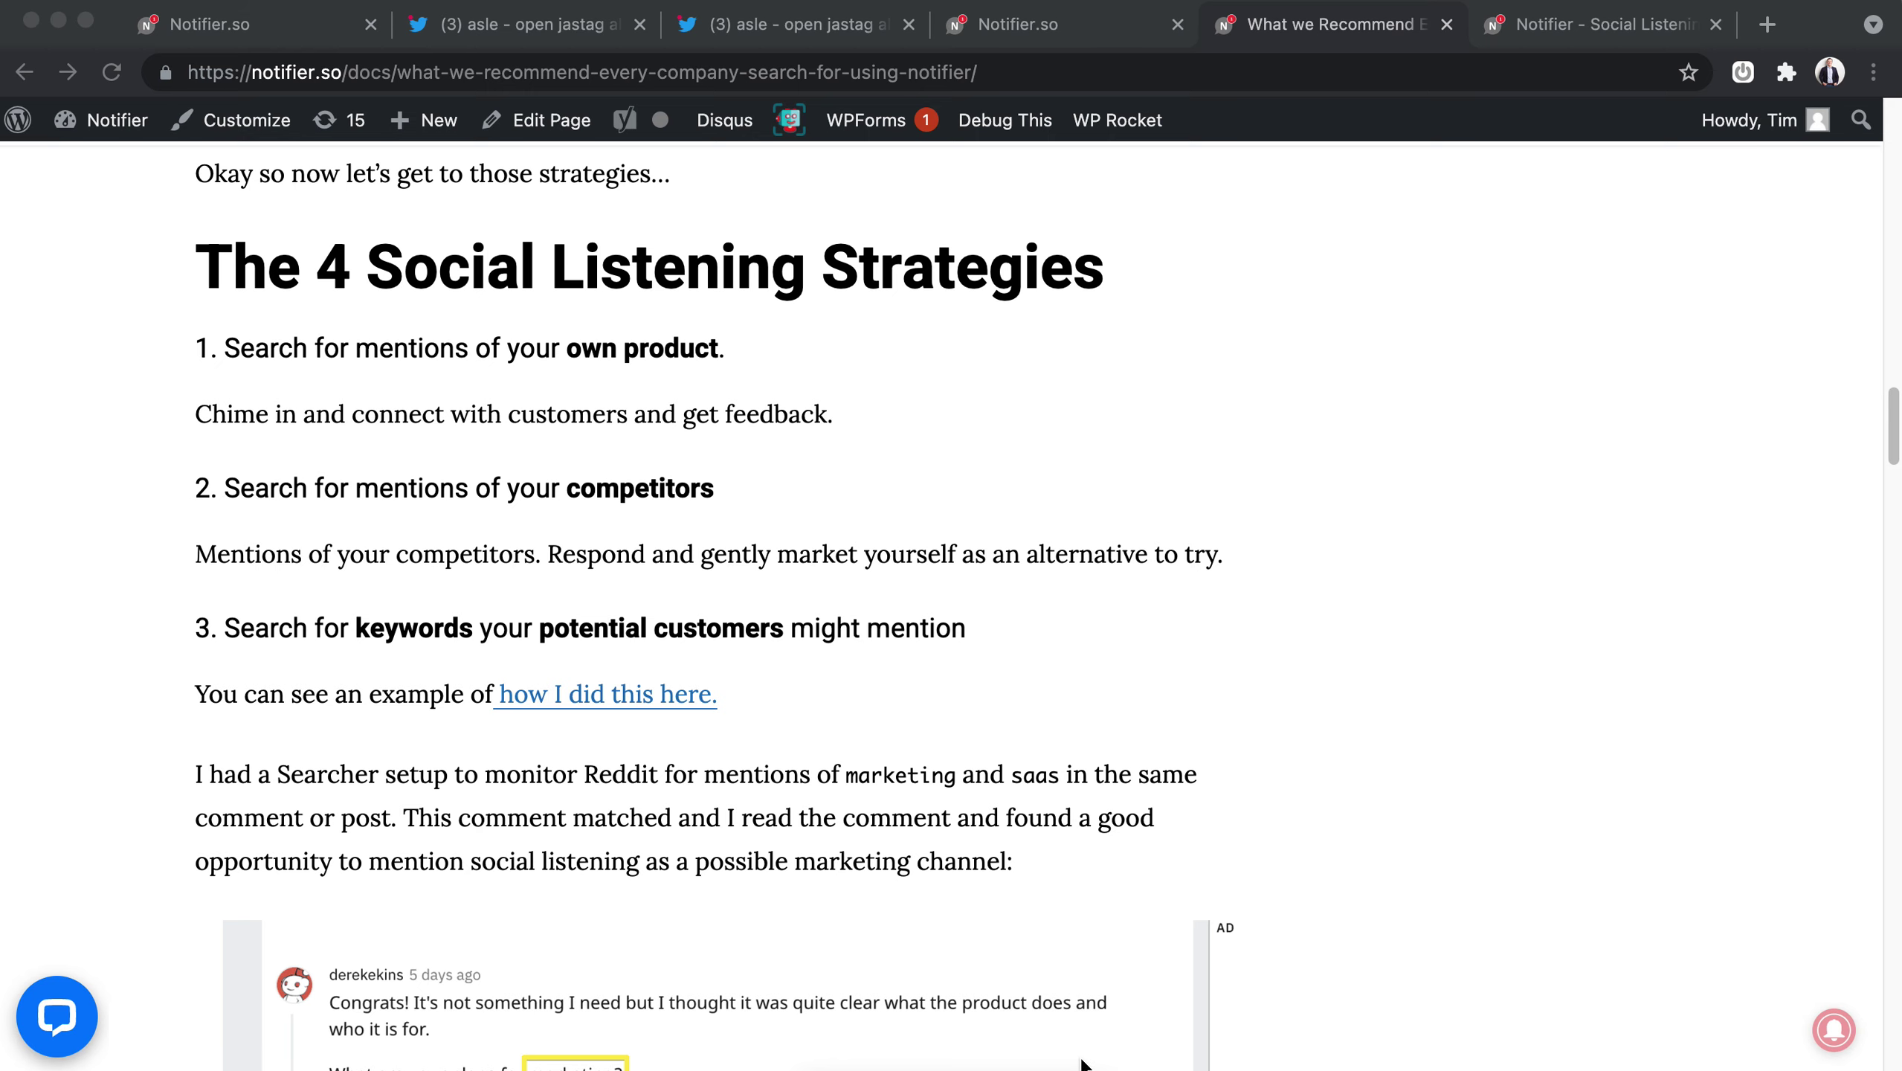
Switch to the 'Notifier - Social Listening' homepage tab at its competitors section.
key("ctrl+Tab")
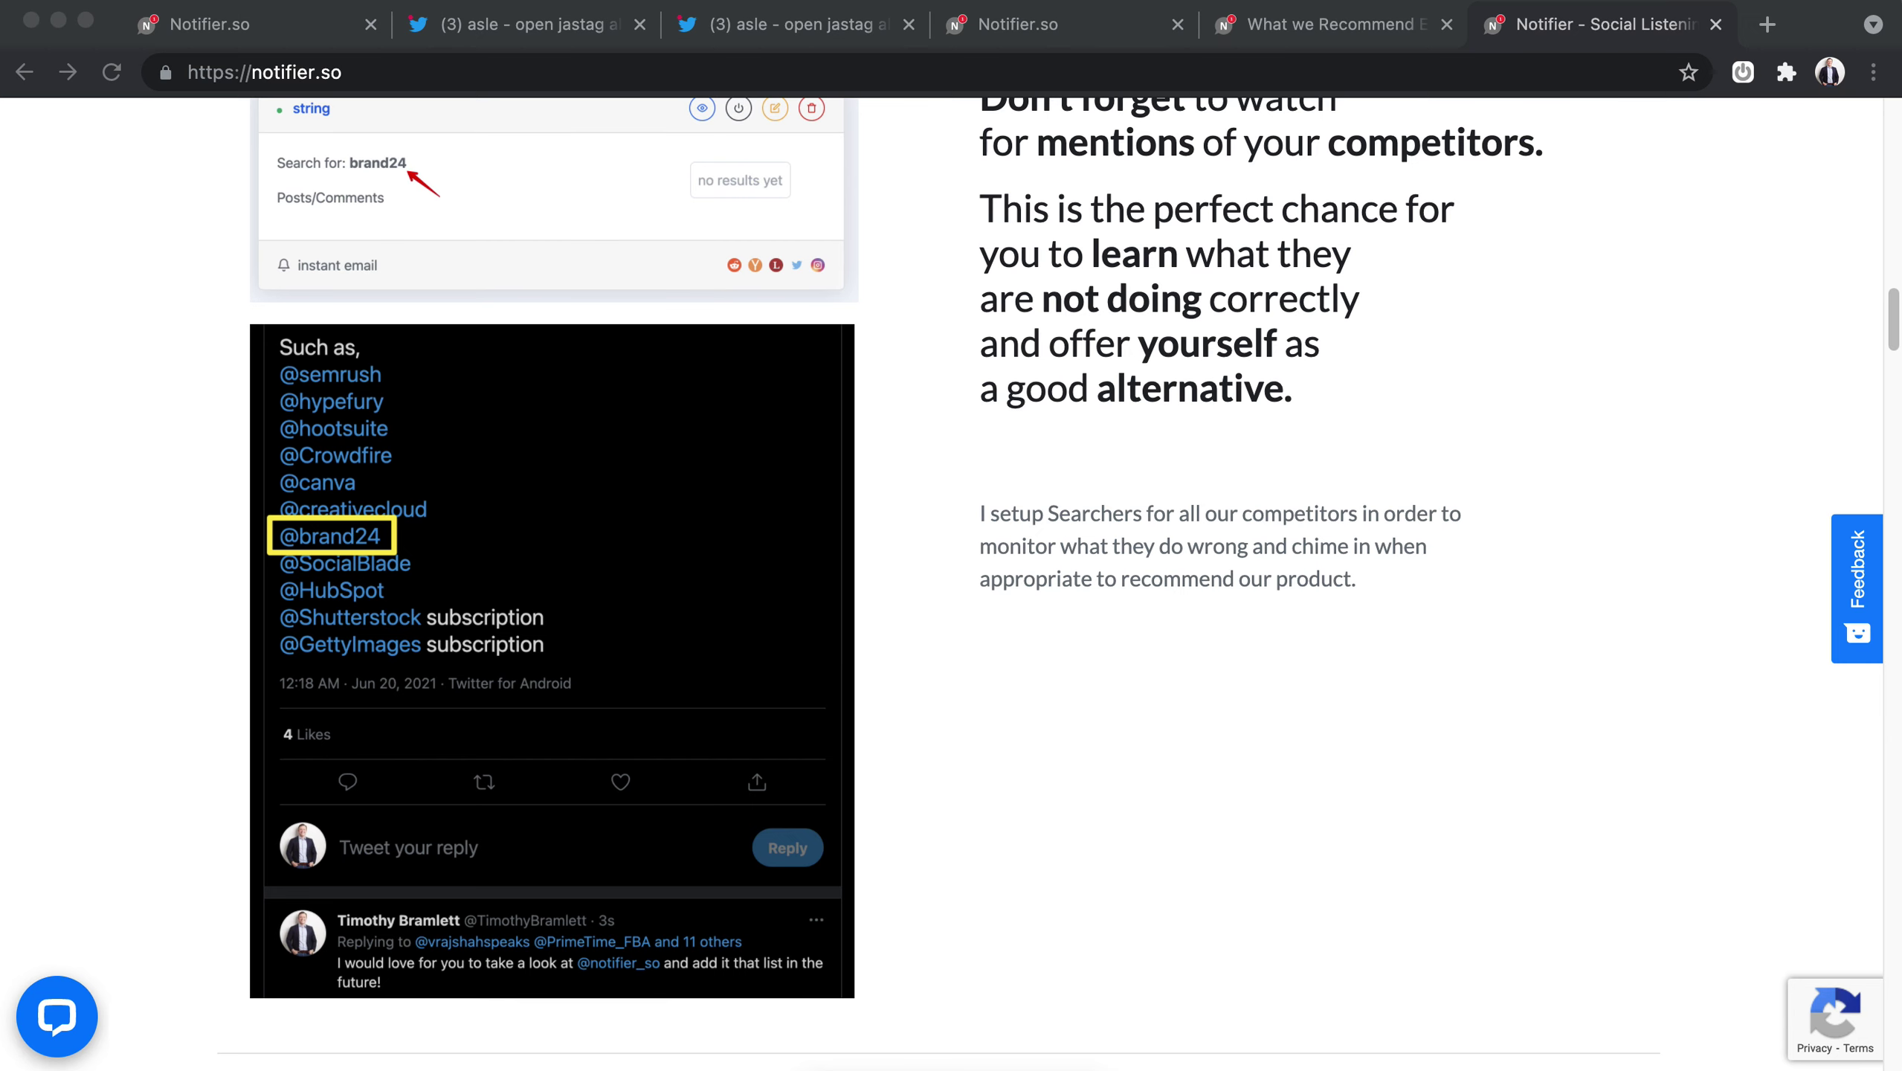
Read down the social listening strategies docs page, then move across tabs to the r/VPN subreddit.
key("ctrl+shift+Tab")
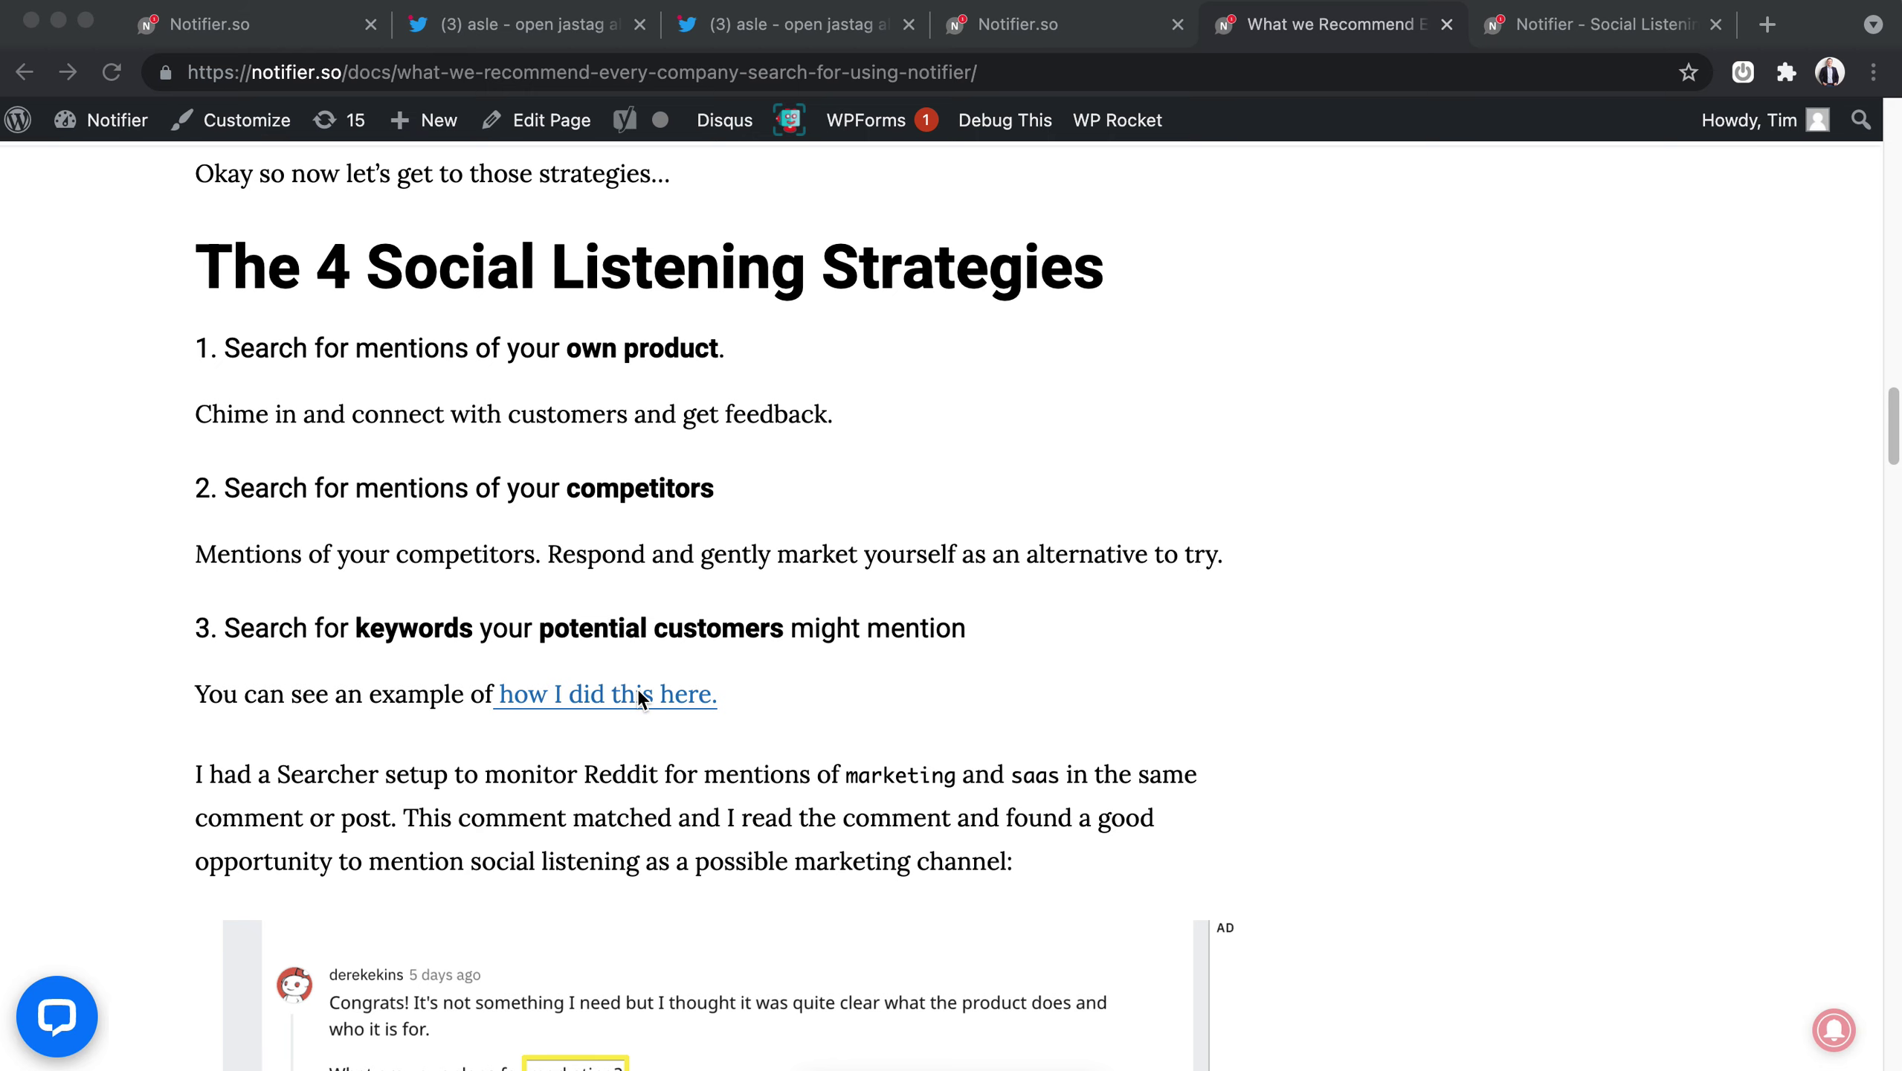
left_click(835, 729)
scroll(835, 729, "down", 3)
scroll(835, 731, "down", 1)
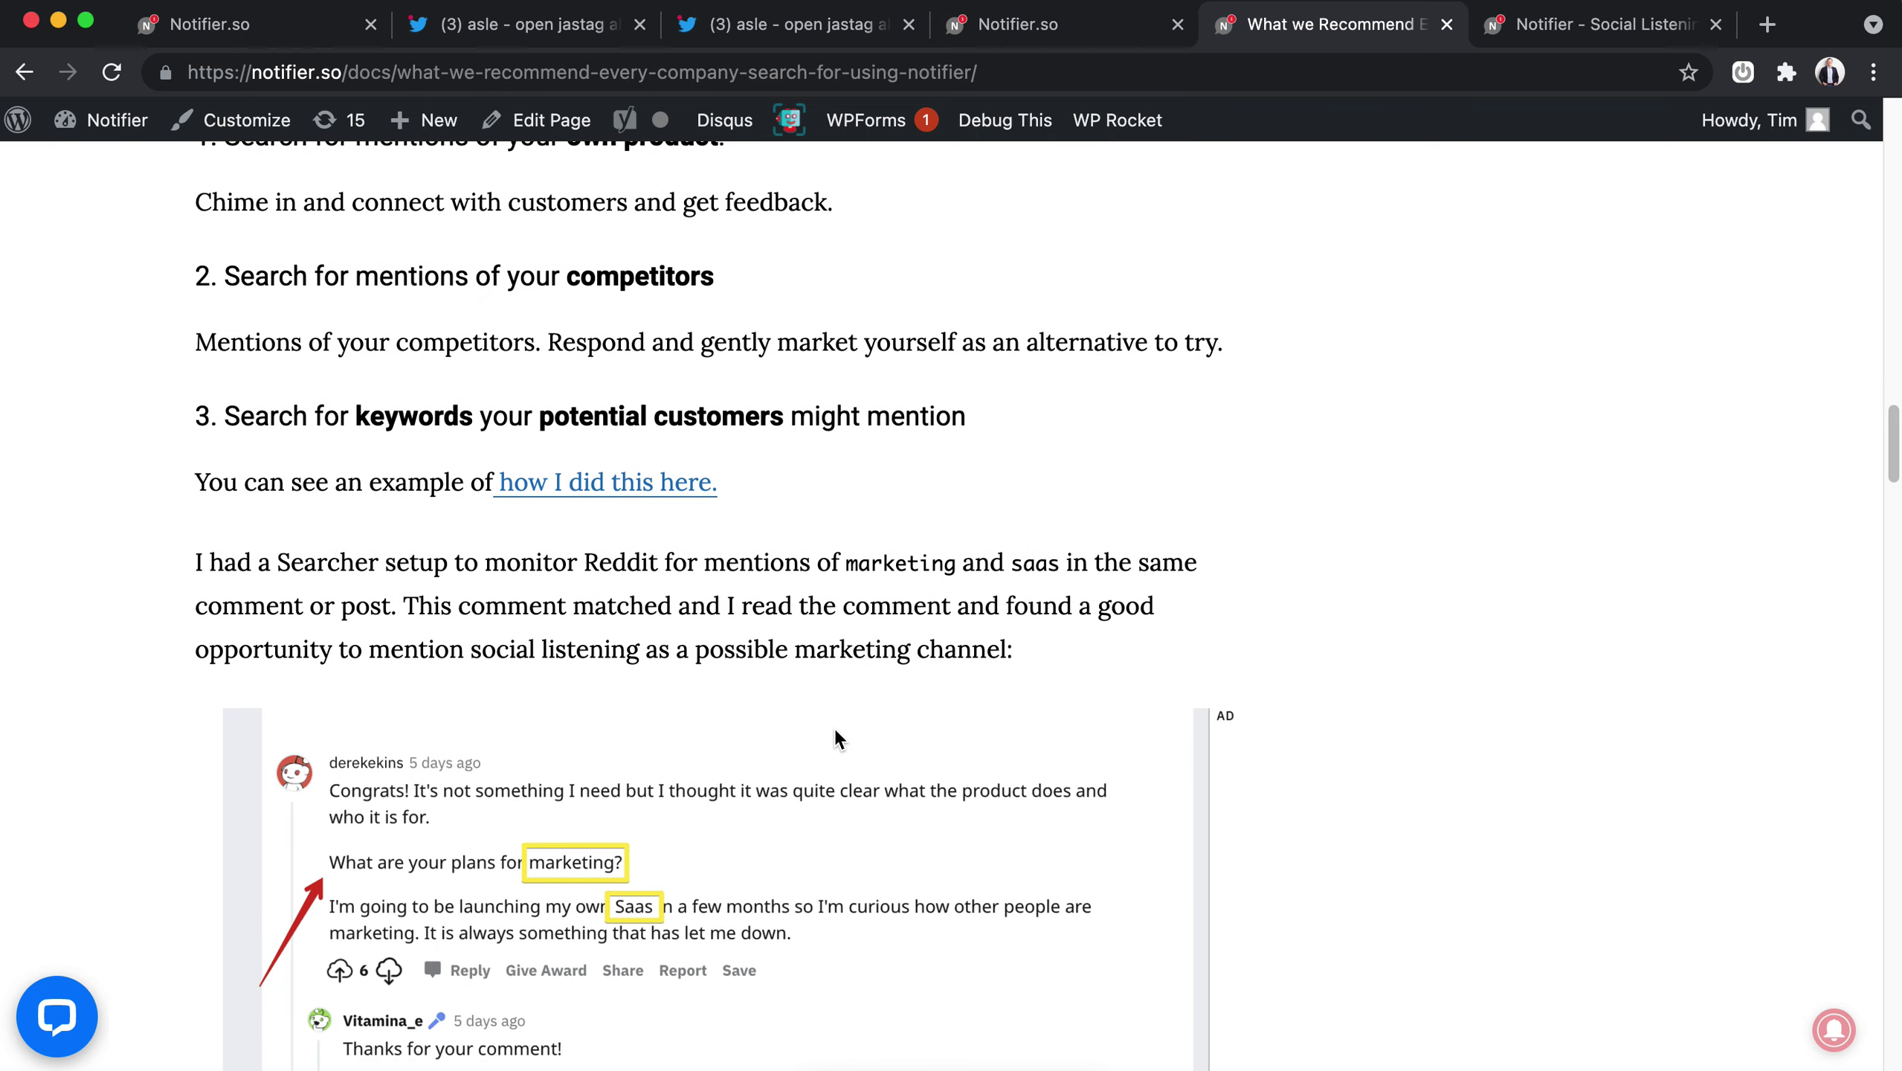
scroll(838, 733, "down", 2)
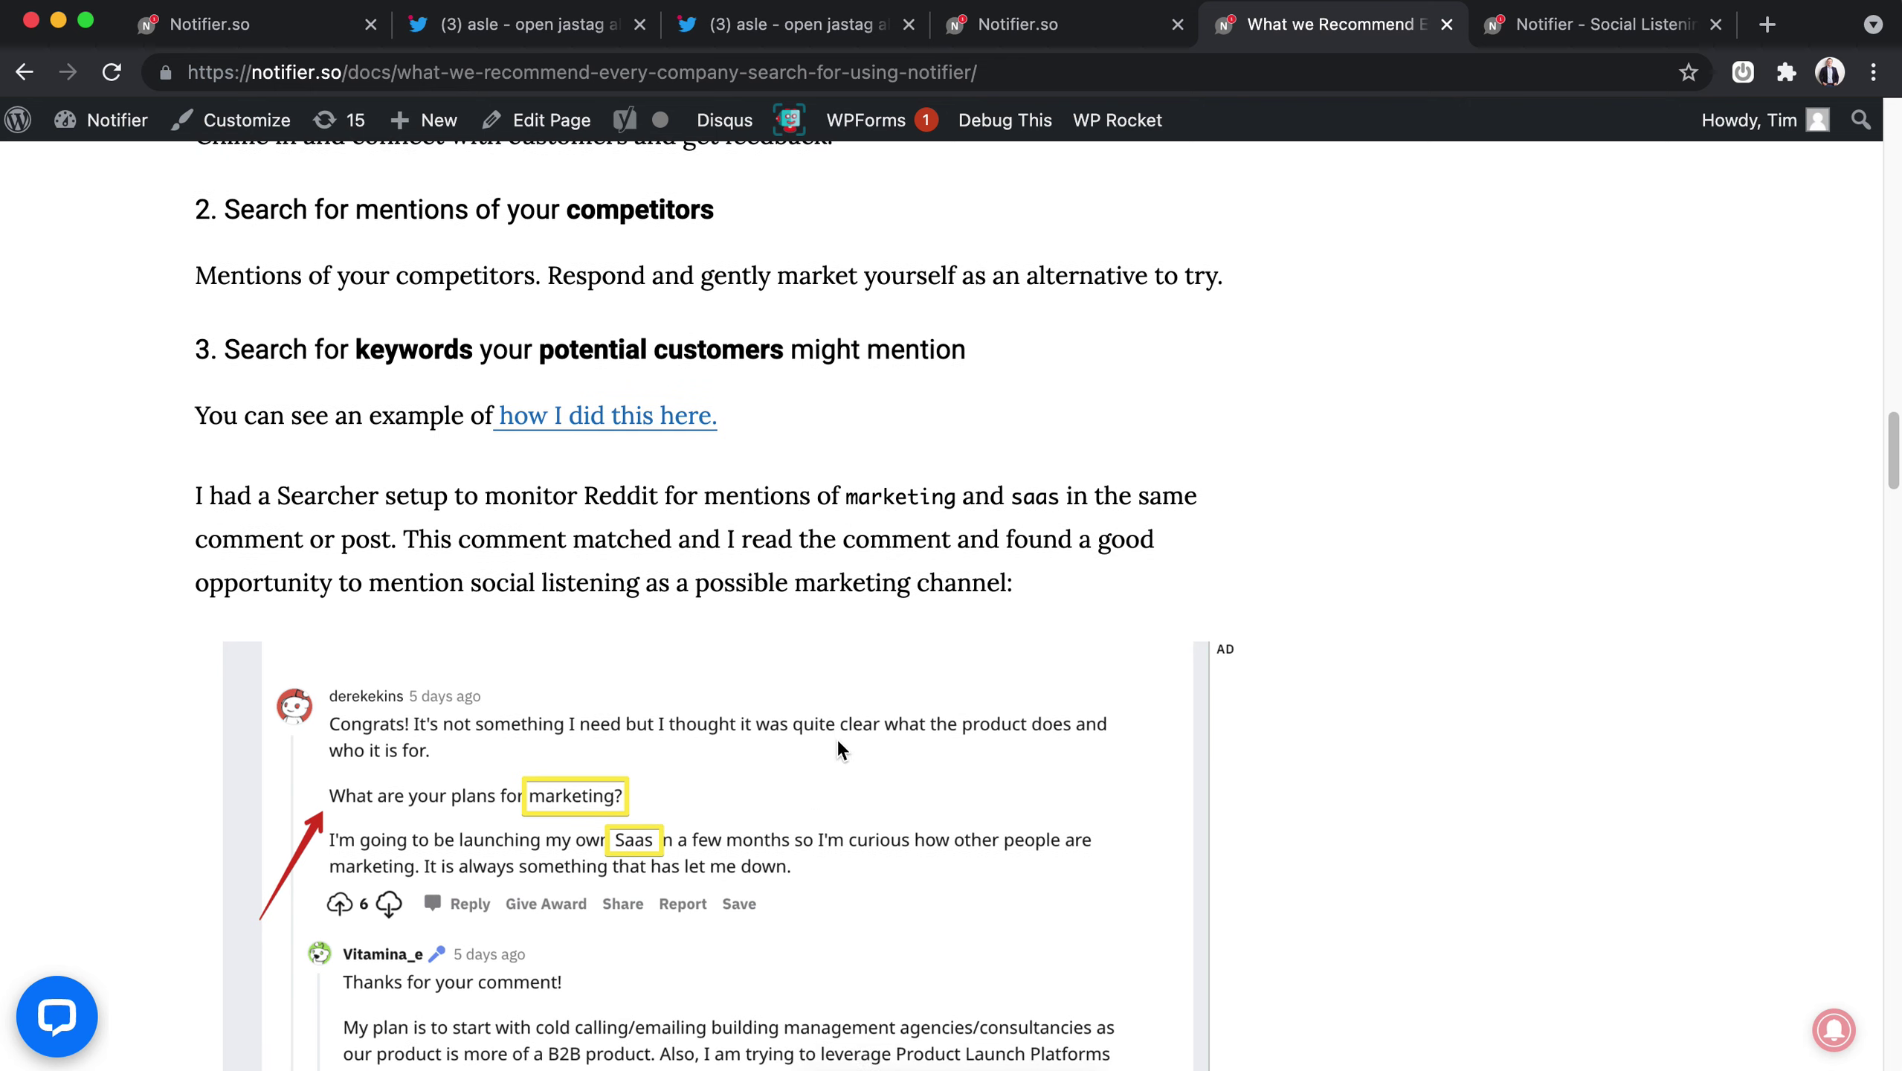
scroll(867, 922, "down", 8)
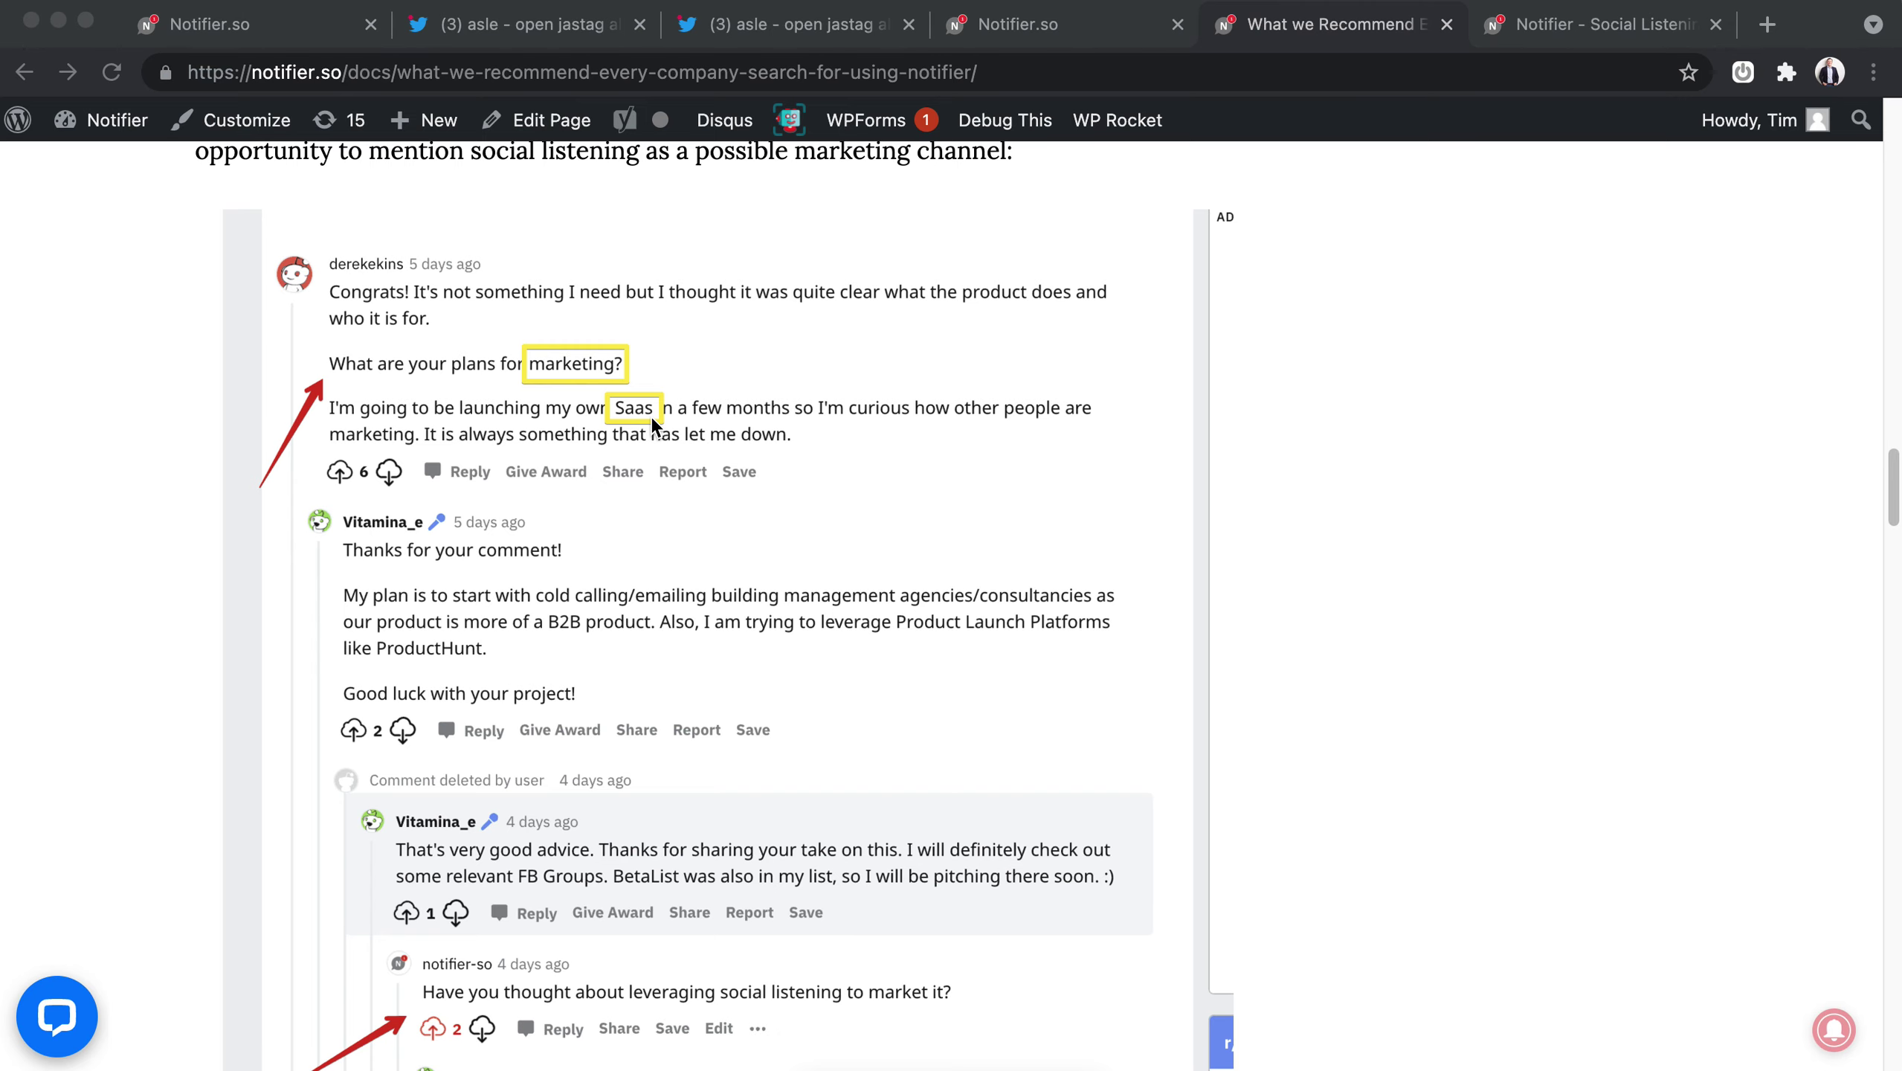
scroll(652, 464, "down", 2)
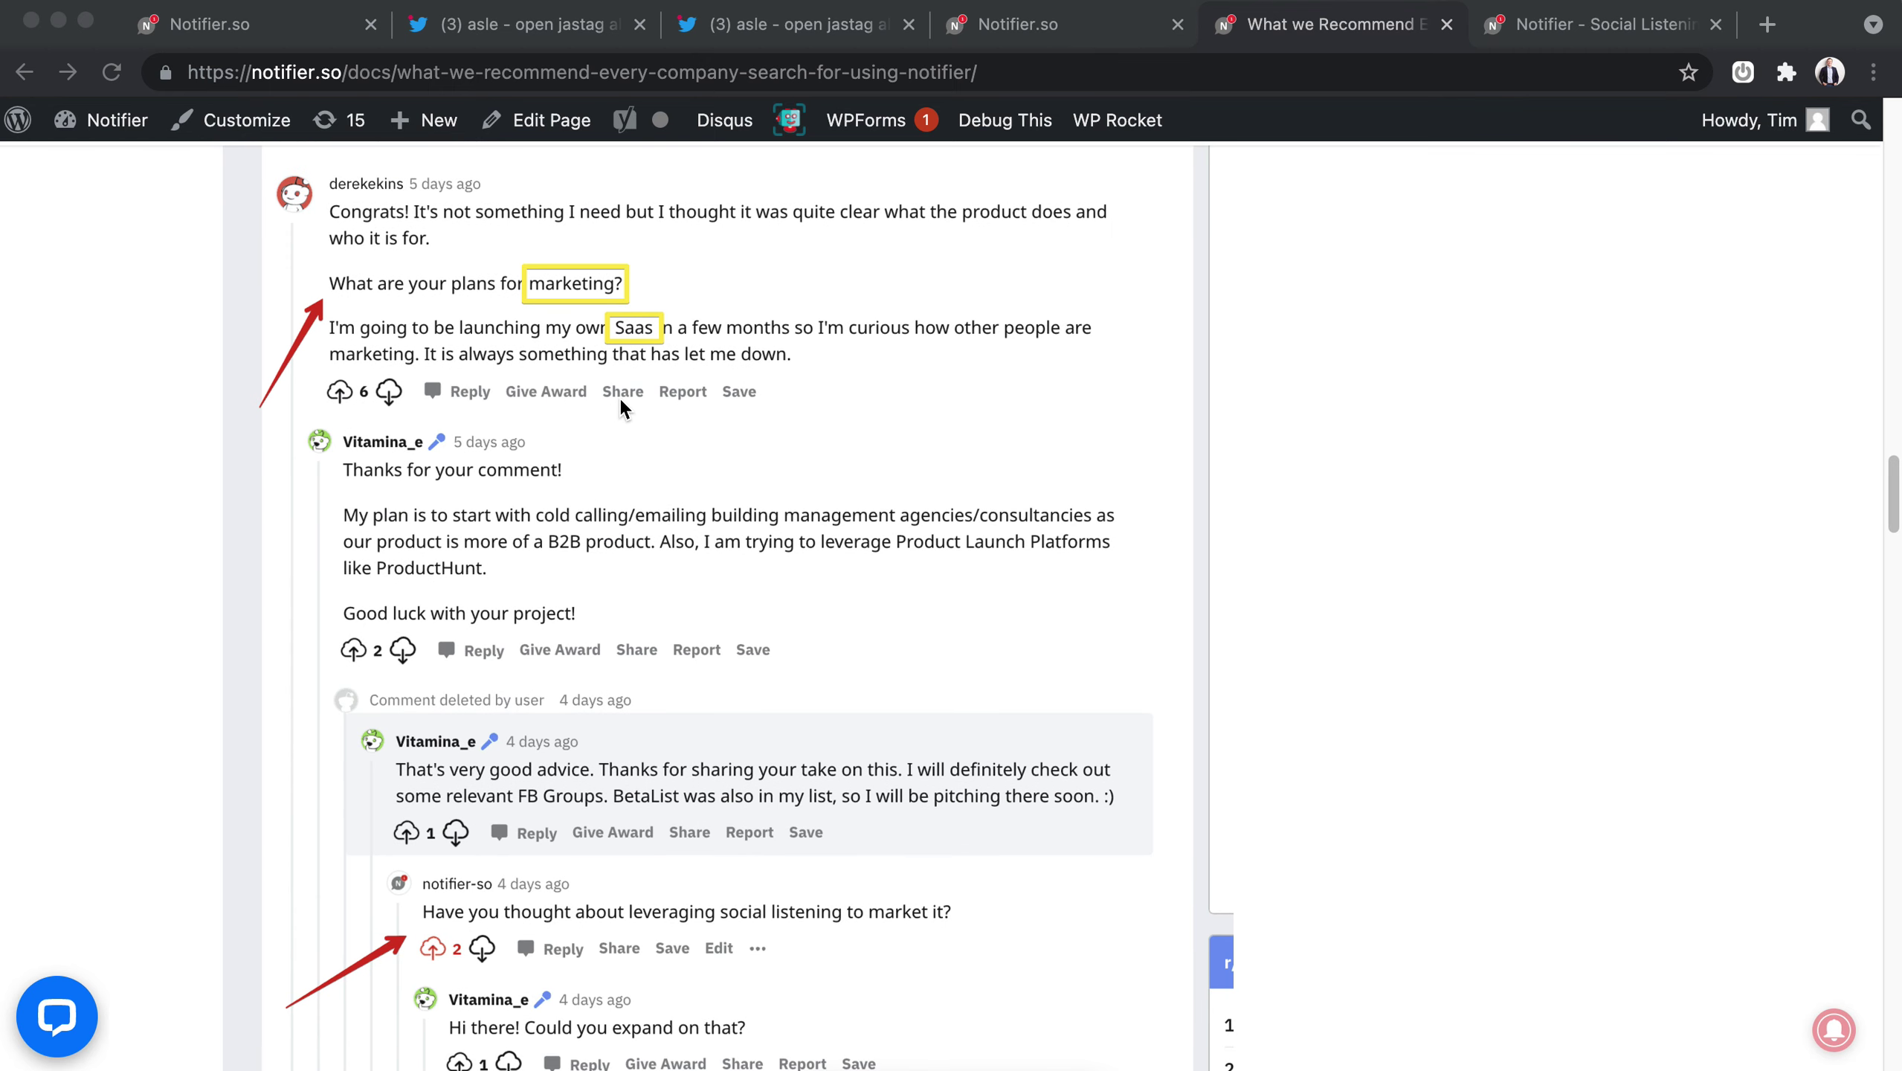
scroll(670, 549, "down", 4)
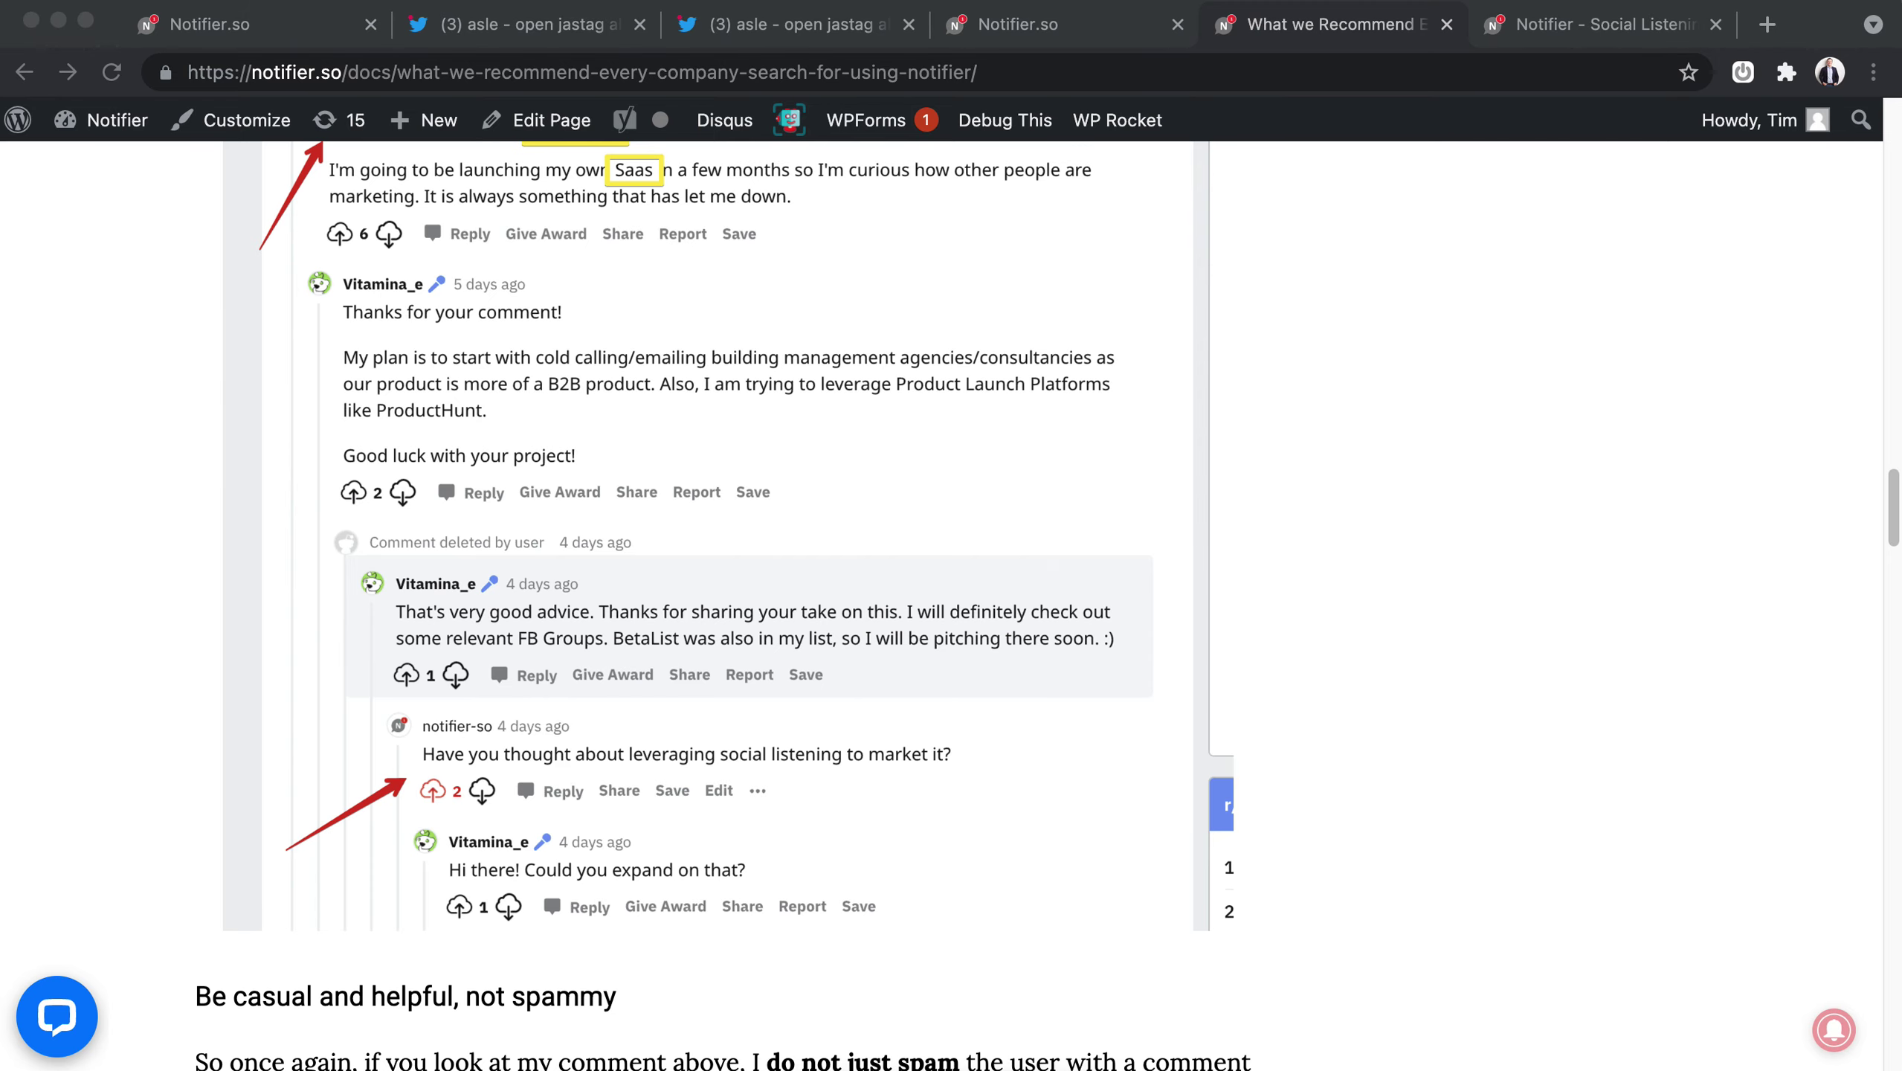
key("ctrl+Tab")
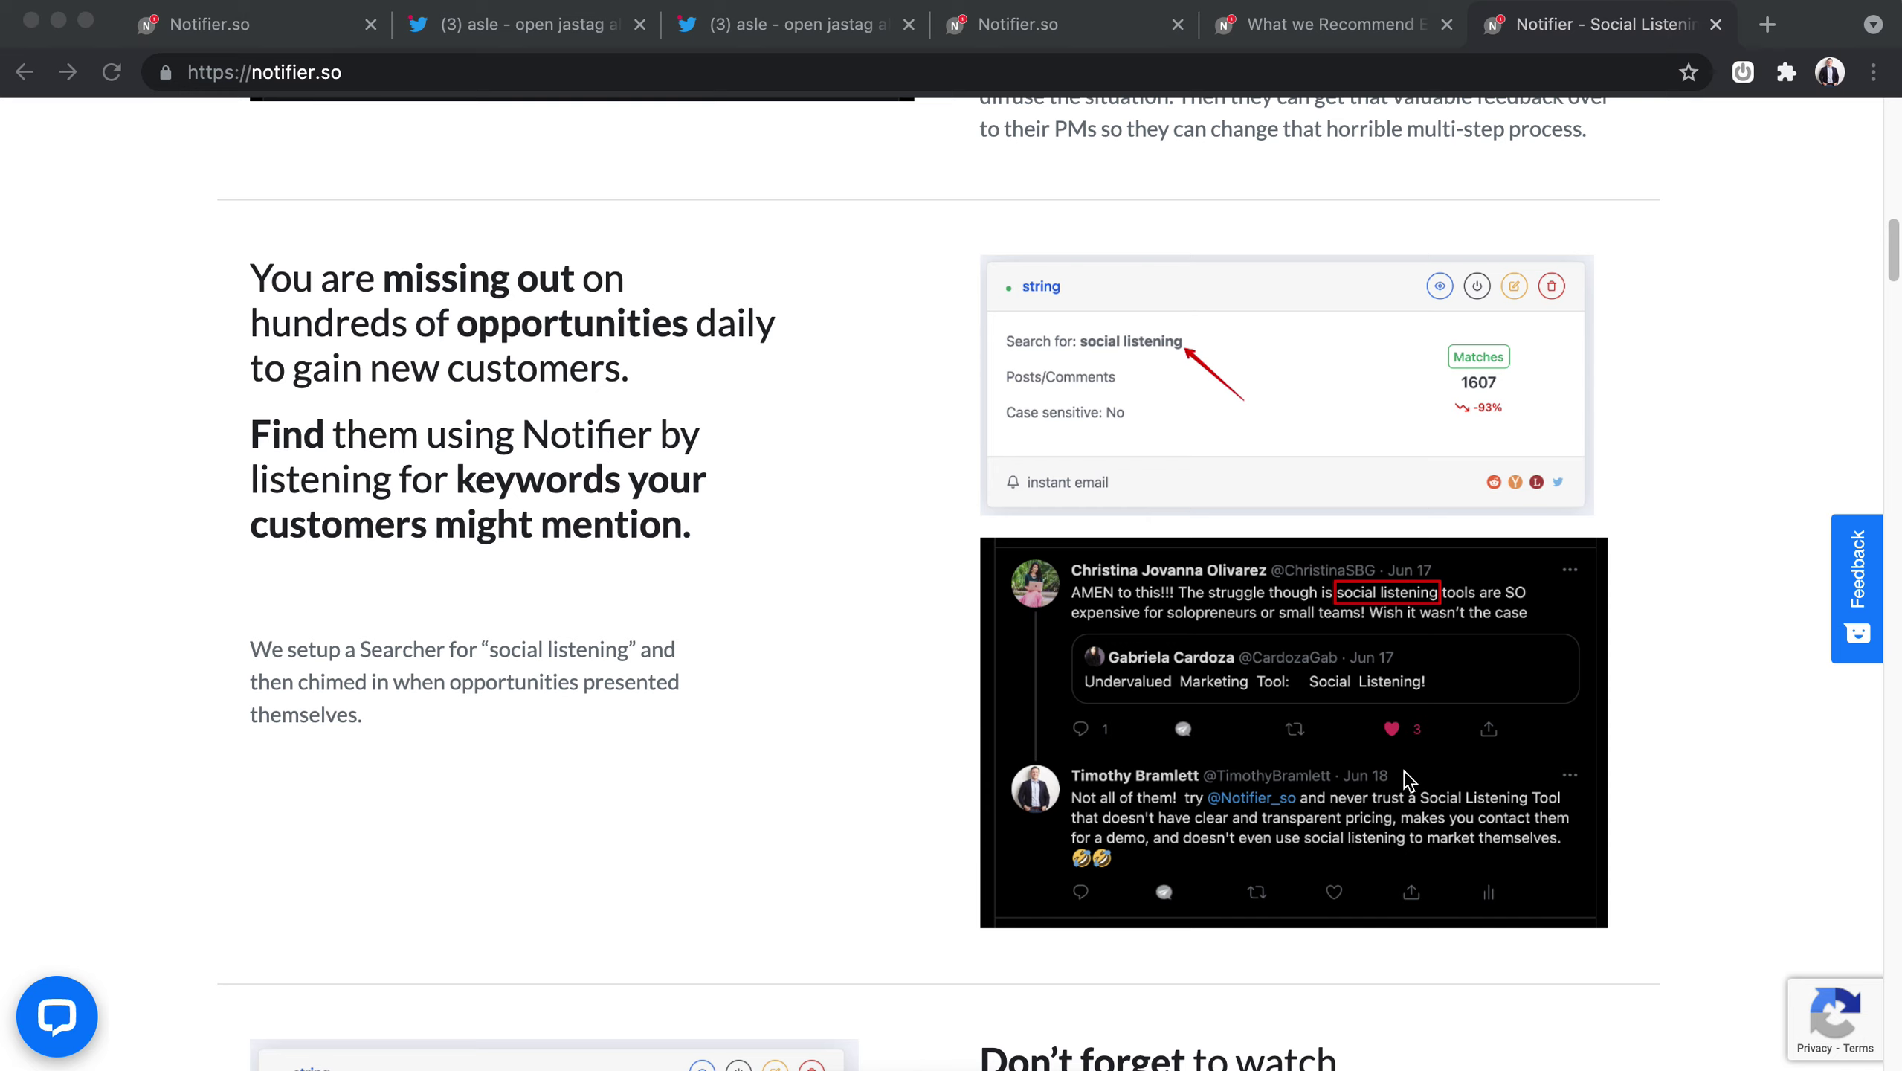
key("ctrl+shift+Tab")
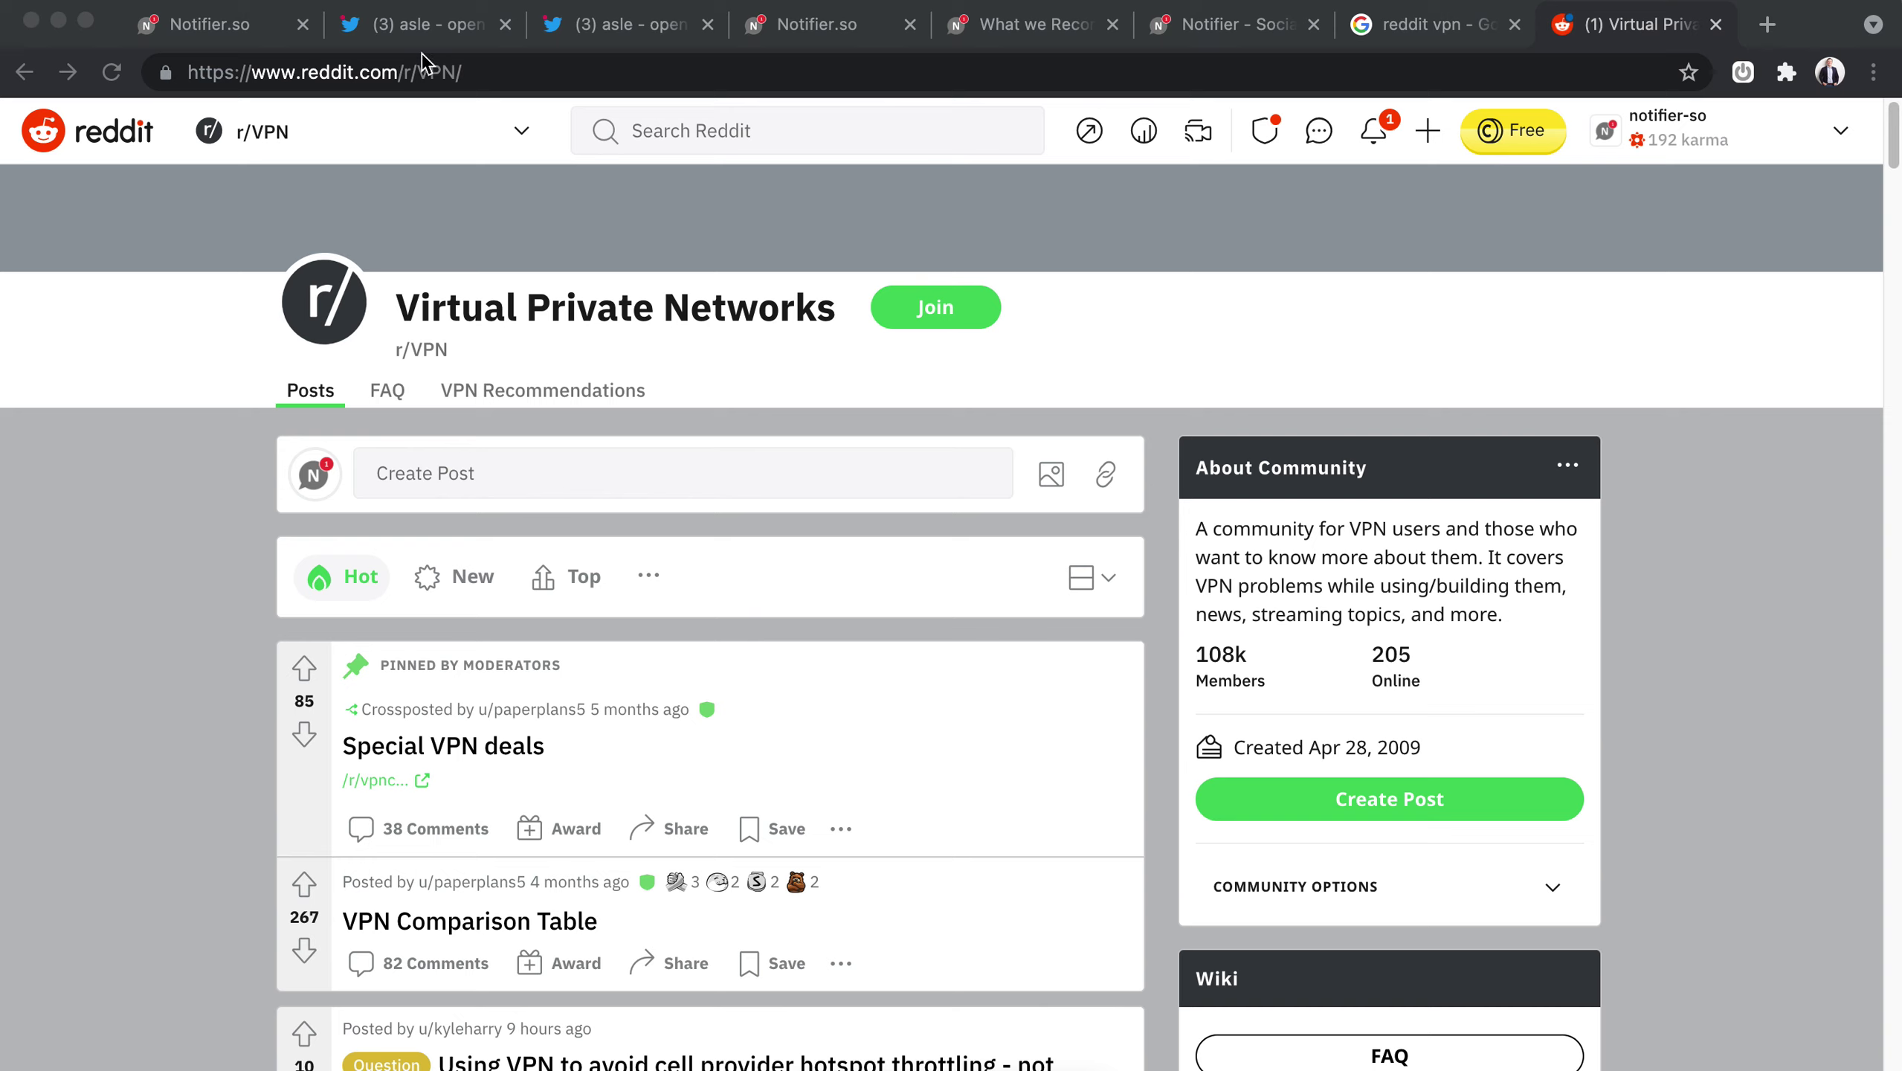
Highlight the r/VPN address in the address bar as the monitor target, then deselect it.
left_click(442, 75)
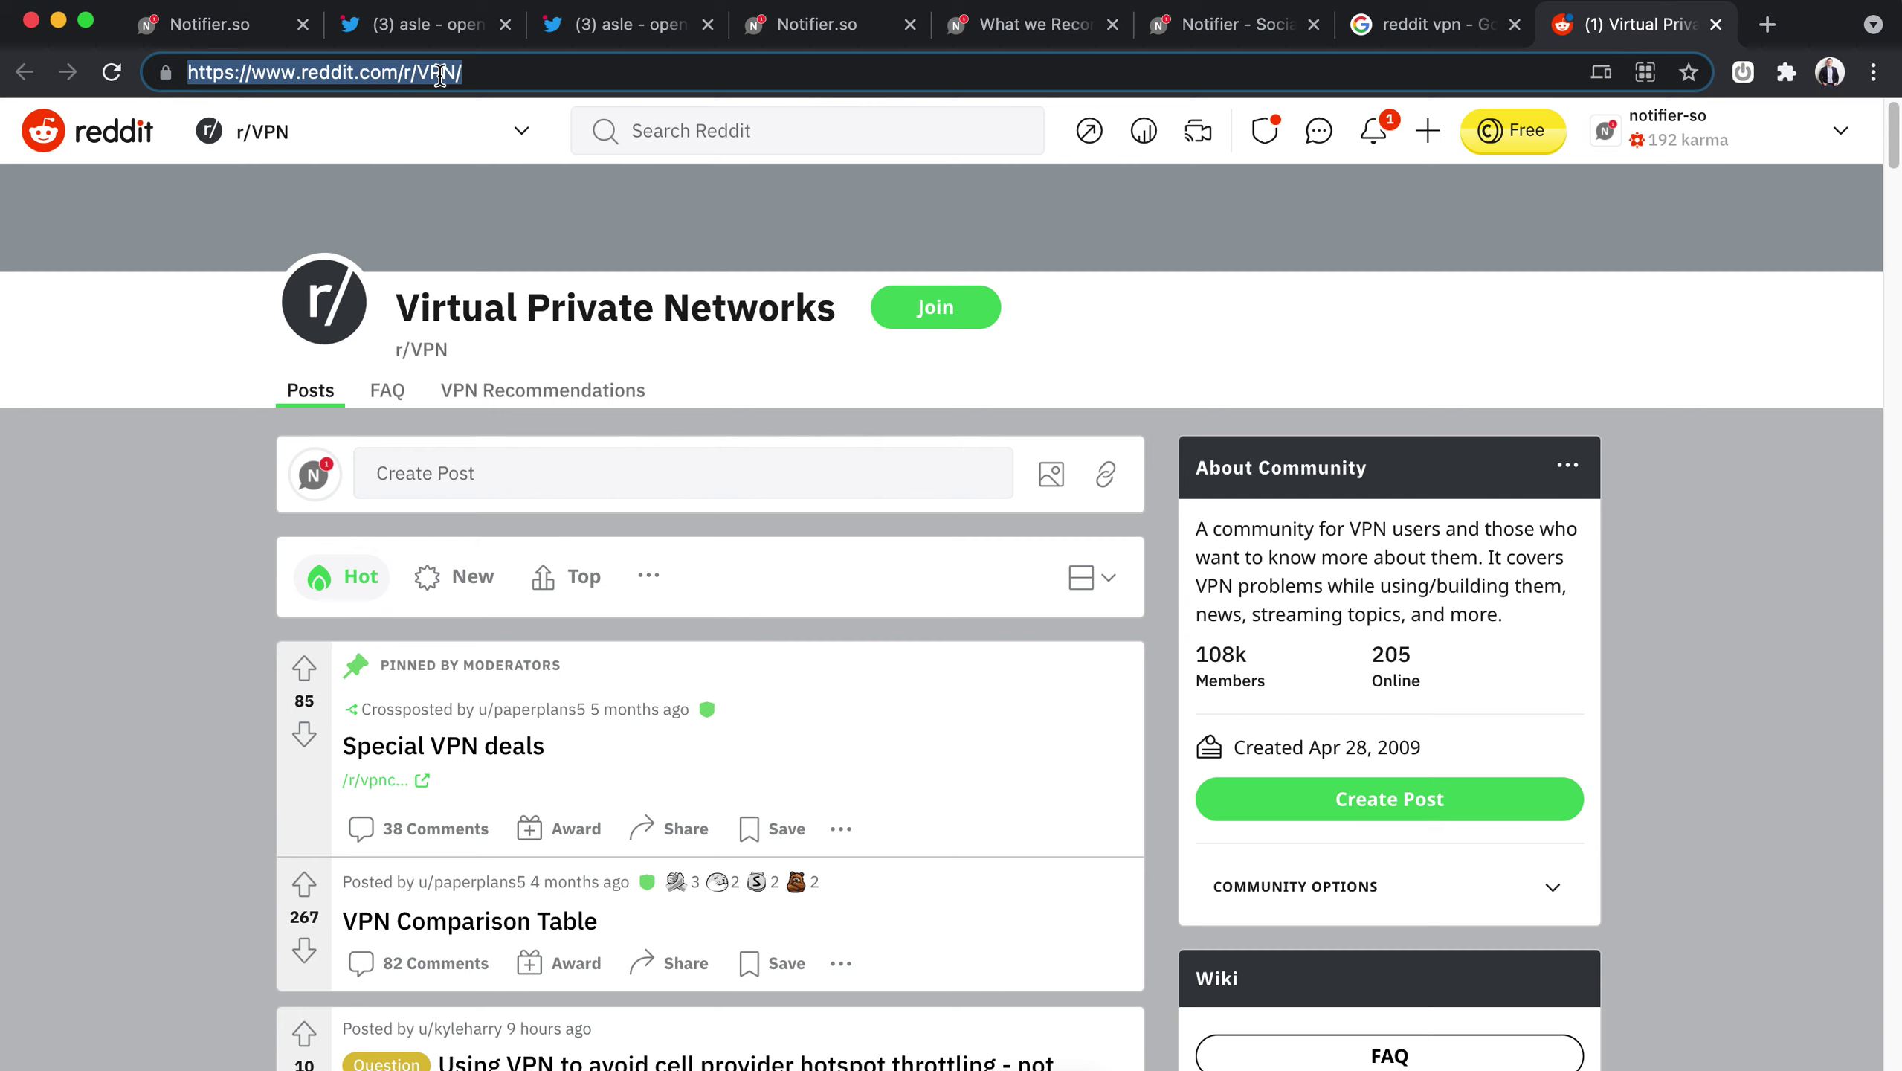
left_click(441, 75)
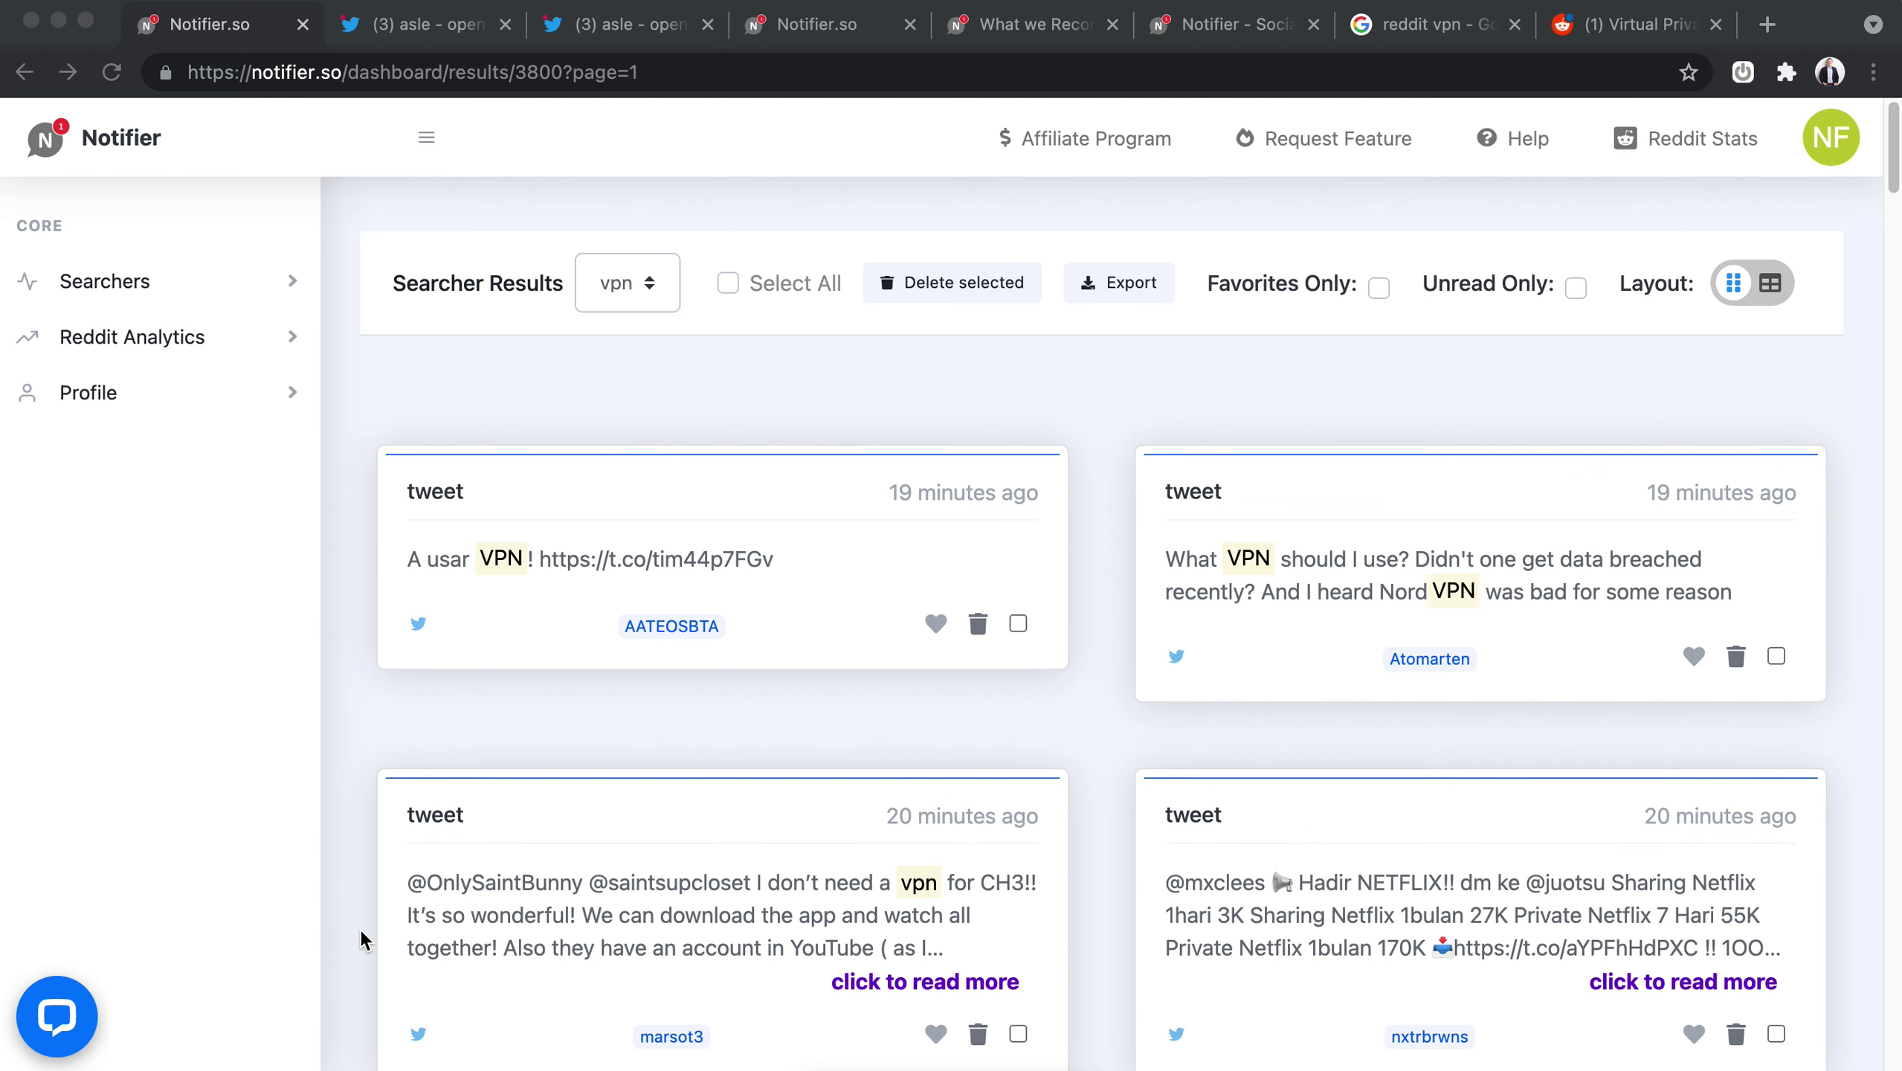
left_click(150, 990)
left_click(65, 1025)
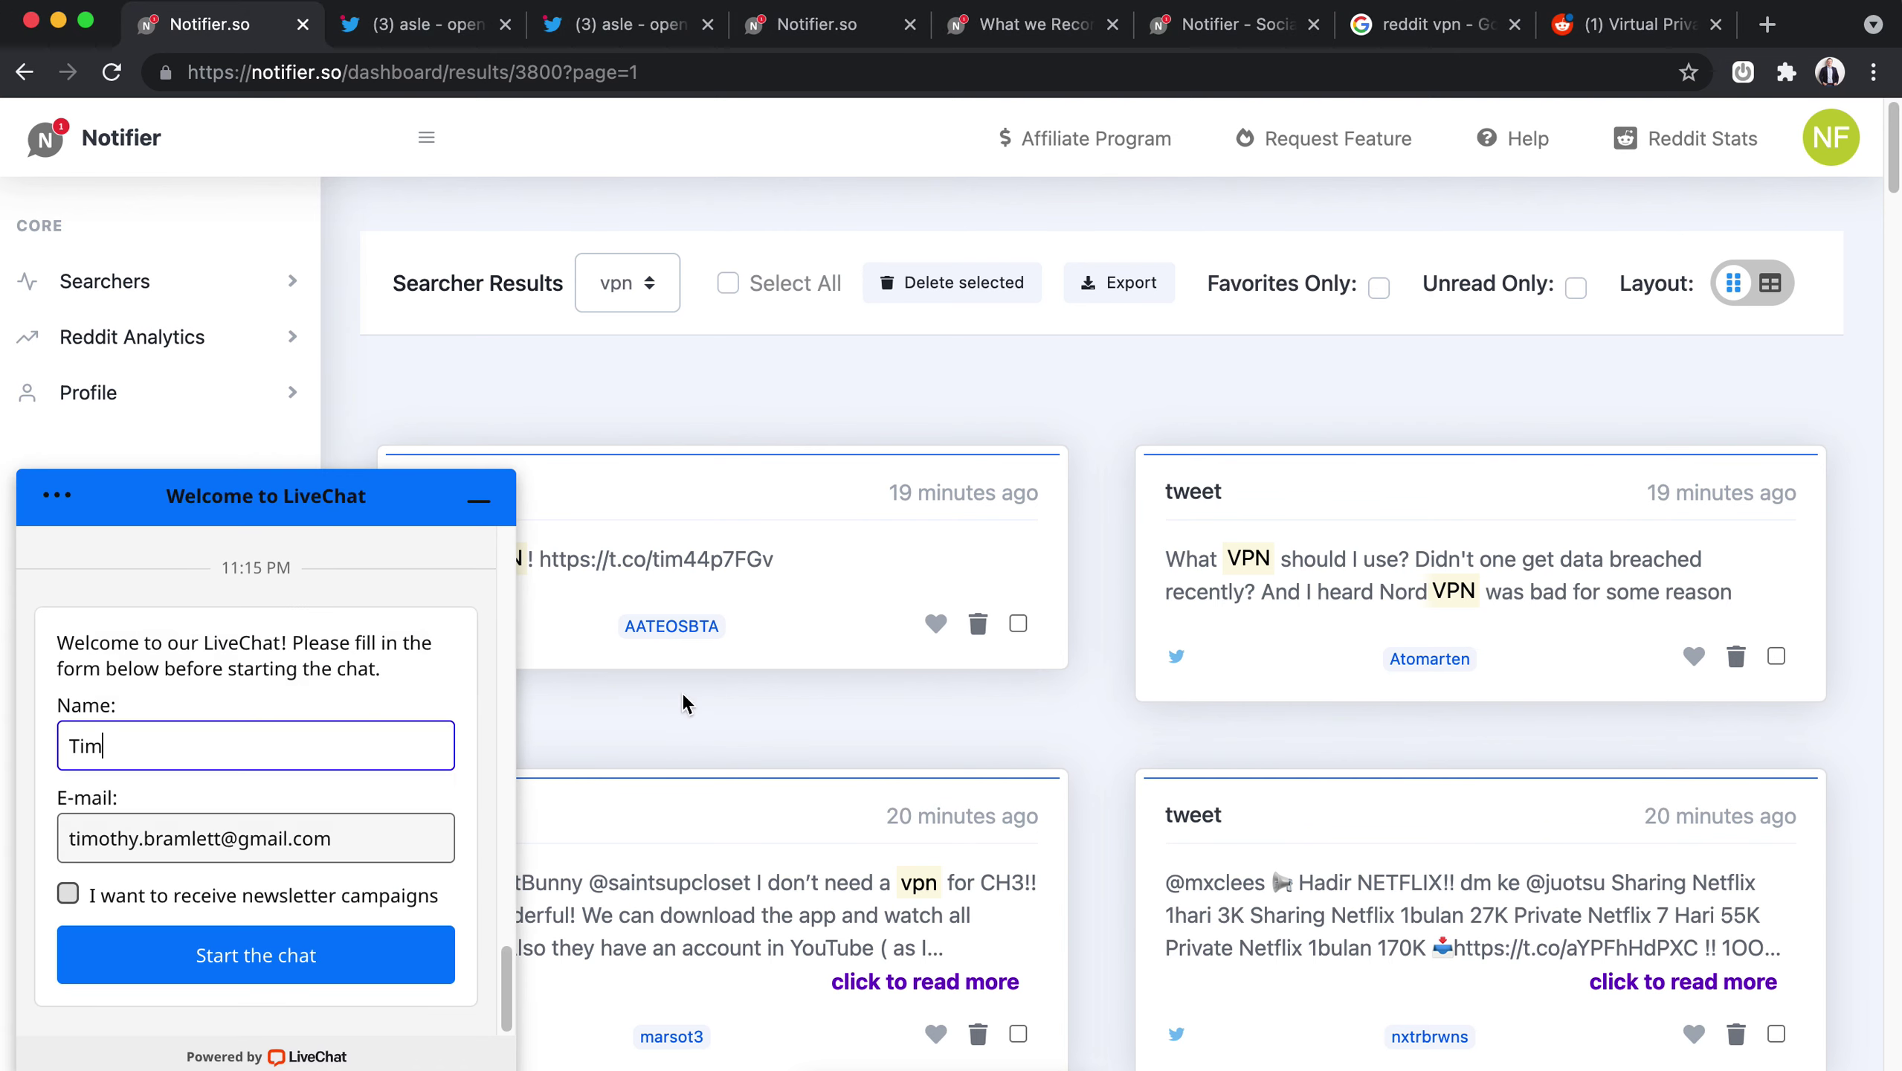
left_click(479, 501)
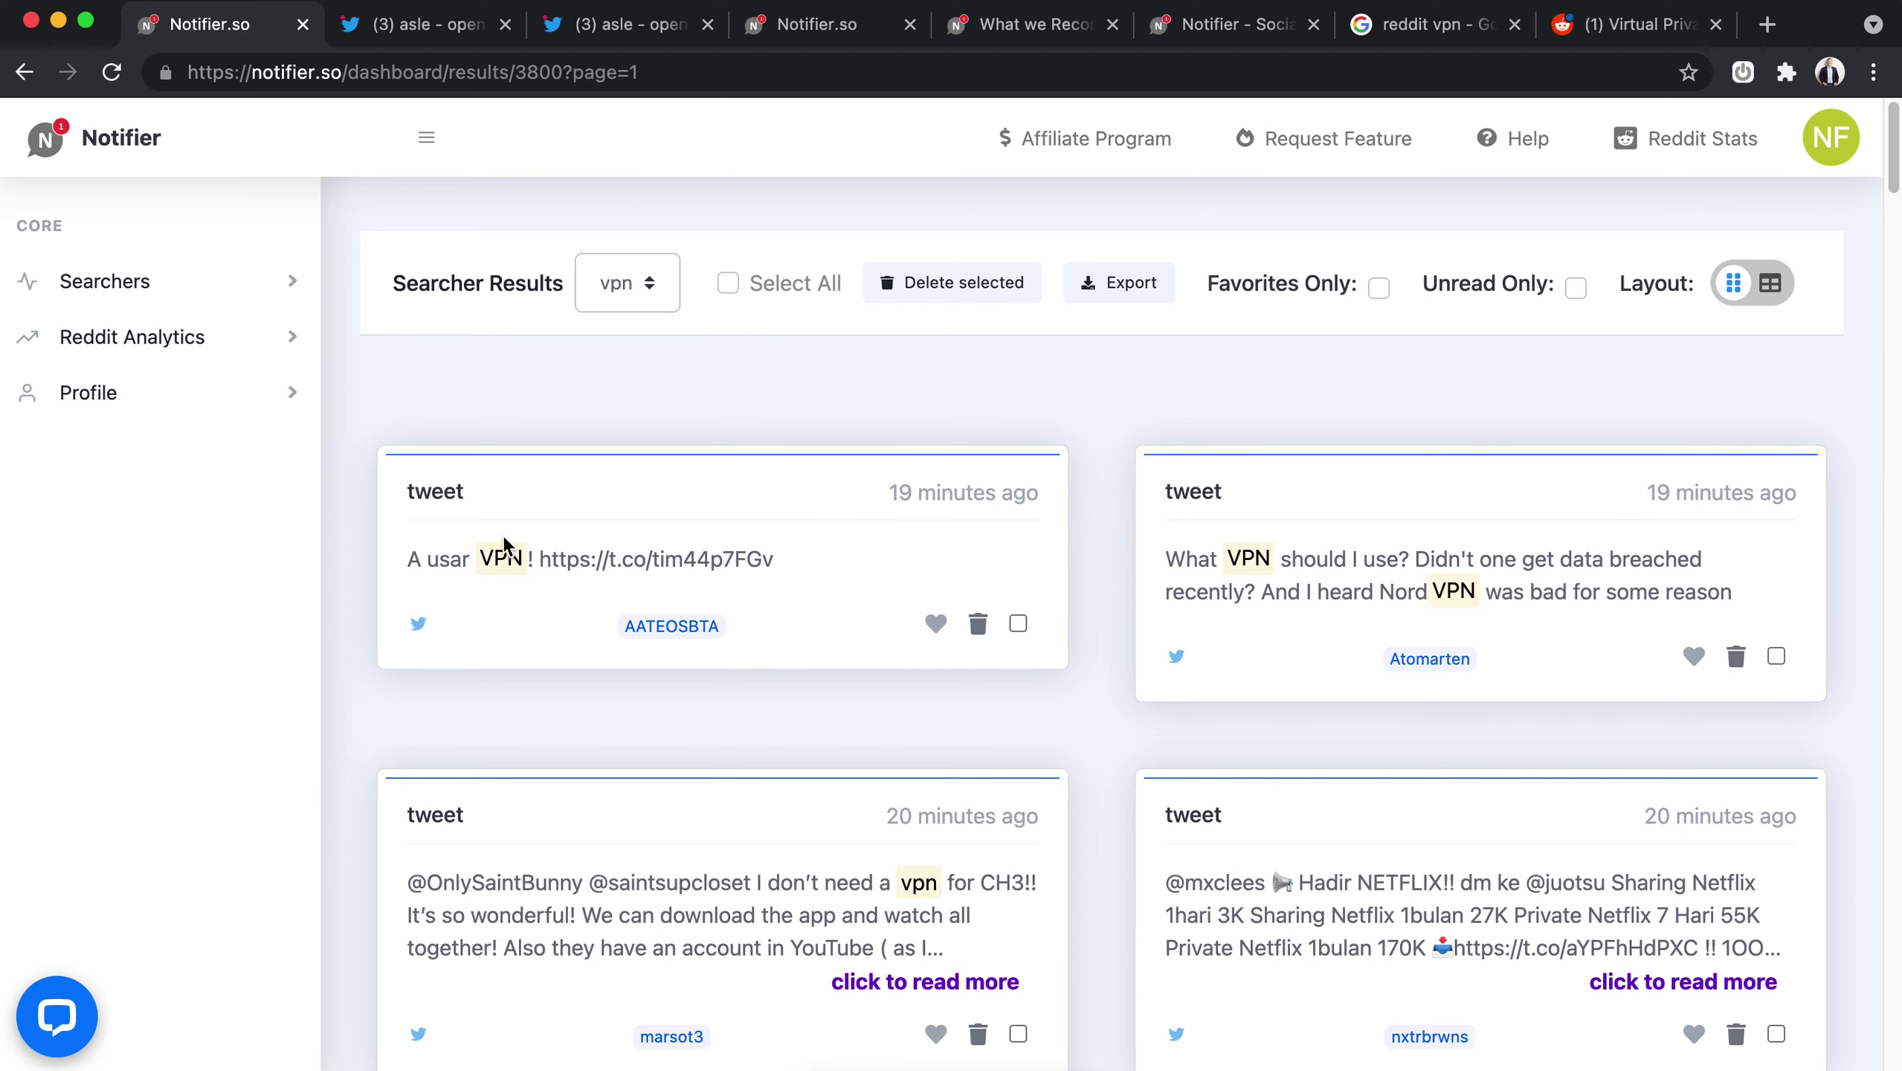